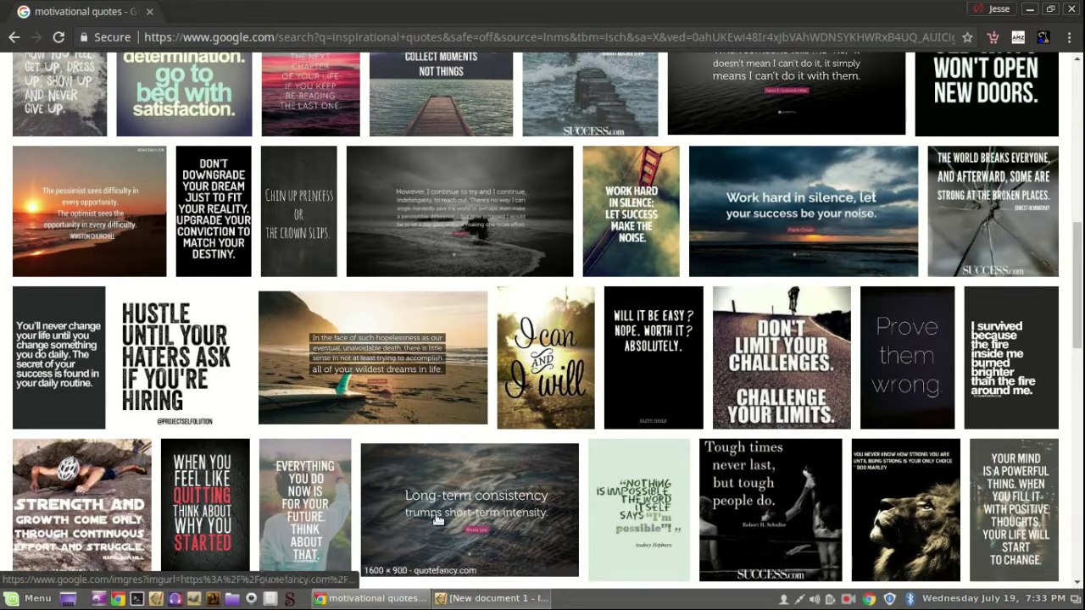
- Browse the motivational quote images and copy the black "Will it be easy? Nope. Worth it? Absolutely." image
scroll(214, 241, "down", 1)
scroll(194, 325, "up", 2)
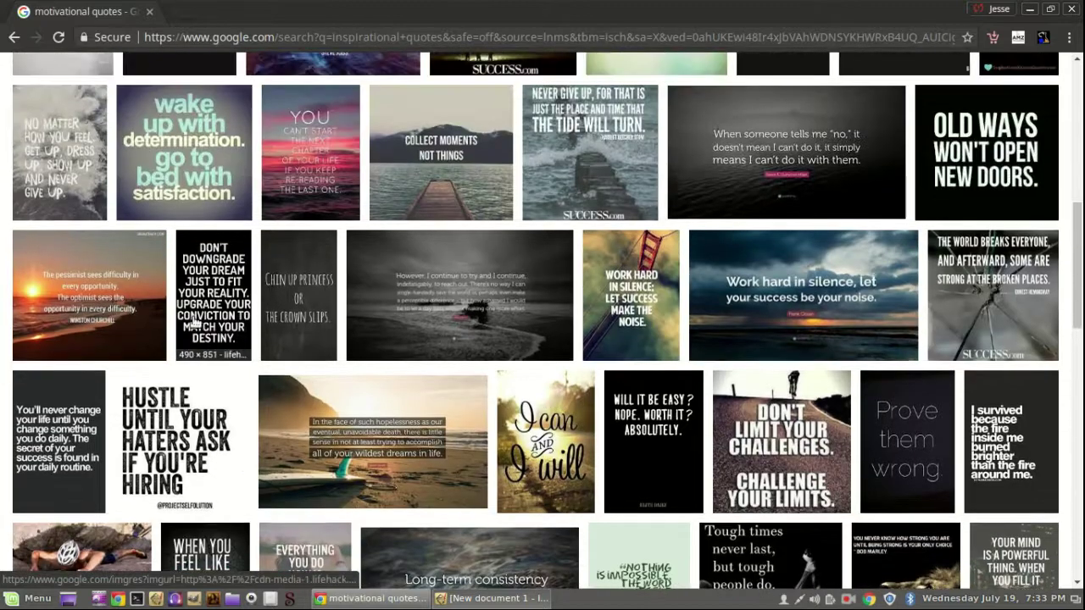
scroll(757, 373, "down", 2)
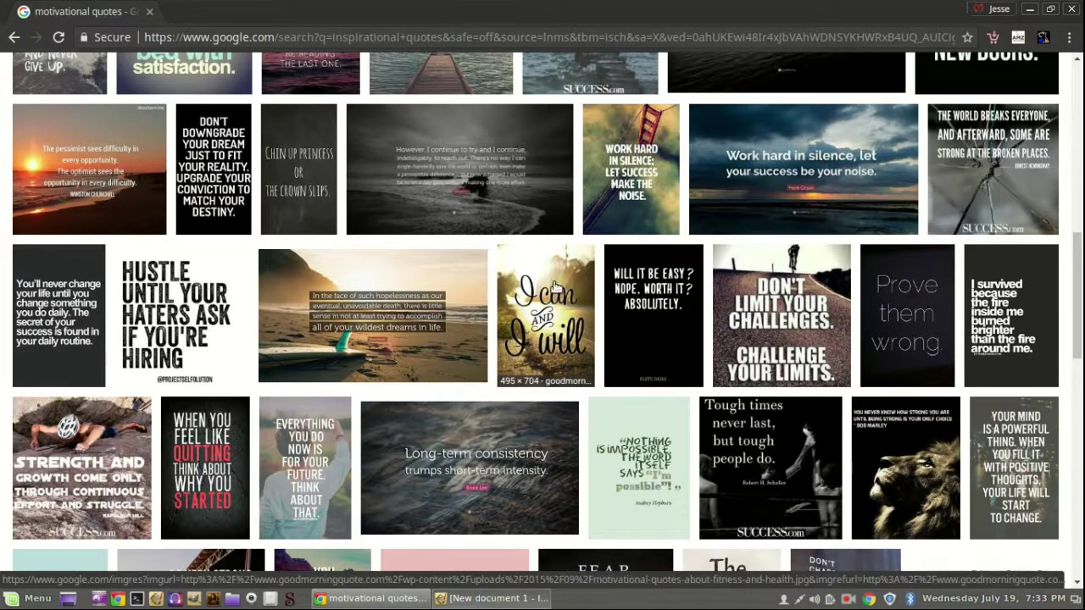
right_click(660, 312)
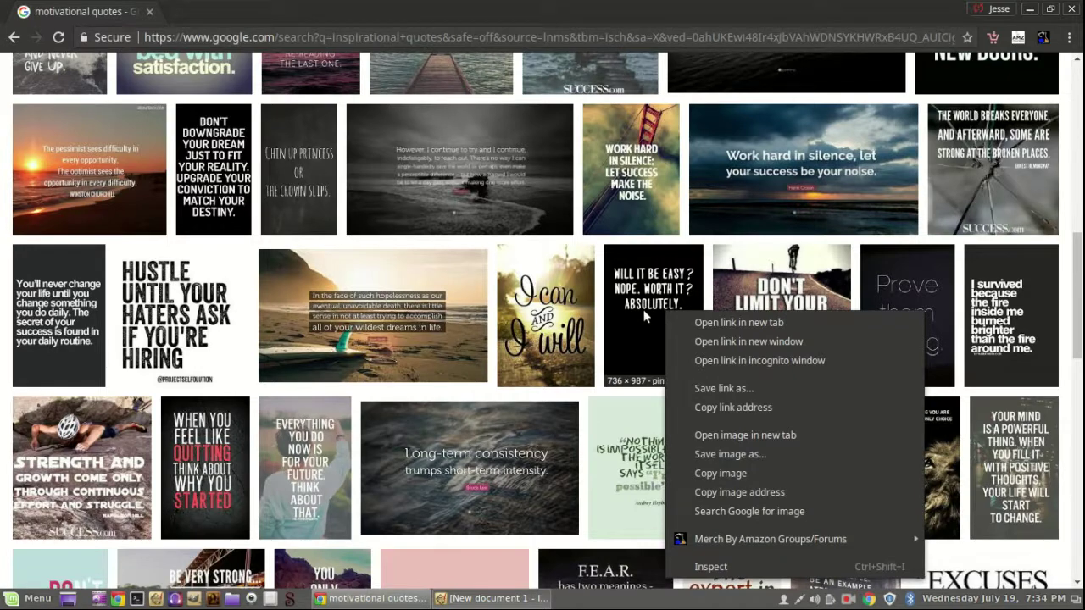
left_click(712, 473)
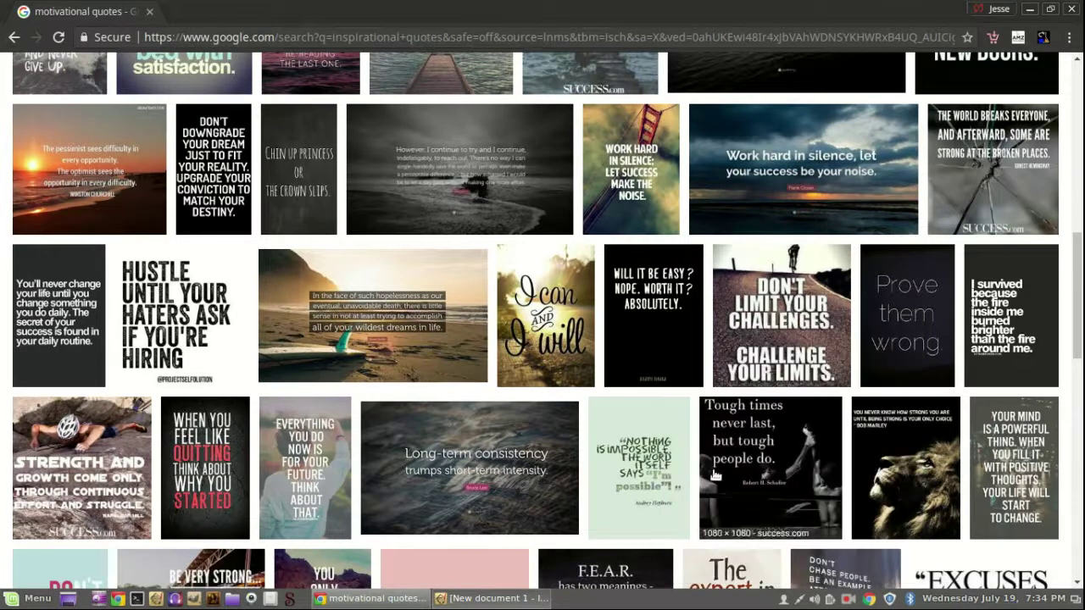
- Switch to Inkscape and show the Object Properties dialog beside the canvas
left_click(477, 600)
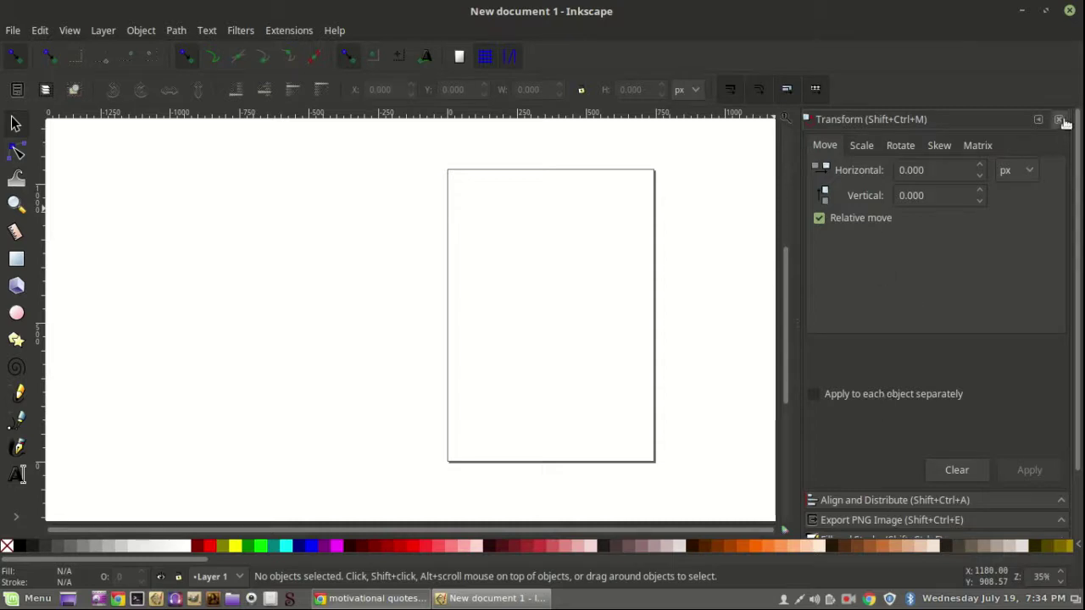
scroll(891, 420, "down", 2)
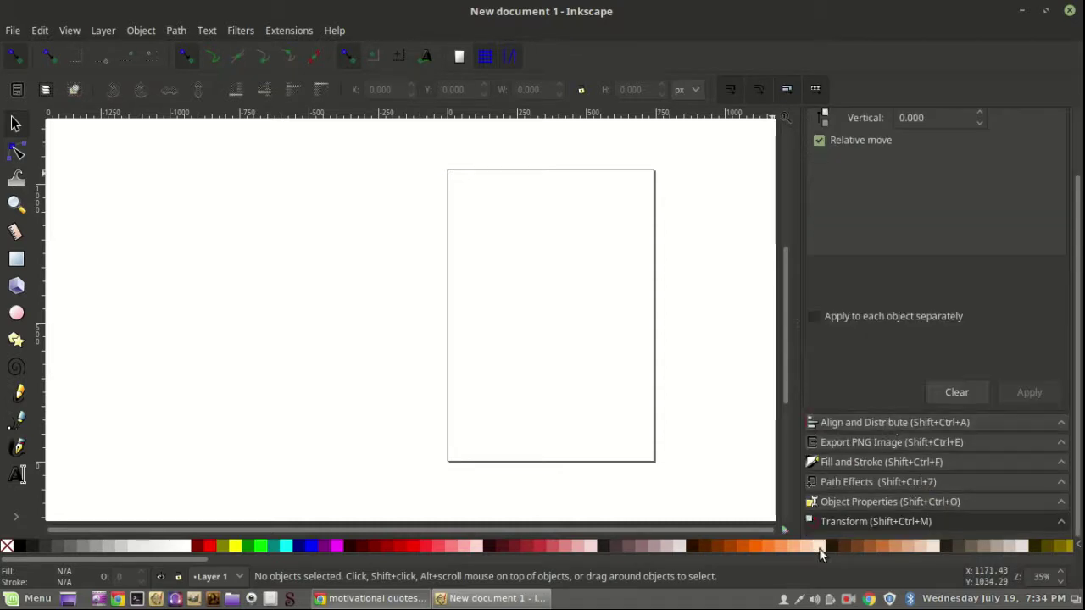
left_click(845, 500)
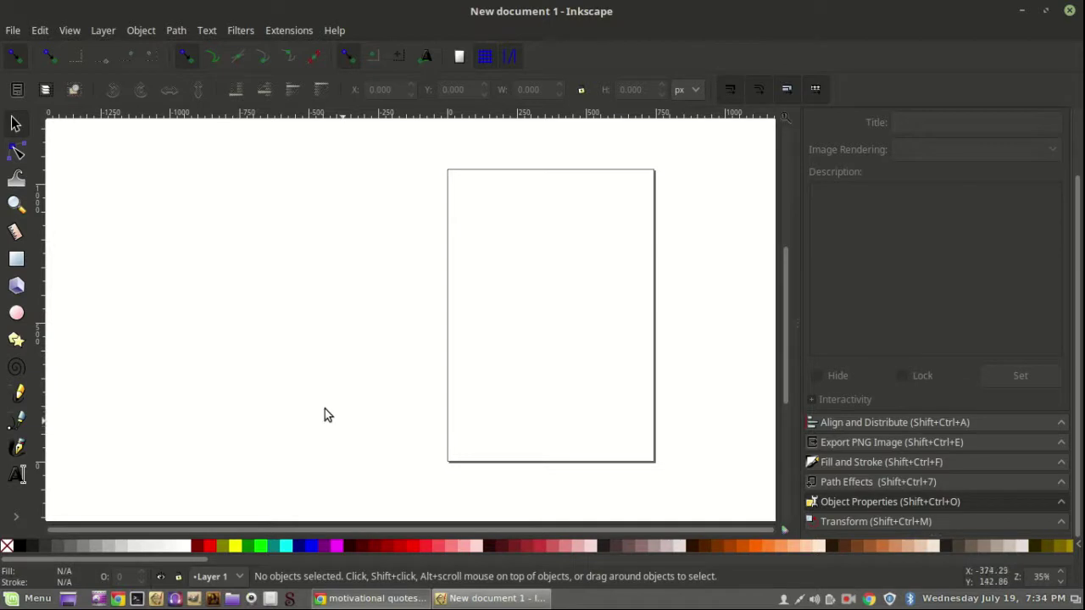
- Set the document's custom page size to 4500 px wide and 5400 px high
left_click(13, 31)
left_click(53, 349)
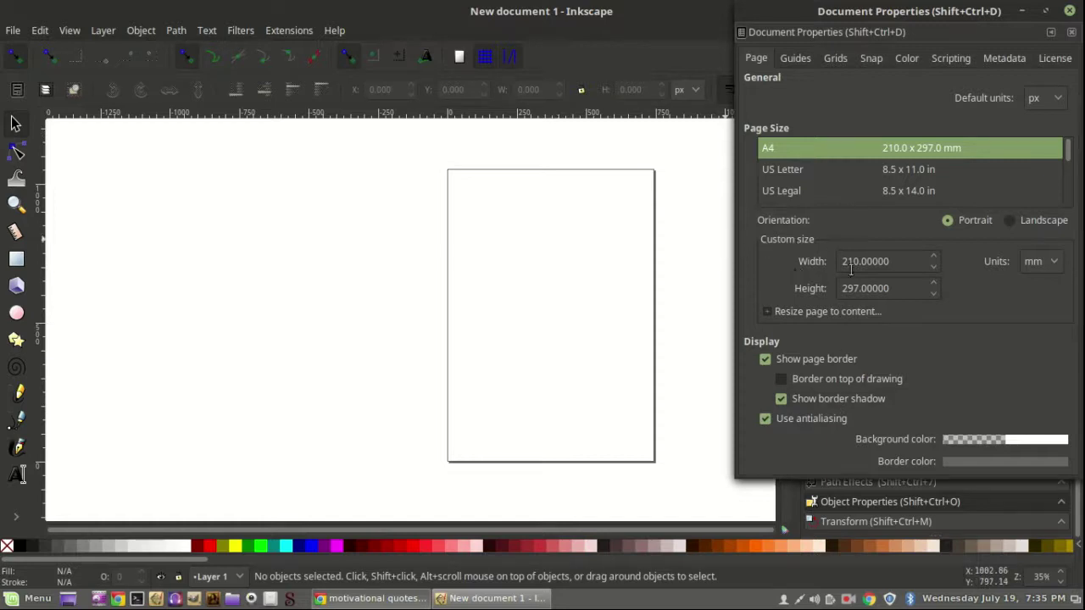
left_click(1059, 263)
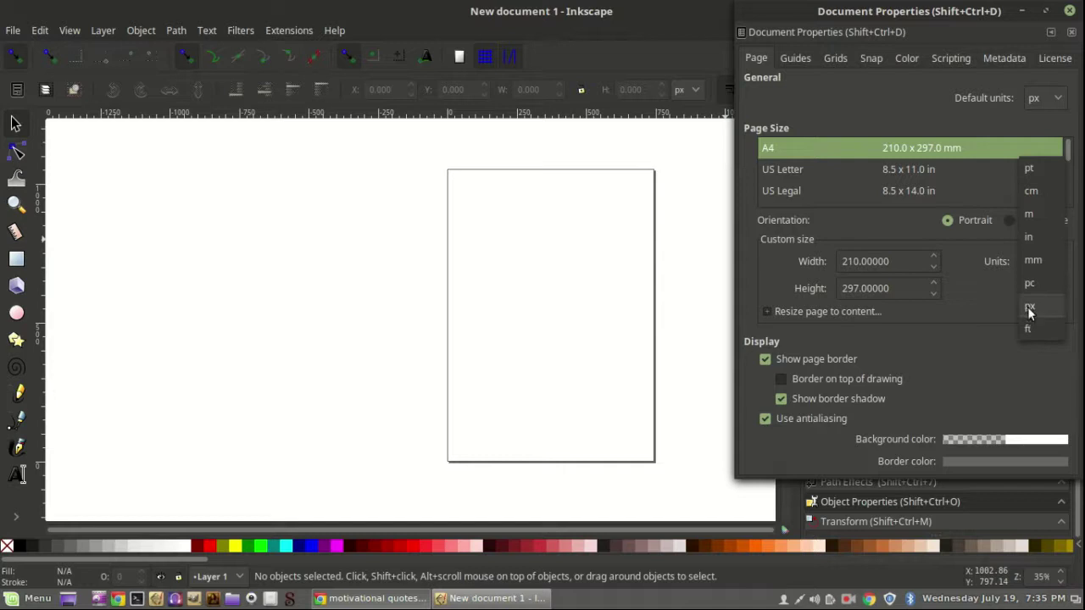
left_click(1028, 307)
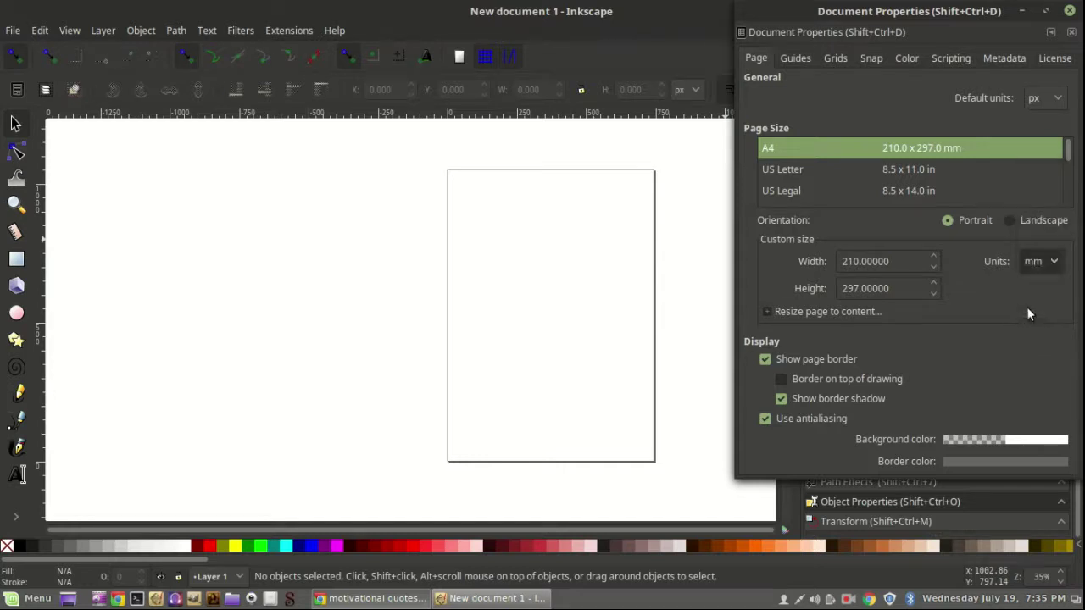
triple_click(872, 262)
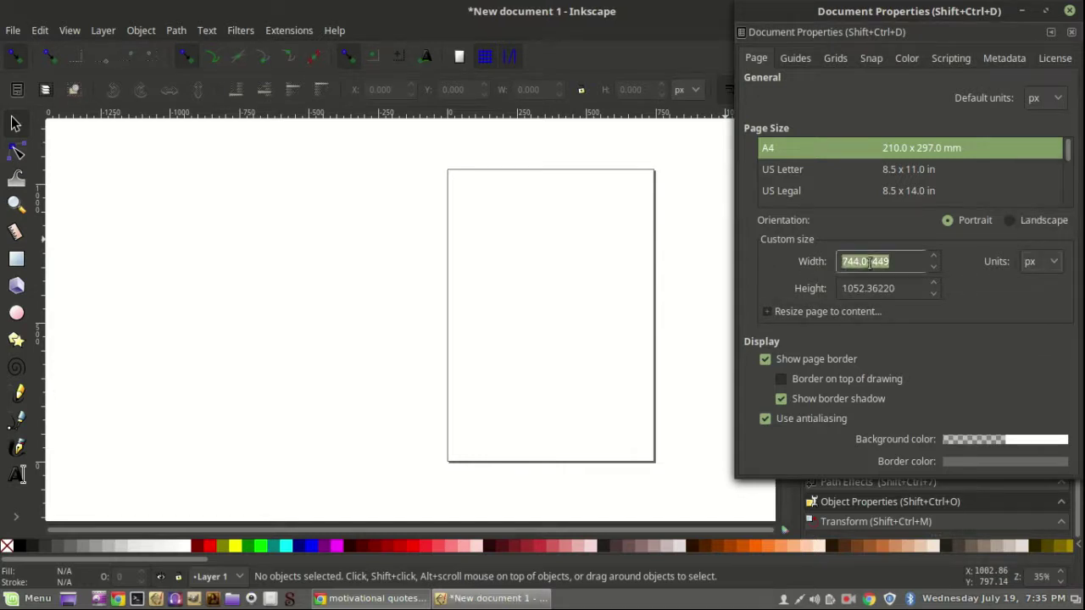
type("4500")
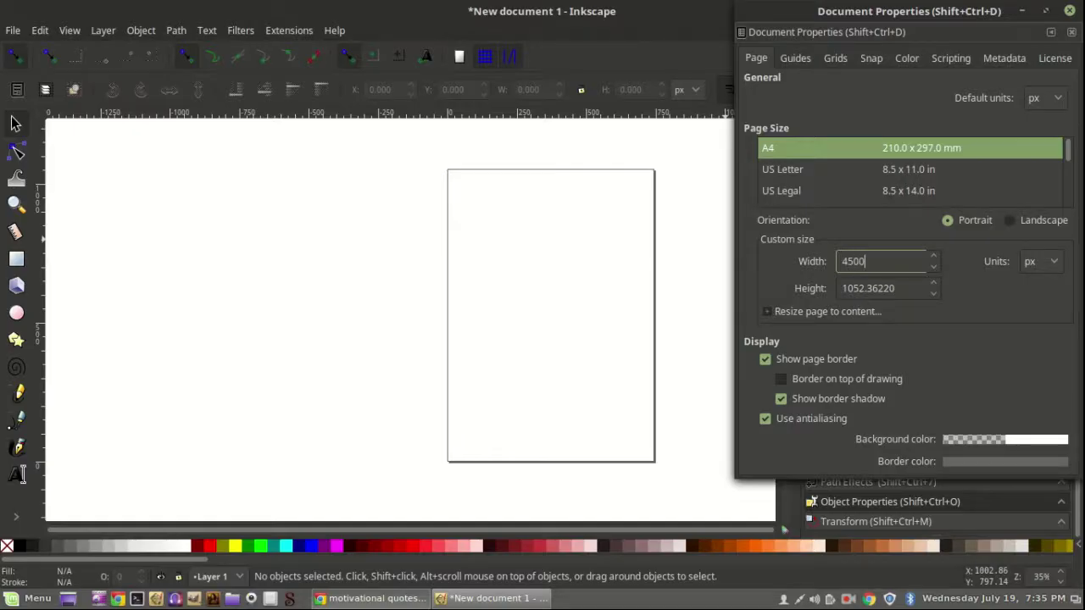
key("Tab")
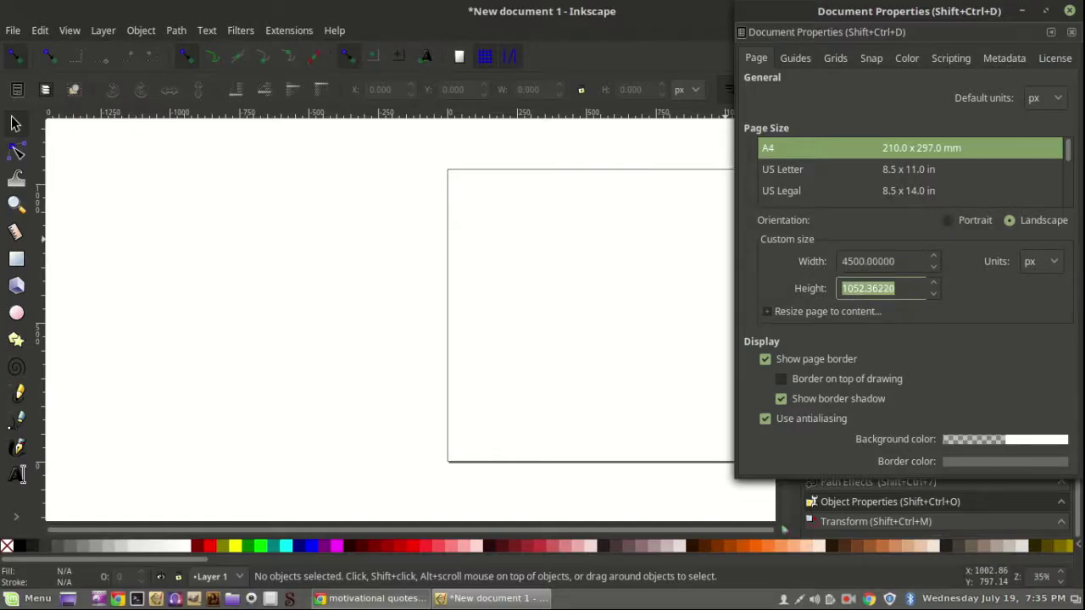
type("5400")
key("Return")
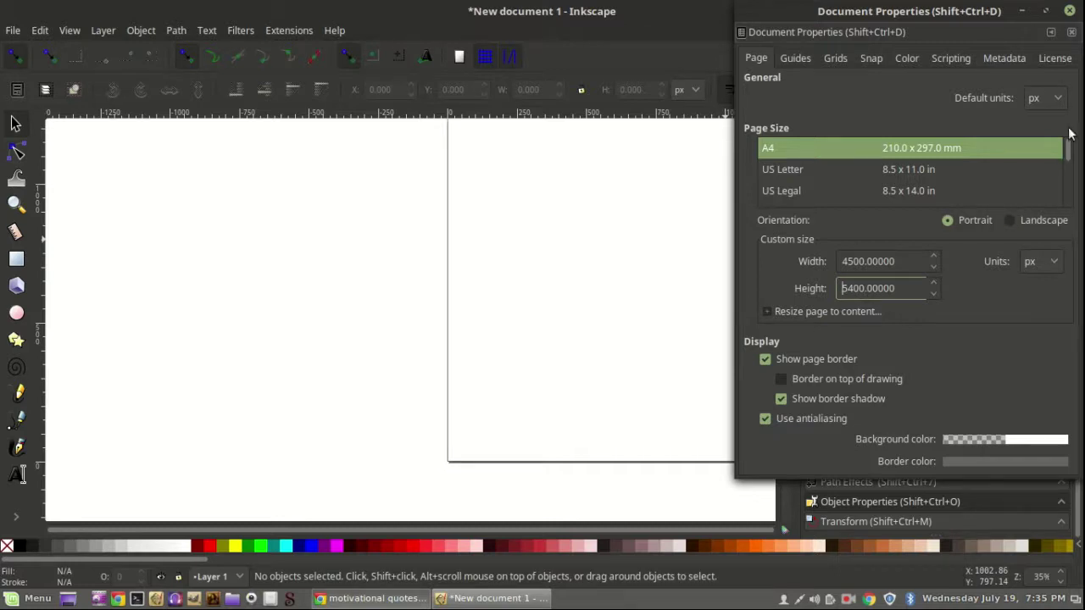
left_click(1072, 33)
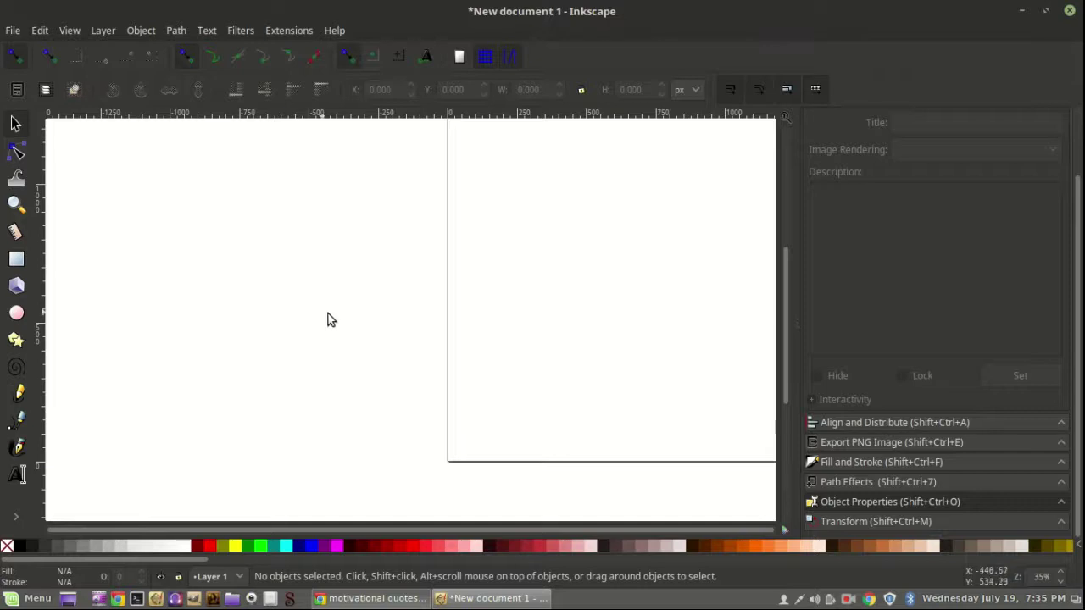
- Examine the resized page as a whole, with empty canvas around it
scroll(416, 337, "down", 6)
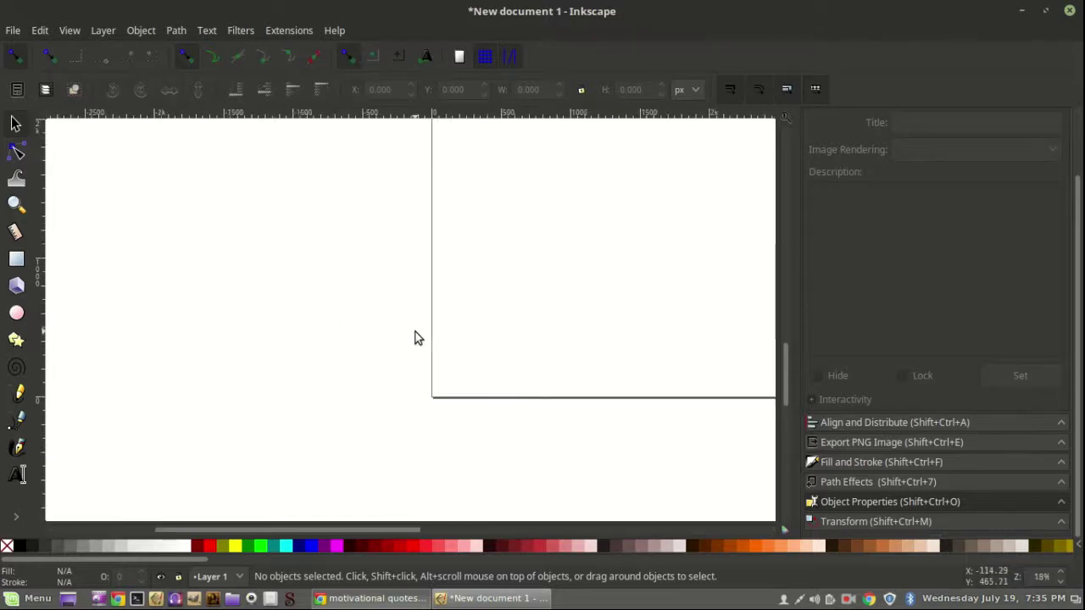
scroll(424, 310, "up", 3)
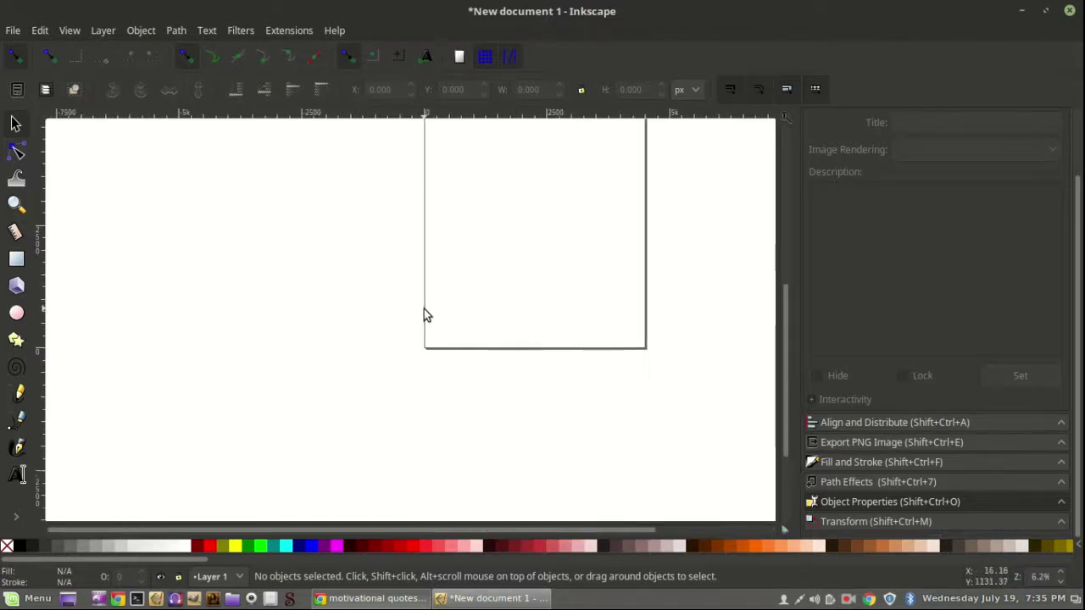
scroll(245, 303, "down", 2)
scroll(226, 311, "up", 2)
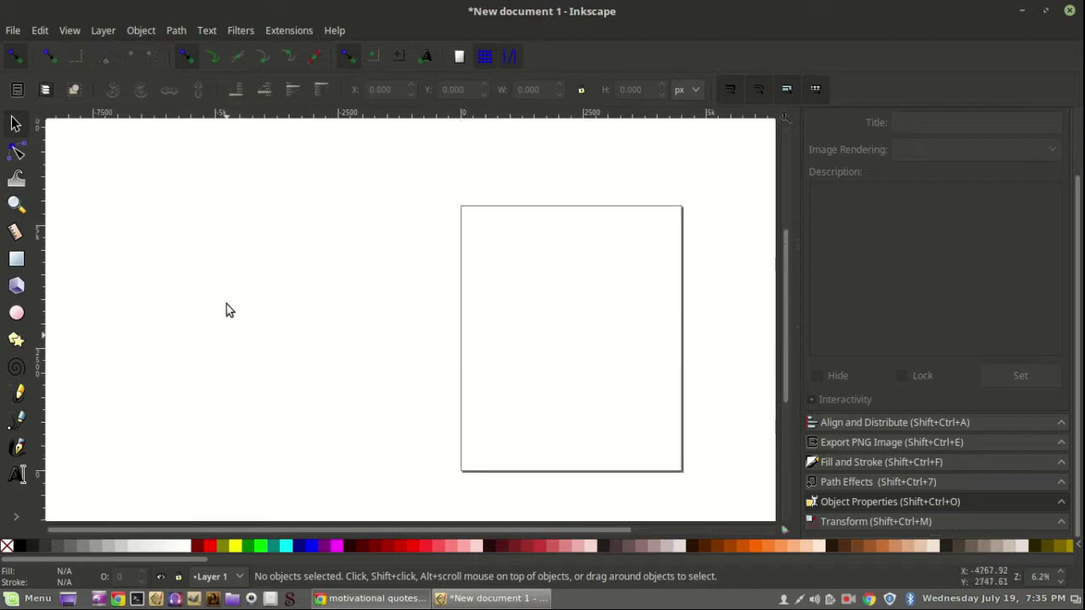
left_click(15, 207)
left_click_drag(356, 166, 739, 505)
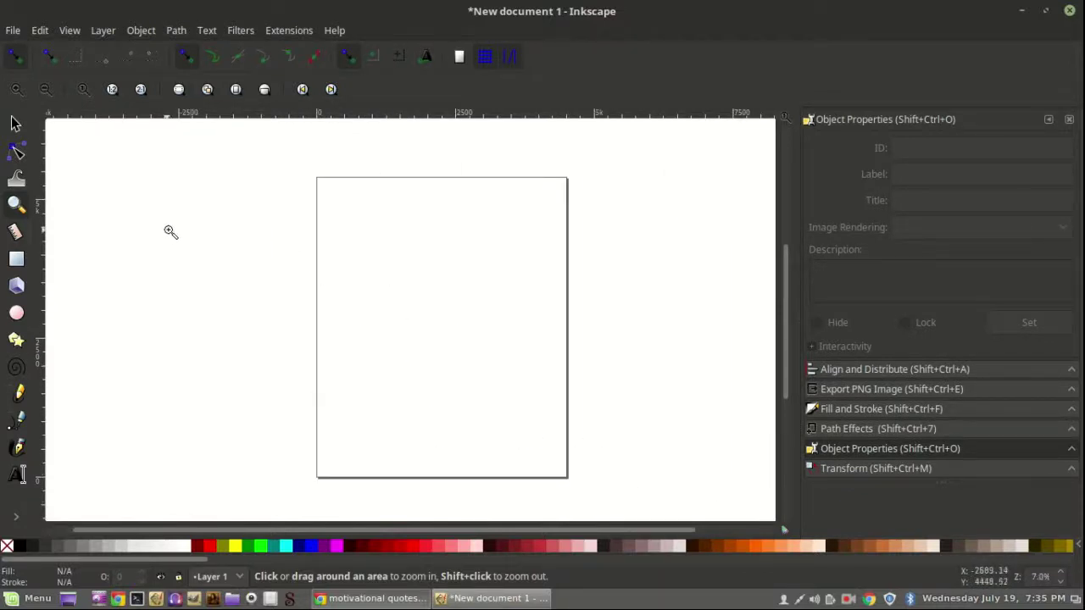
left_click(71, 31)
mouse_move(84, 50)
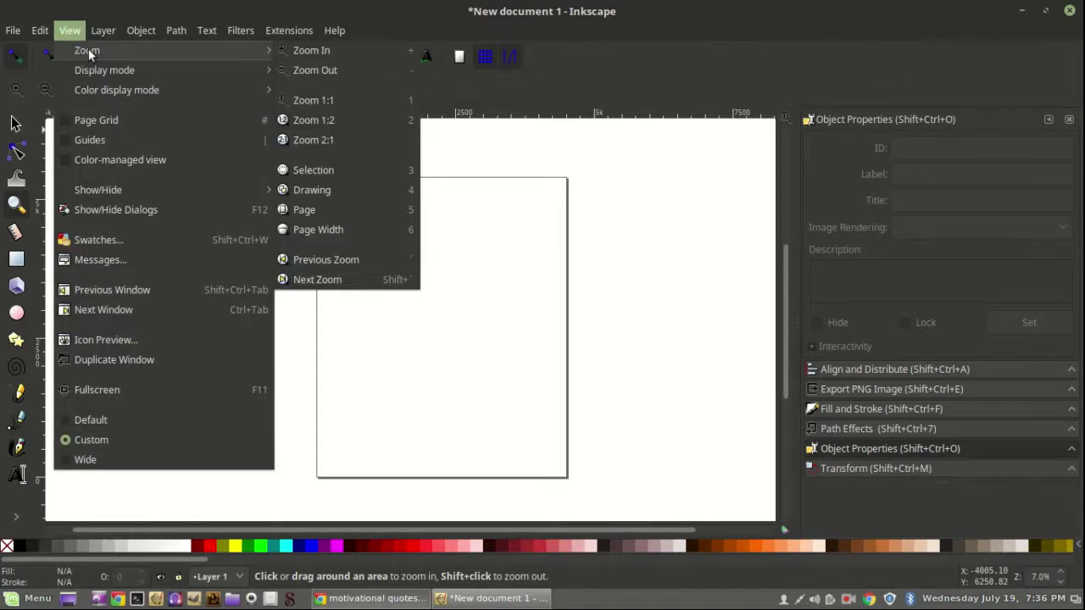
left_click(304, 210)
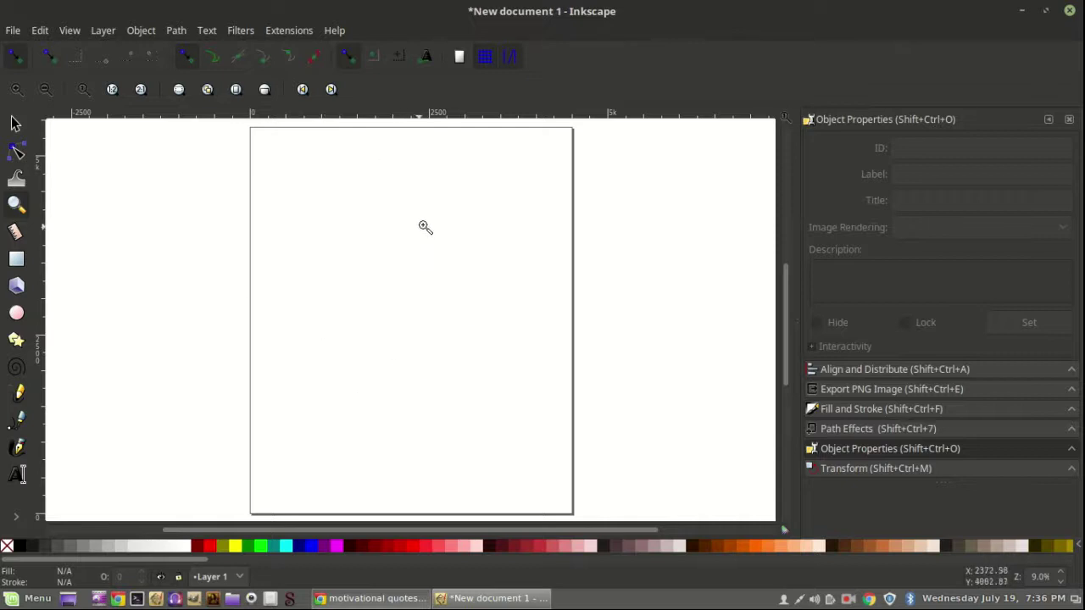
left_click(177, 327, "shift")
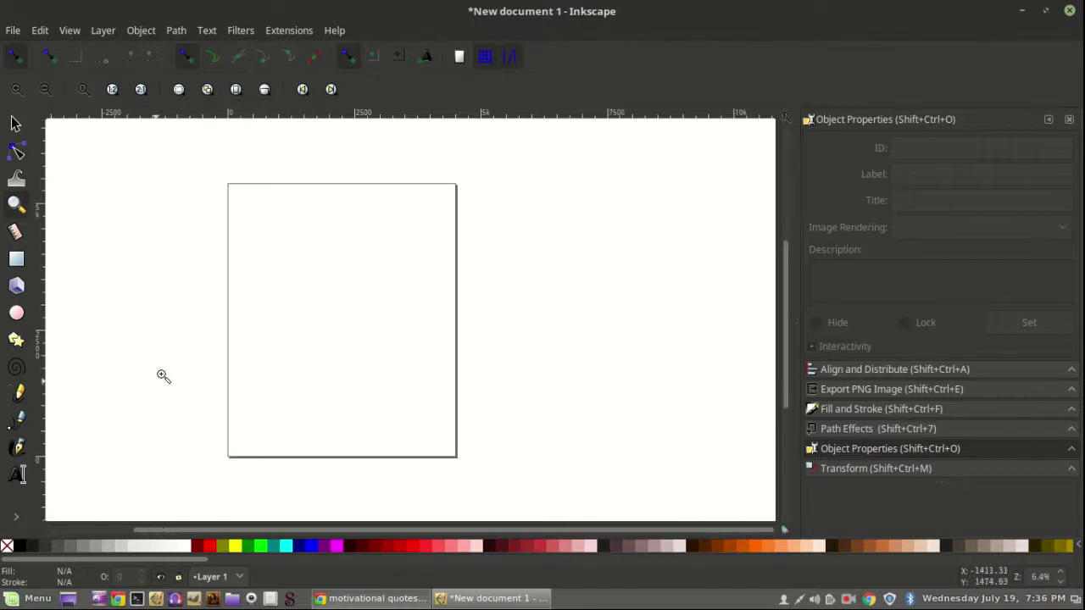
left_click(499, 345, "shift")
- Paste the copied quote image beside the page's left edge and enlarge it to about 3503 by 4695 px
left_click(16, 124)
right_click(355, 366)
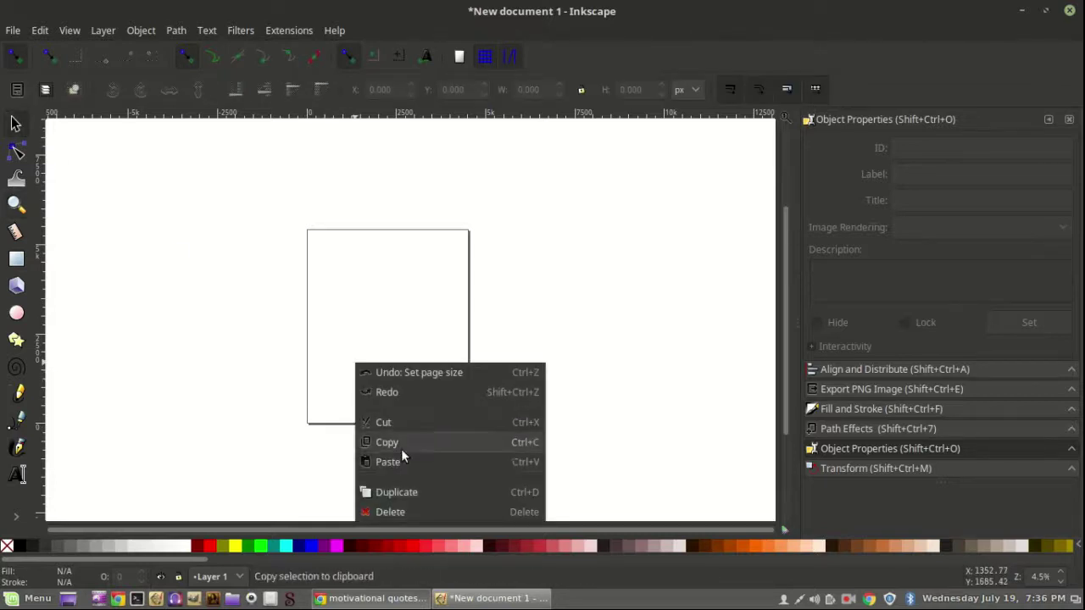
left_click(123, 303)
right_click(145, 299)
left_click(164, 390)
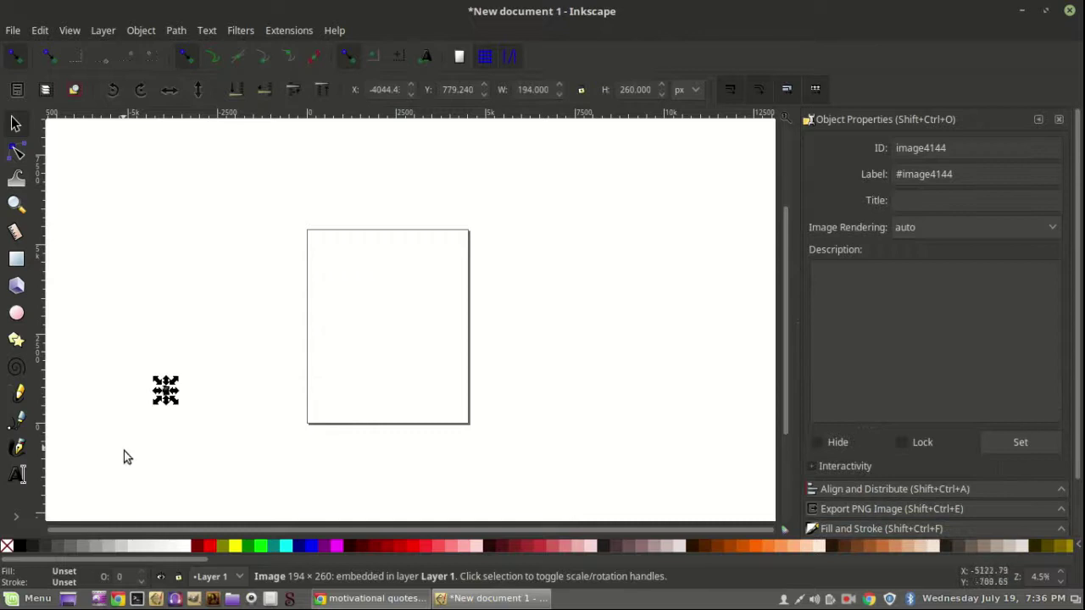
left_click_drag(176, 402, 171, 334)
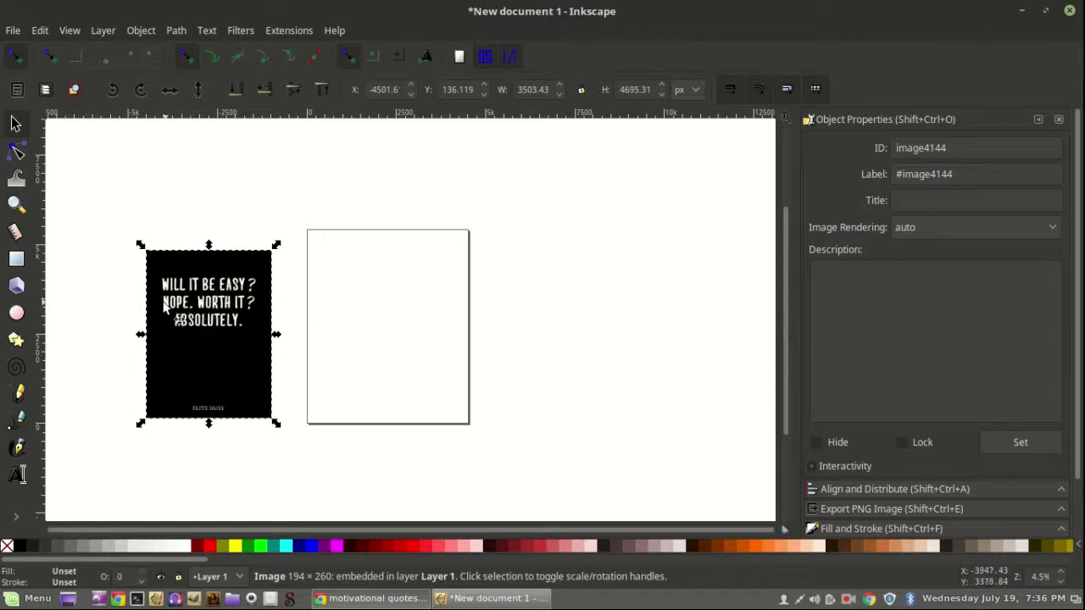
- Add the text NOPE in the upper half of the page and scale it to about 2444 by 733 px
left_click(17, 474)
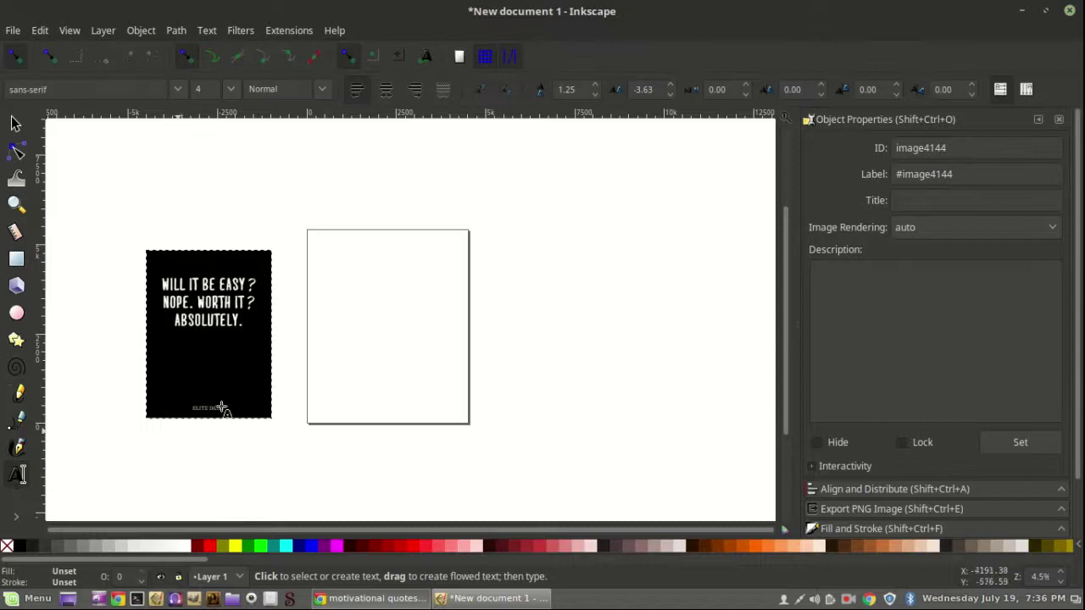
left_click(366, 279)
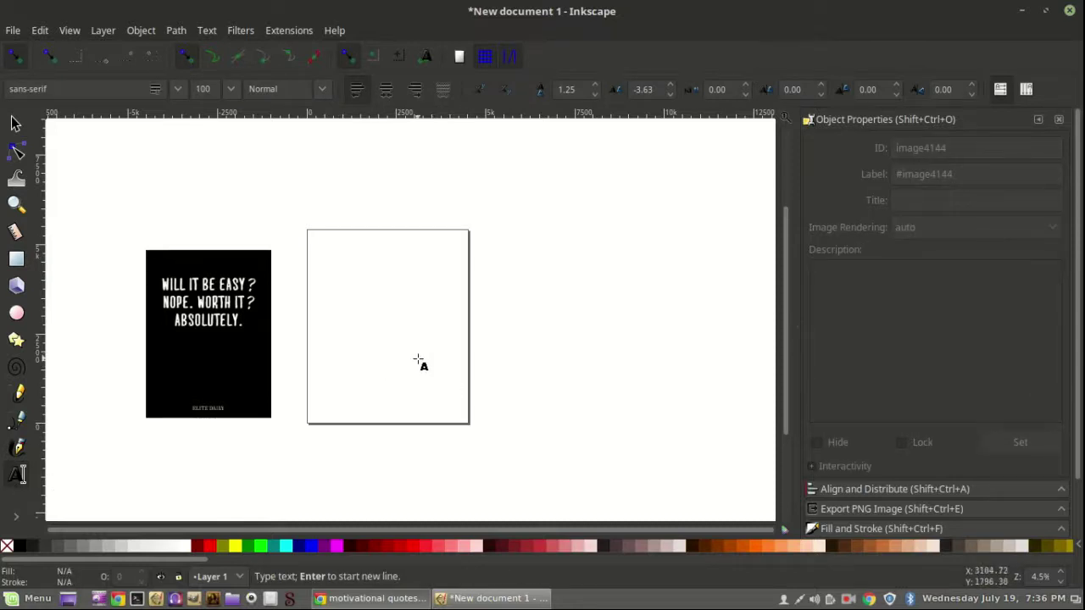
type("Wi")
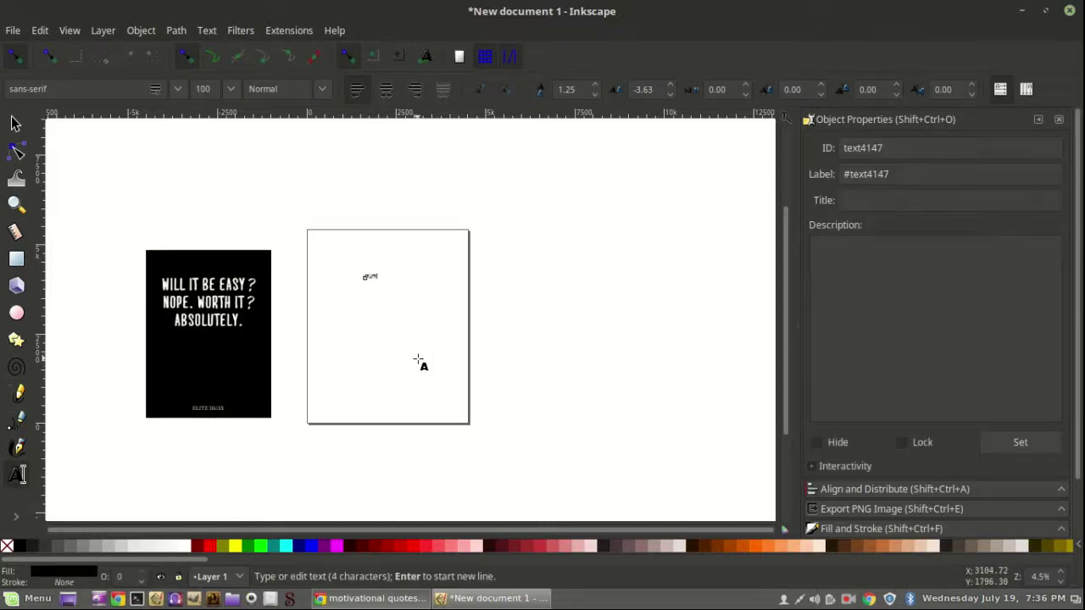
type("ll")
left_click(15, 124)
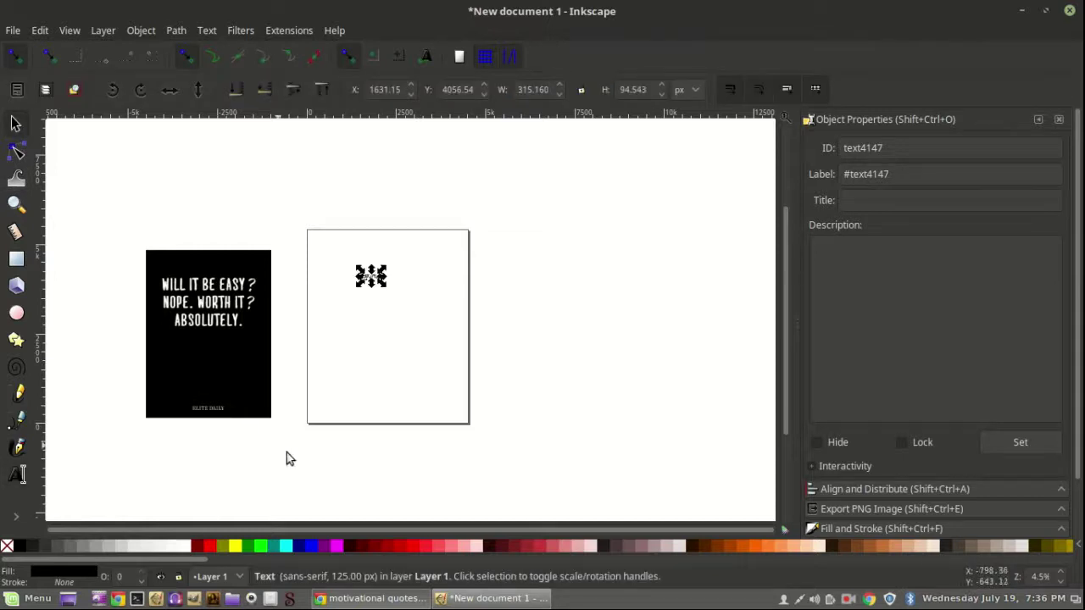
left_click_drag(381, 285, 417, 334)
left_click(388, 281)
left_click_drag(388, 280, 407, 312)
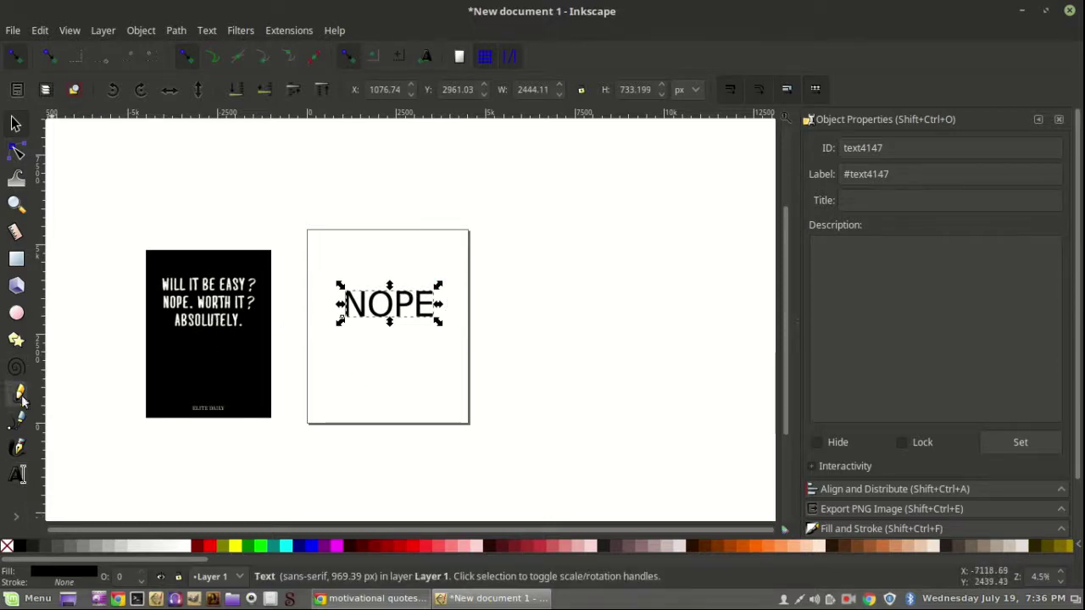
left_click(18, 476)
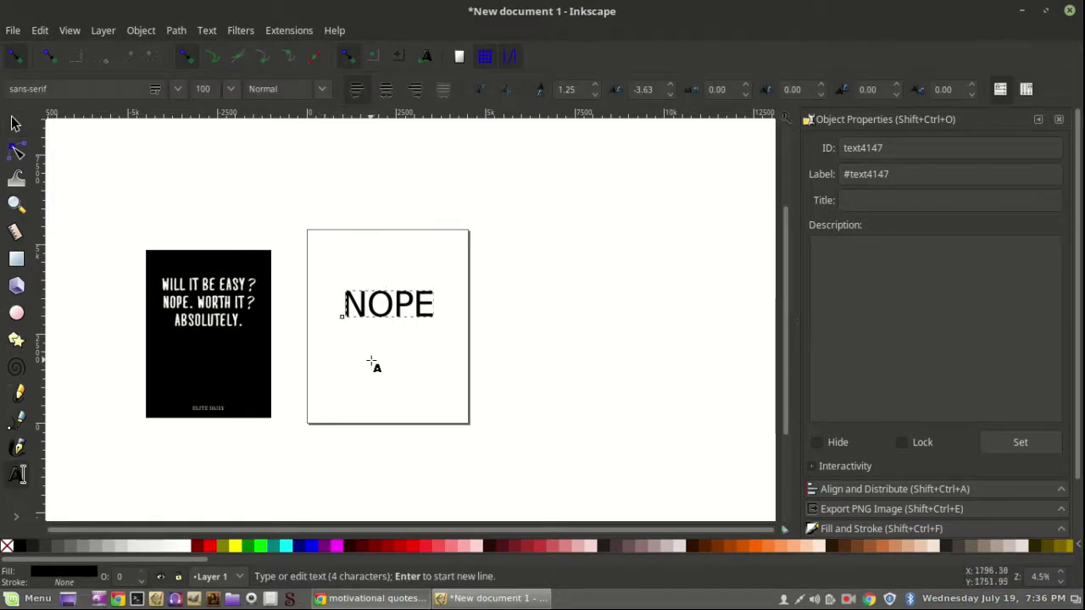
left_click_drag(362, 193, 645, 286)
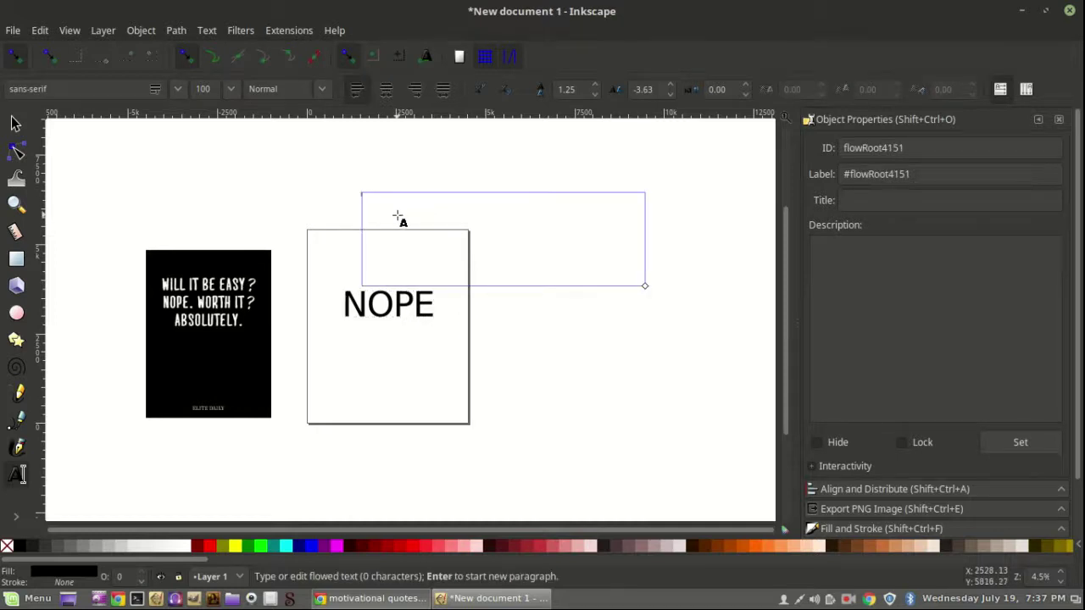
left_click(15, 123)
- Add the text ABSOLUTELY in the lower half of the page, below NOPE
left_click(17, 474)
left_click(350, 378)
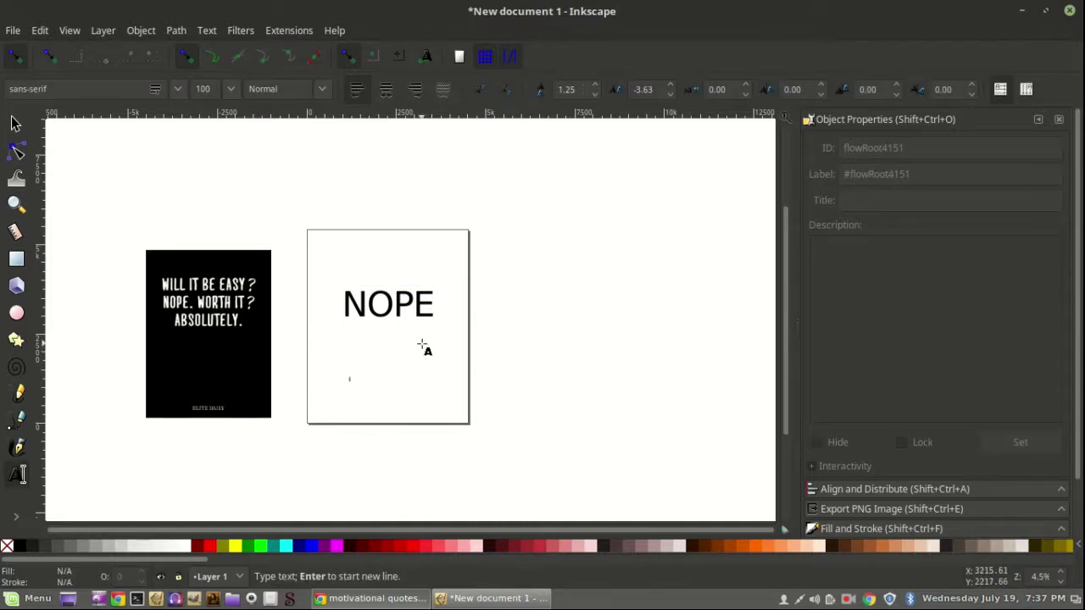
type("WI")
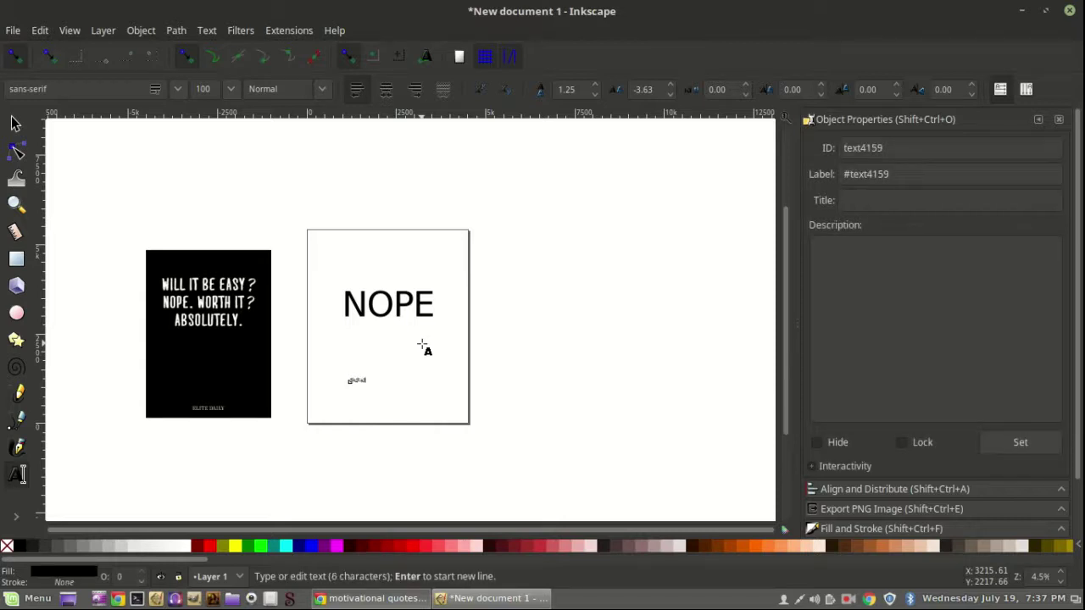
scroll(254, 347, "up", 3)
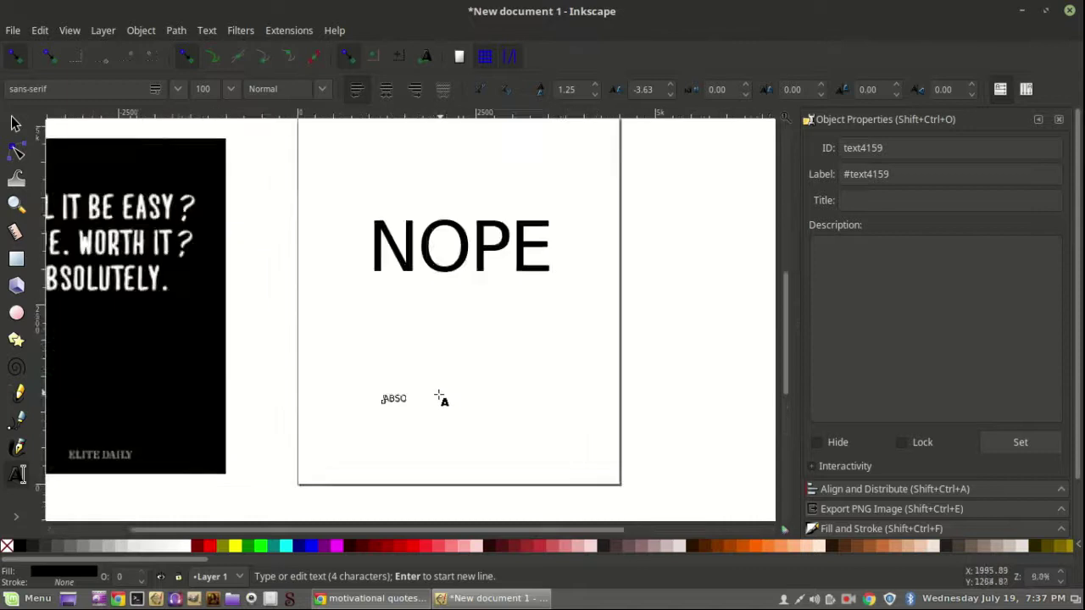
type("SOLUT")
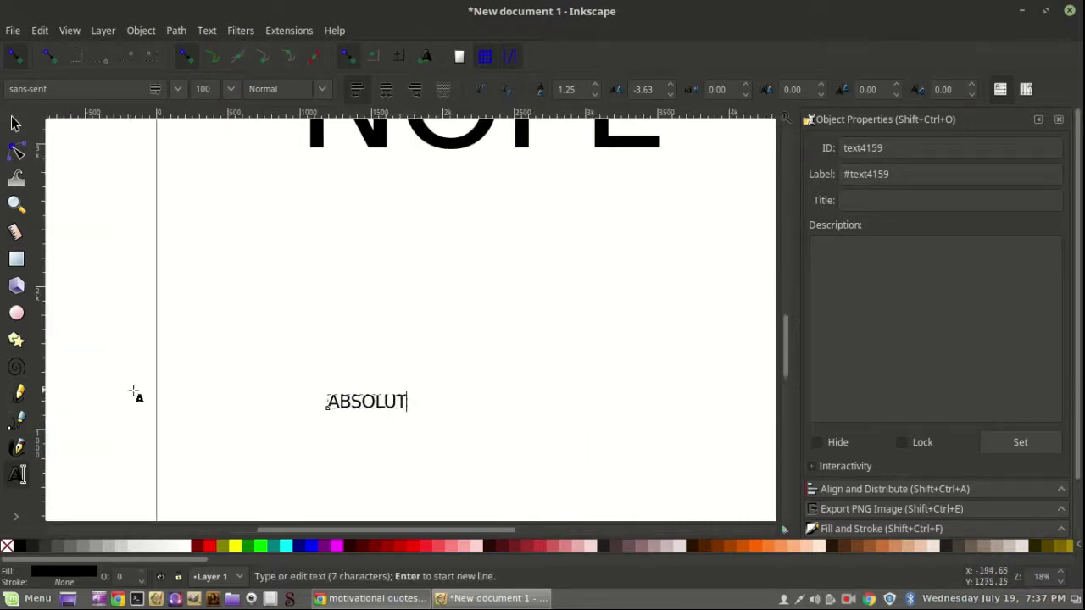
scroll(264, 325, "down", 1)
scroll(268, 325, "down", 2)
scroll(268, 325, "up", 1)
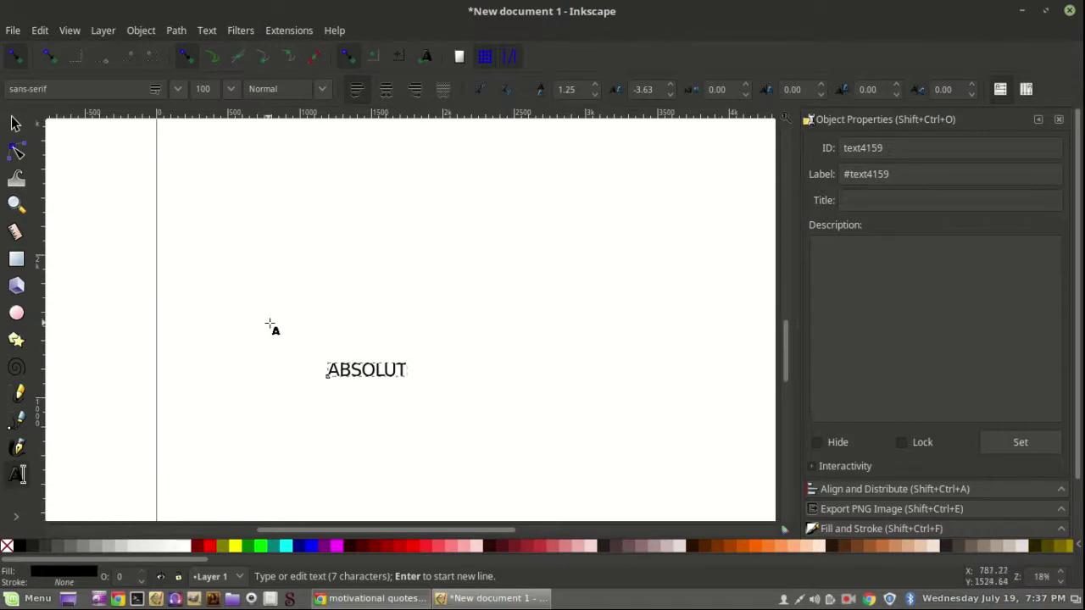
scroll(270, 324, "down", 3)
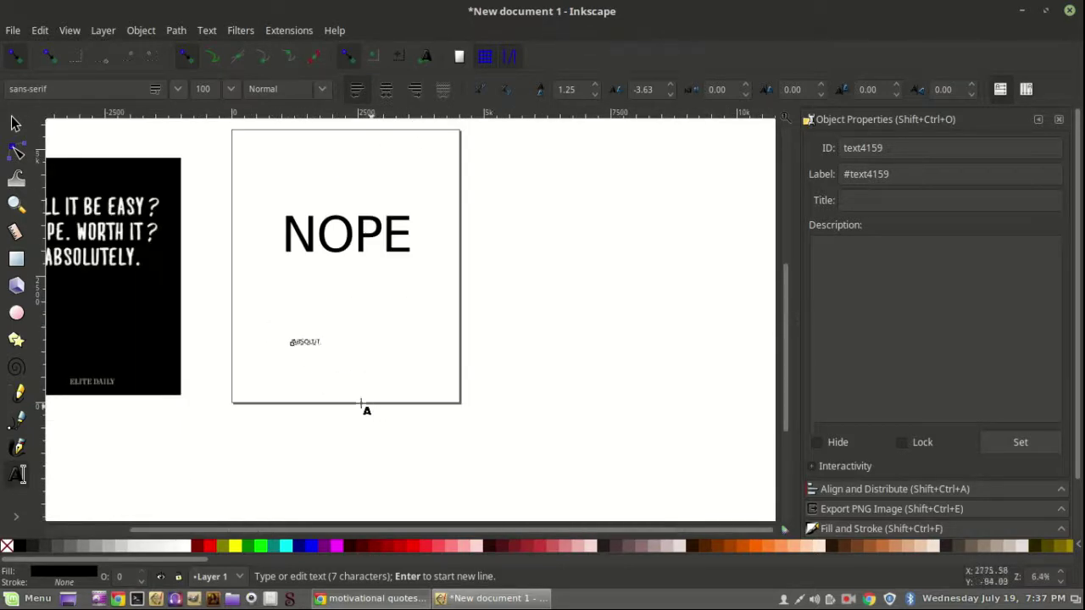
left_click(327, 344)
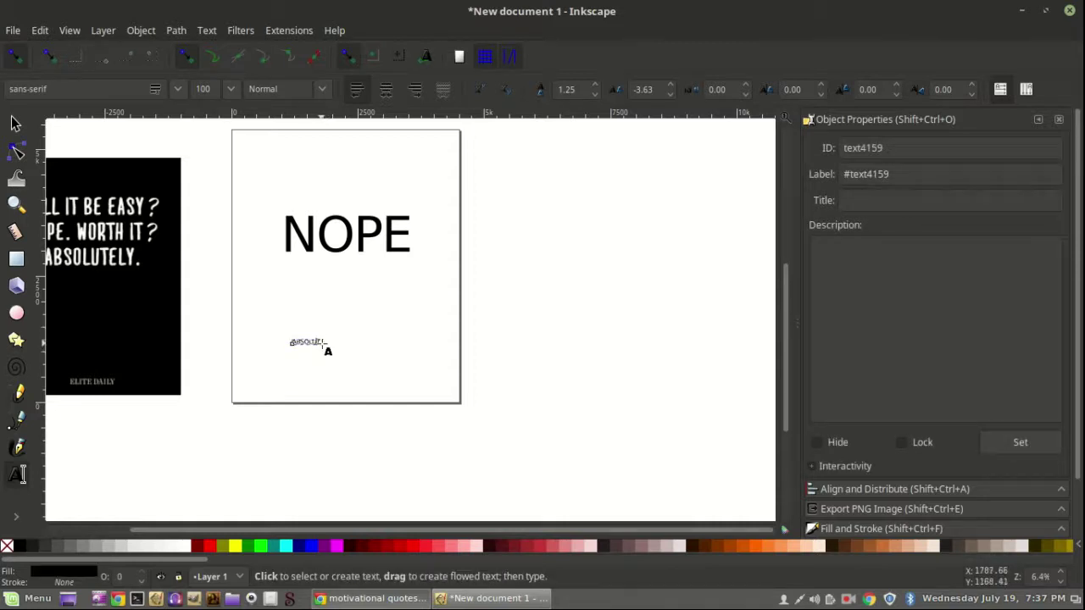
left_click(320, 342)
scroll(319, 341, "up", 2)
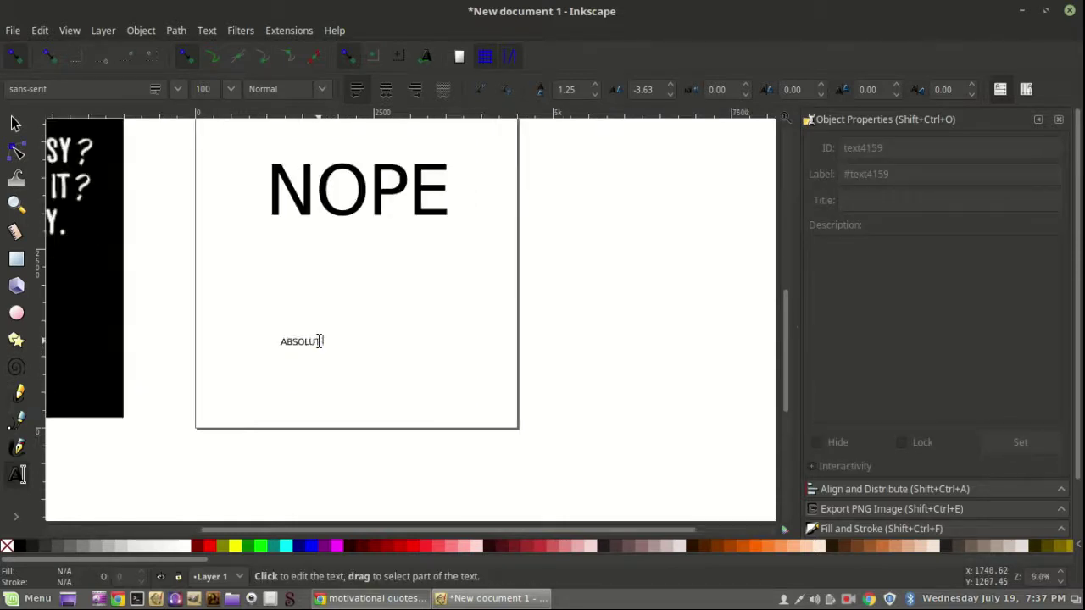
left_click(321, 342)
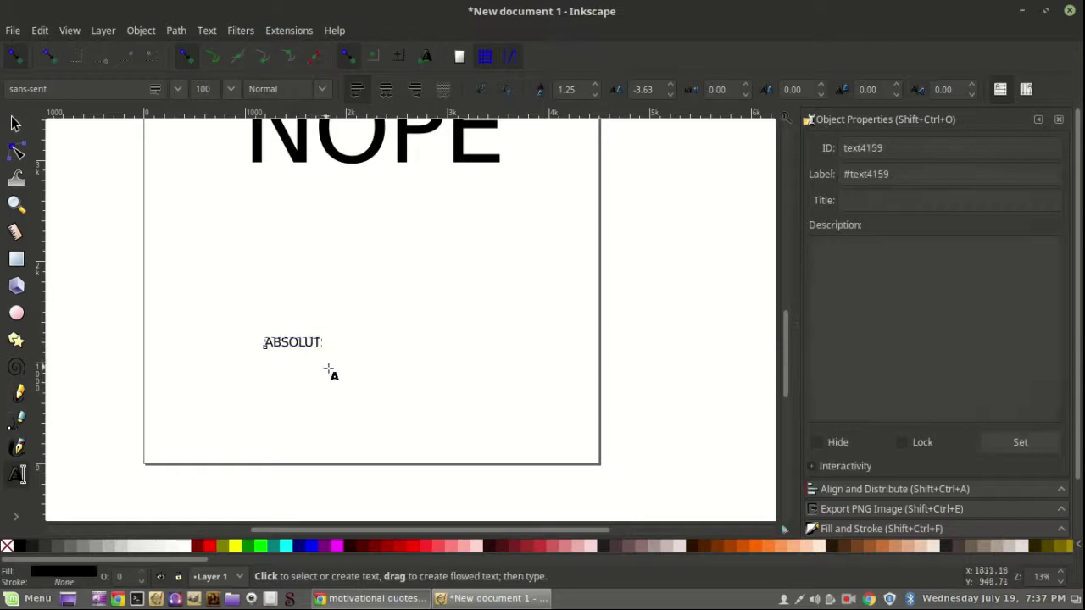
type("ELY")
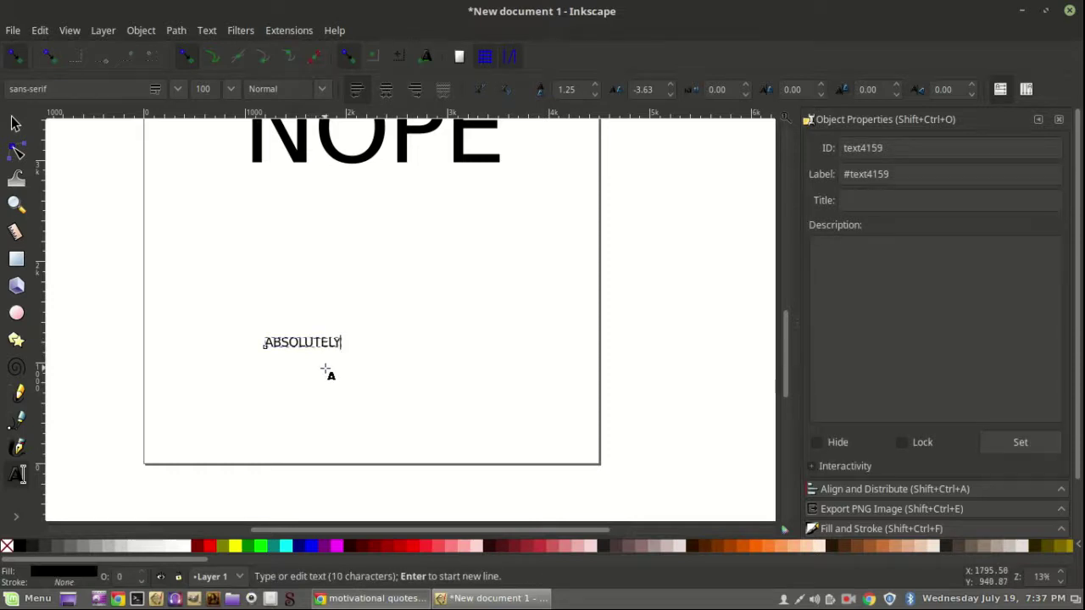
- Scale the ABSOLUTELY text to about 3231 by 406 px
left_click(15, 123)
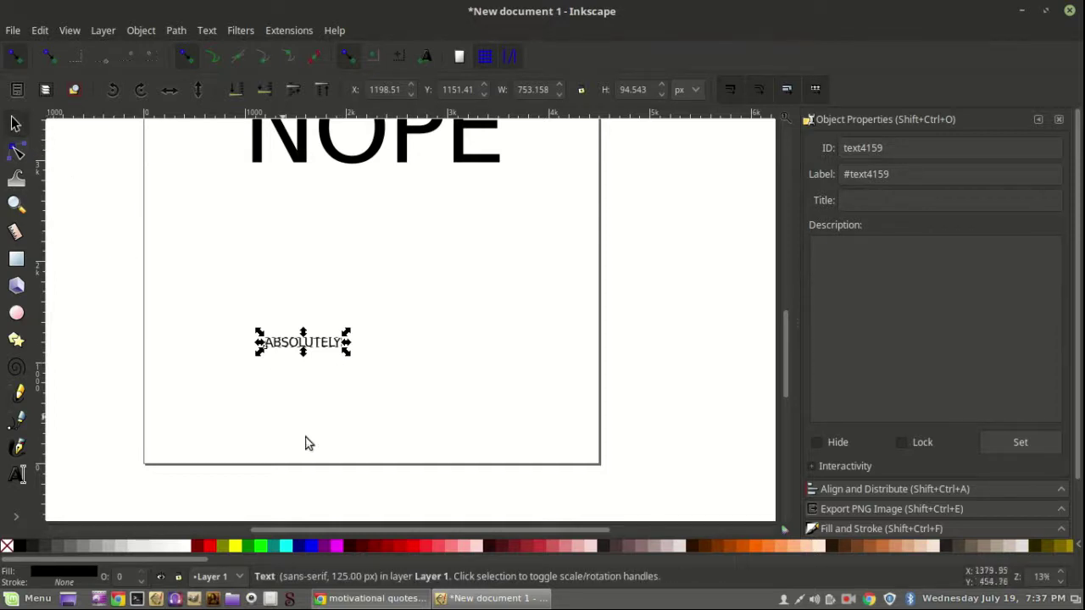
left_click_drag(347, 354, 424, 392)
scroll(198, 339, "up", 5)
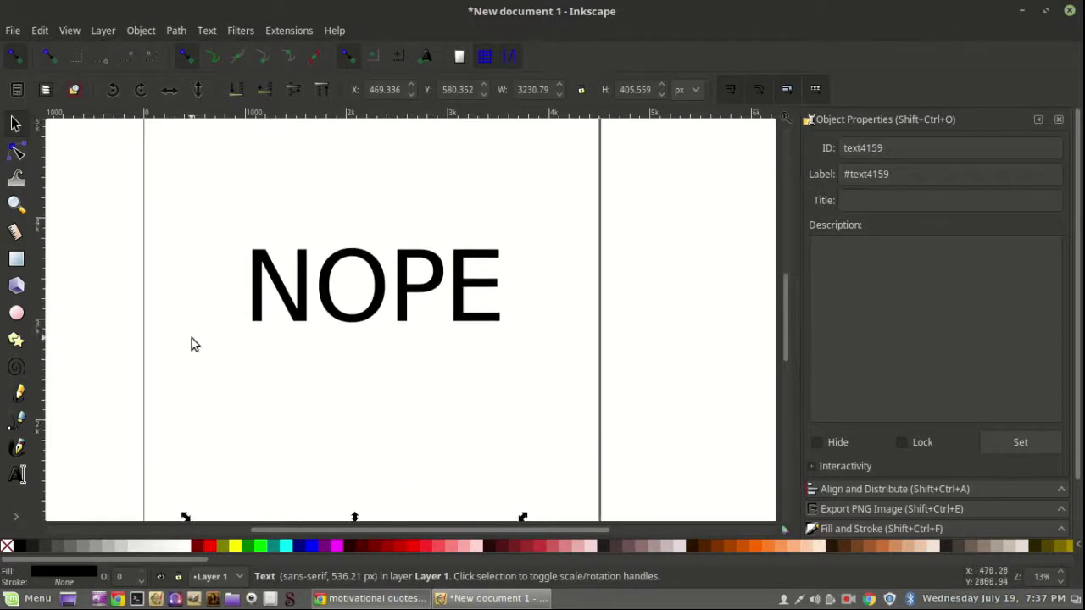
scroll(192, 343, "down", 3)
left_click_drag(319, 520, 169, 495)
scroll(172, 444, "up", 5)
scroll(172, 437, "down", 4)
left_click_drag(351, 529, 431, 527)
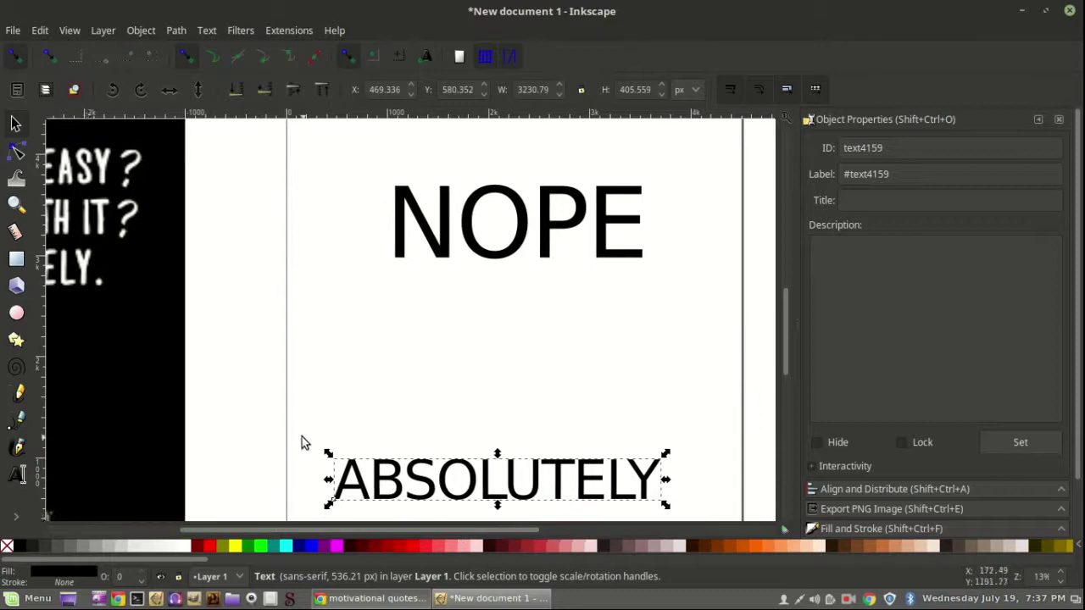
- Add the text "Will it be easy?" above NOPE
scroll(301, 423, "up", 3)
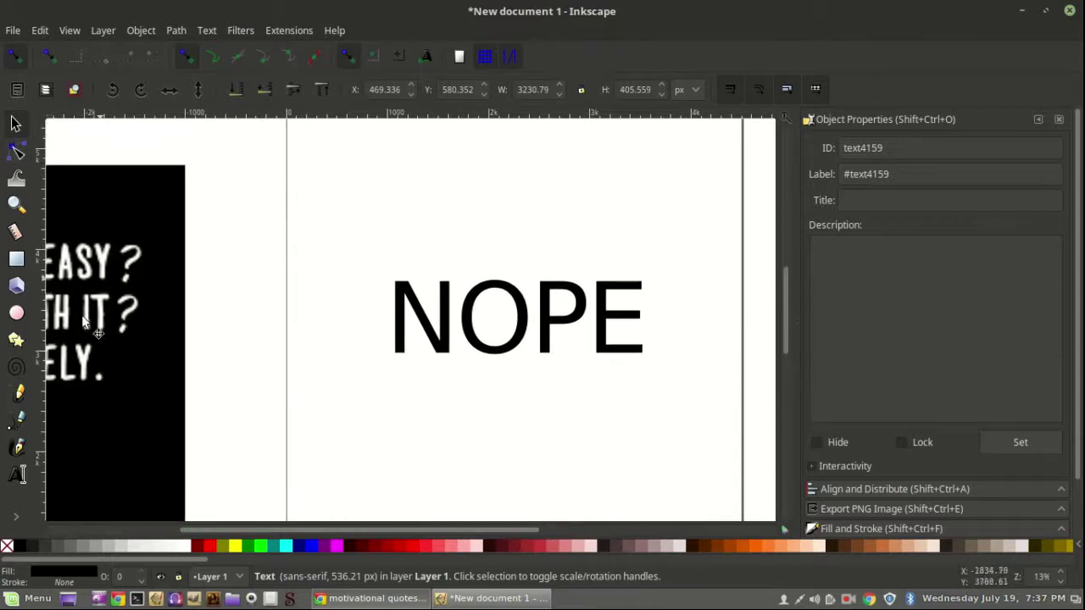
left_click(17, 475)
left_click(373, 230)
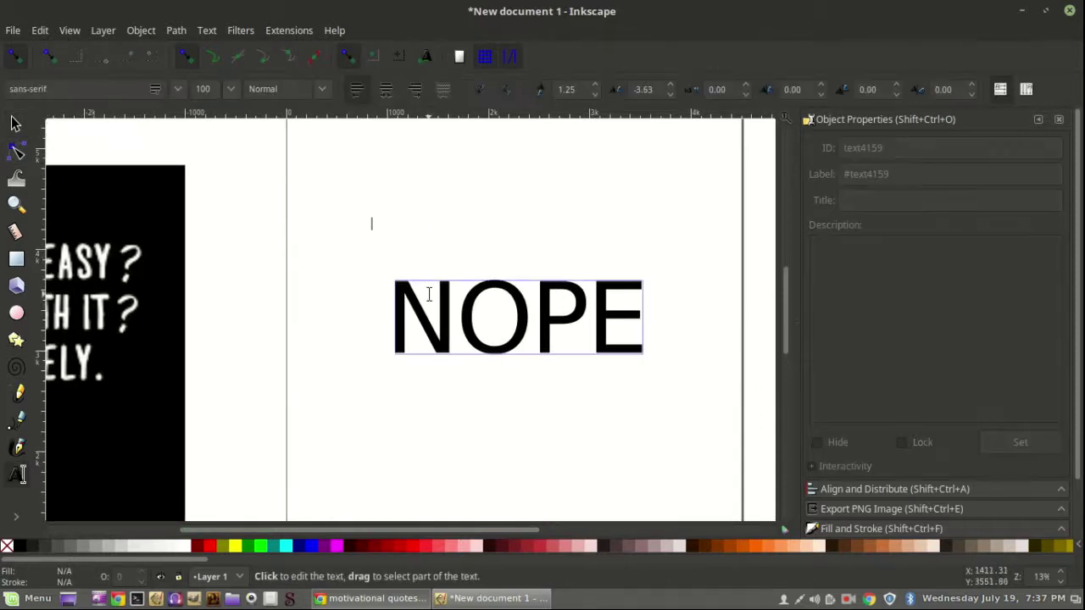
type("WIL")
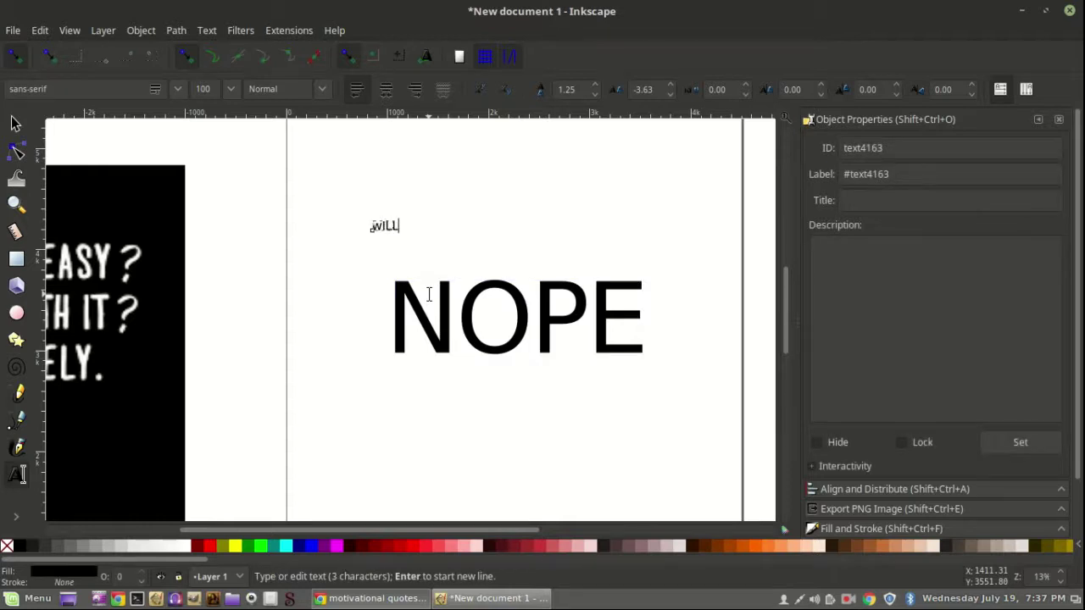
key("BackSpace")
type("ll it be easy?")
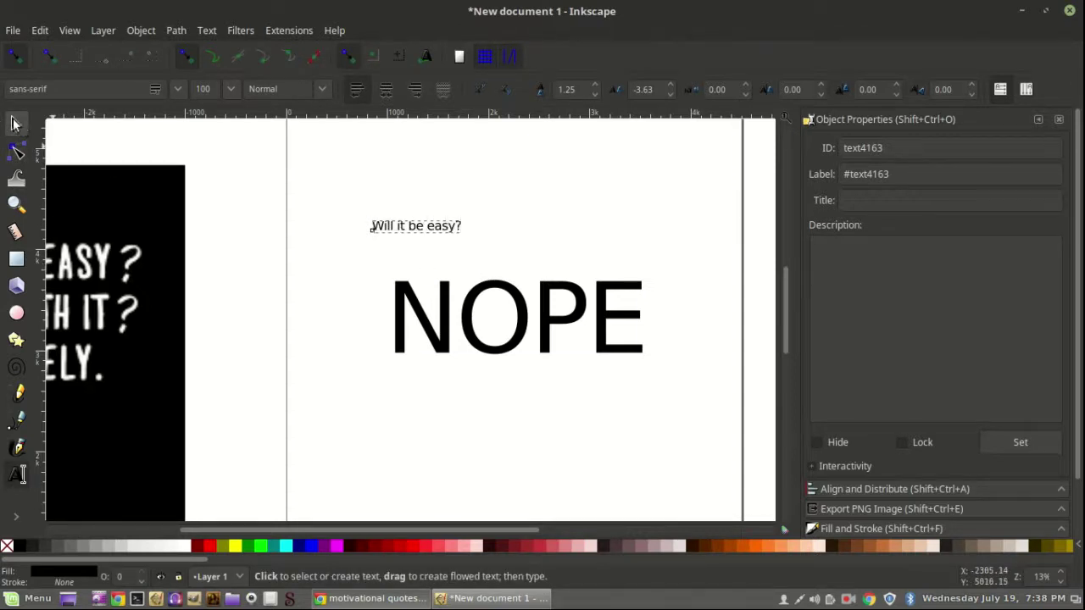
- Scale "Will it be easy?" to about 3479 by 480 px, keeping it above NOPE
left_click(16, 124)
left_click_drag(465, 239, 586, 230)
left_click(446, 418)
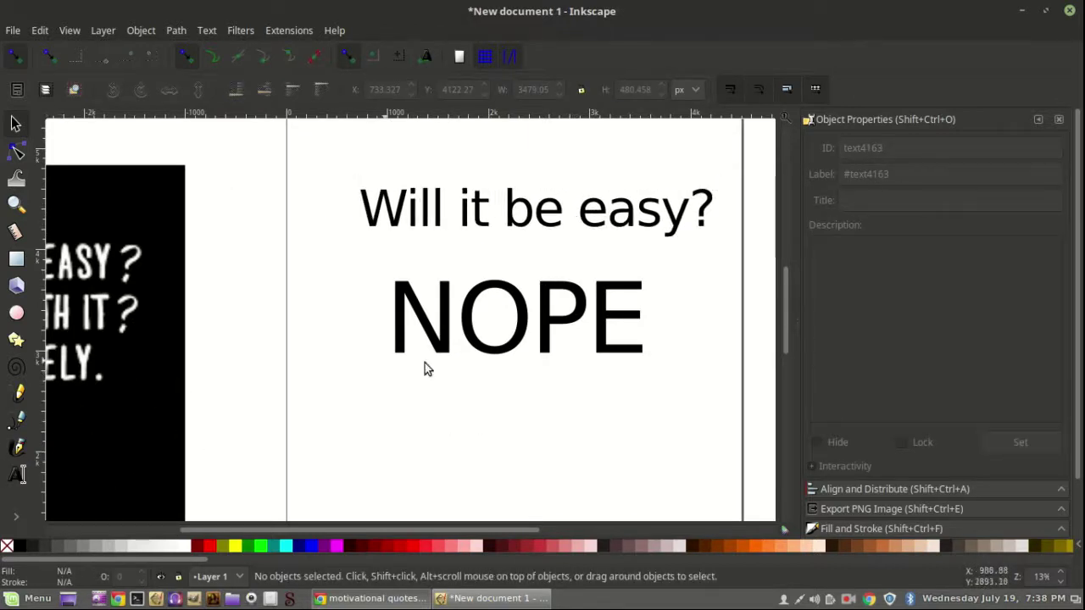
- Add the text "Will it be worth it?" just below NOPE
left_click(17, 475)
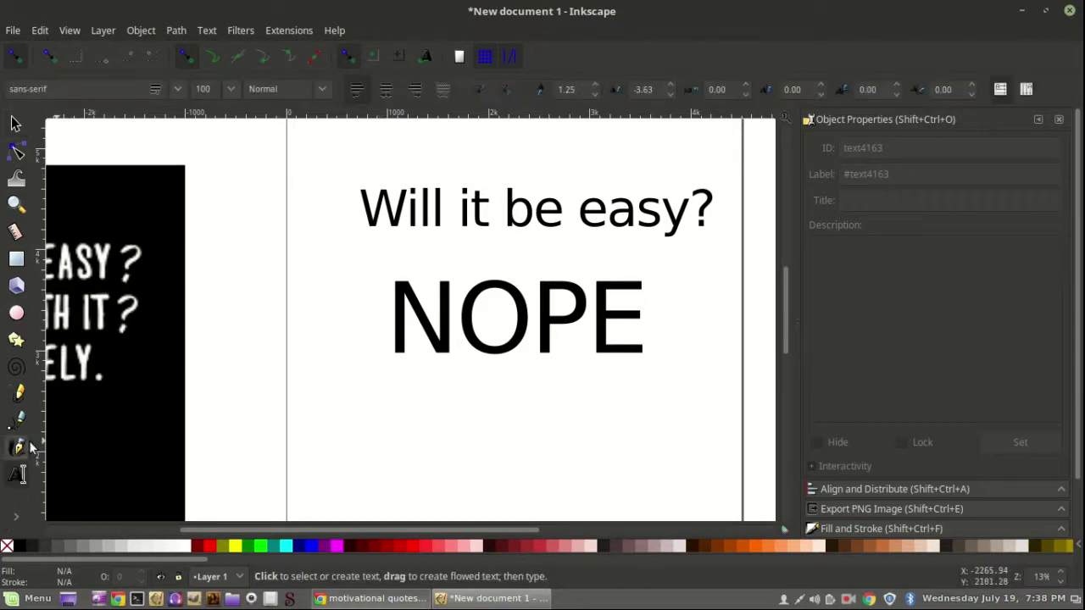
left_click(424, 394)
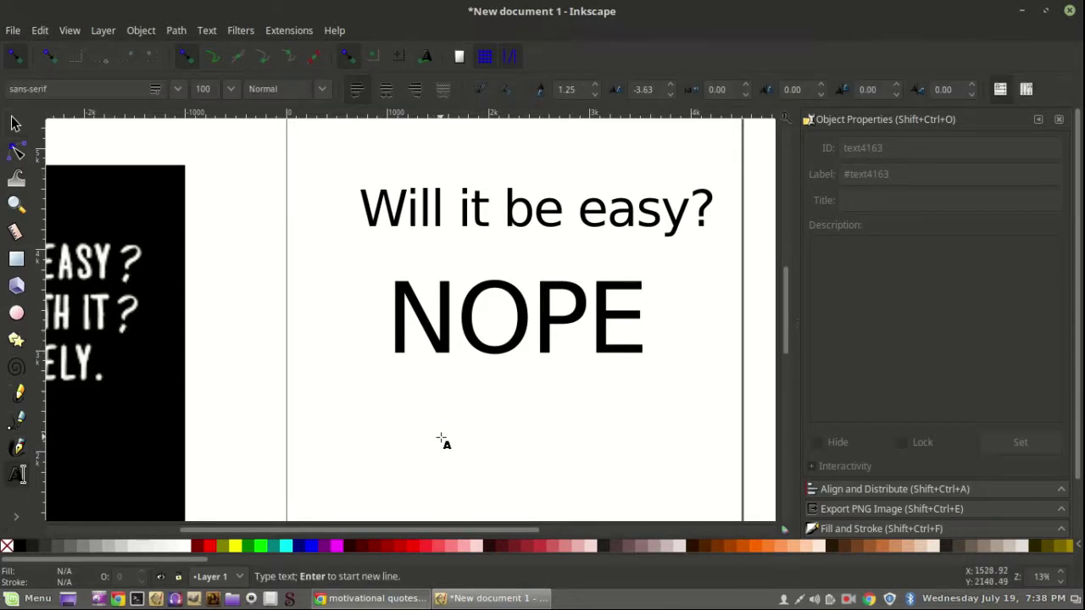
type("Wil")
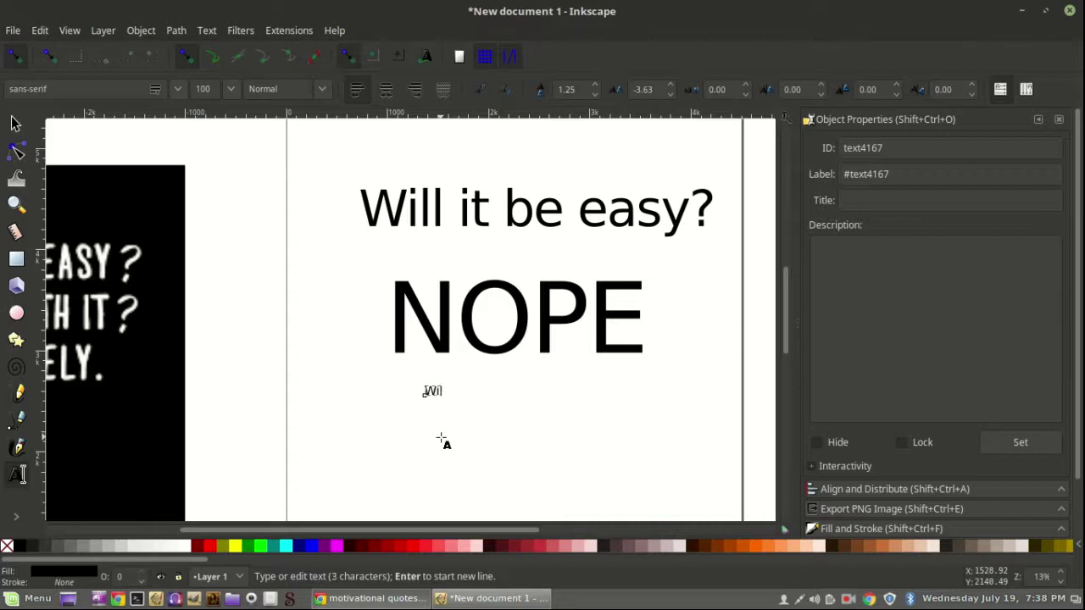
type("l it be worth it?")
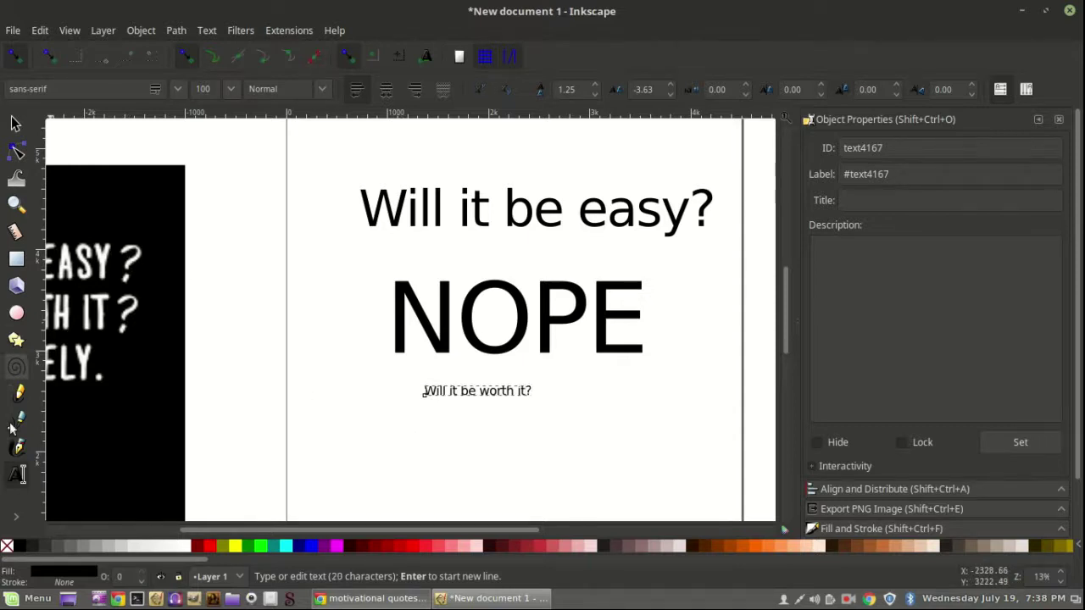
- Enlarge "Will it be worth it?" to roughly the width of ABSOLUTELY and move ABSOLUTELY up directly beneath it
left_click(17, 124)
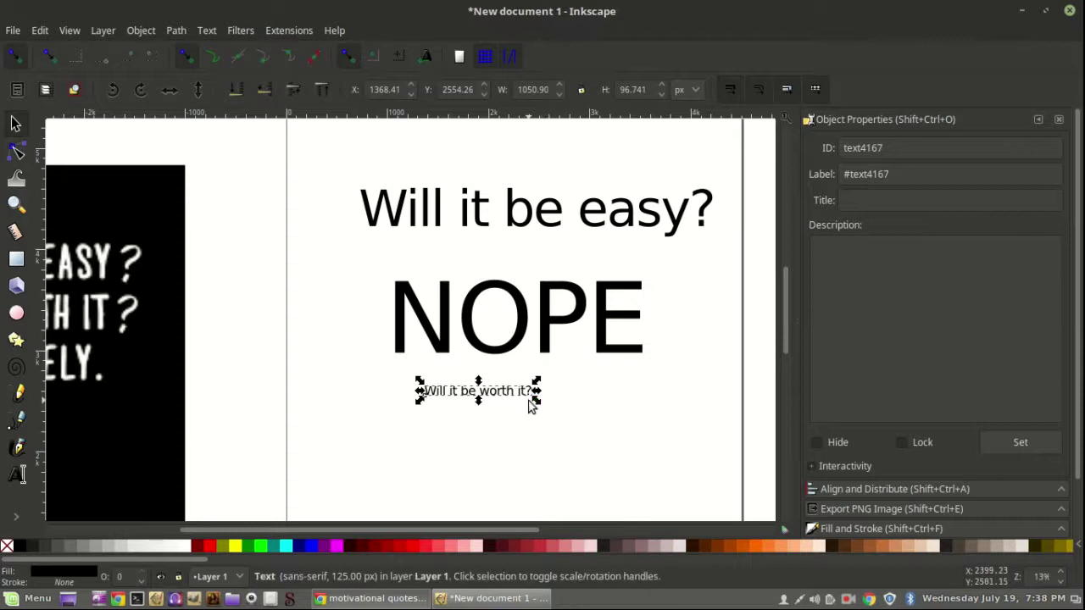
left_click_drag(537, 396, 659, 509)
left_click_drag(490, 384, 554, 290)
scroll(527, 396, "down", 5)
scroll(521, 410, "up", 5)
scroll(521, 410, "down", 5)
scroll(521, 410, "up", 5)
scroll(519, 405, "down", 6)
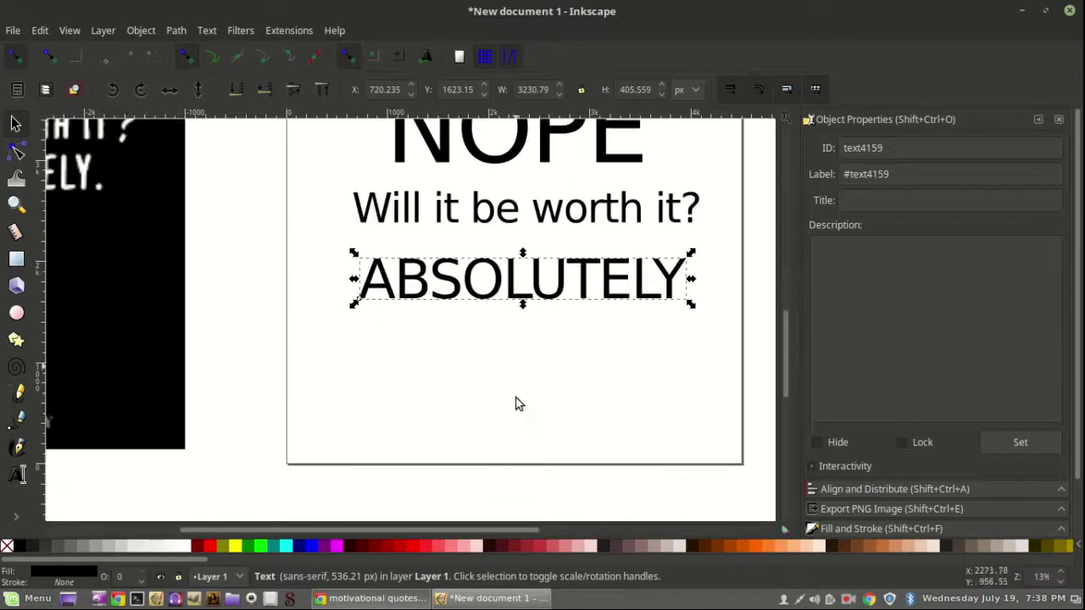
- Delete the reference quote image beside the page
left_click(100, 360)
key("Delete")
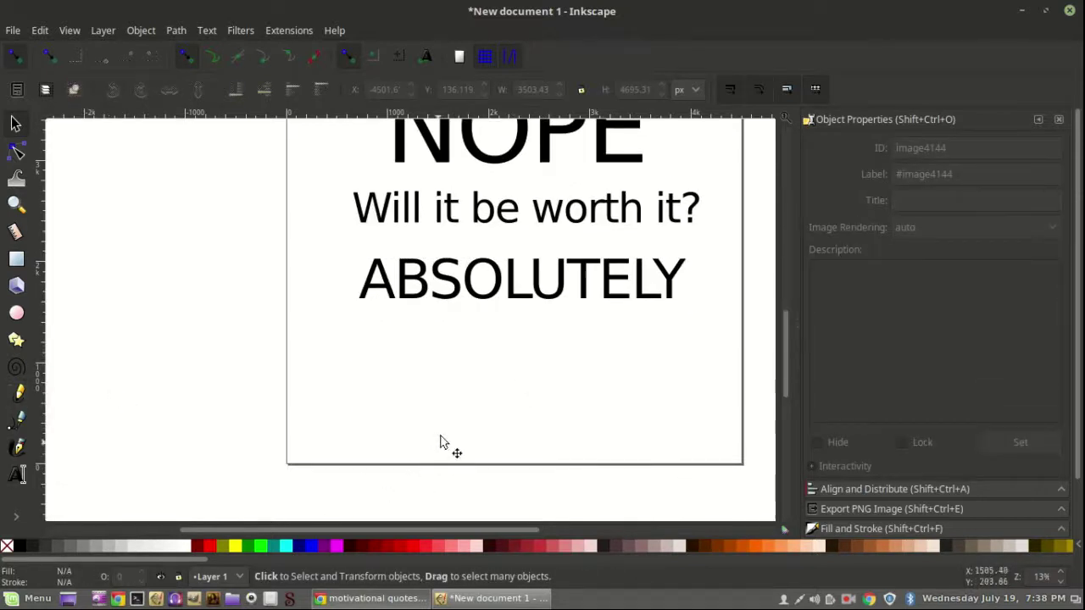
scroll(436, 325, "up", 2)
scroll(436, 325, "down", 4)
scroll(337, 375, "up", 3)
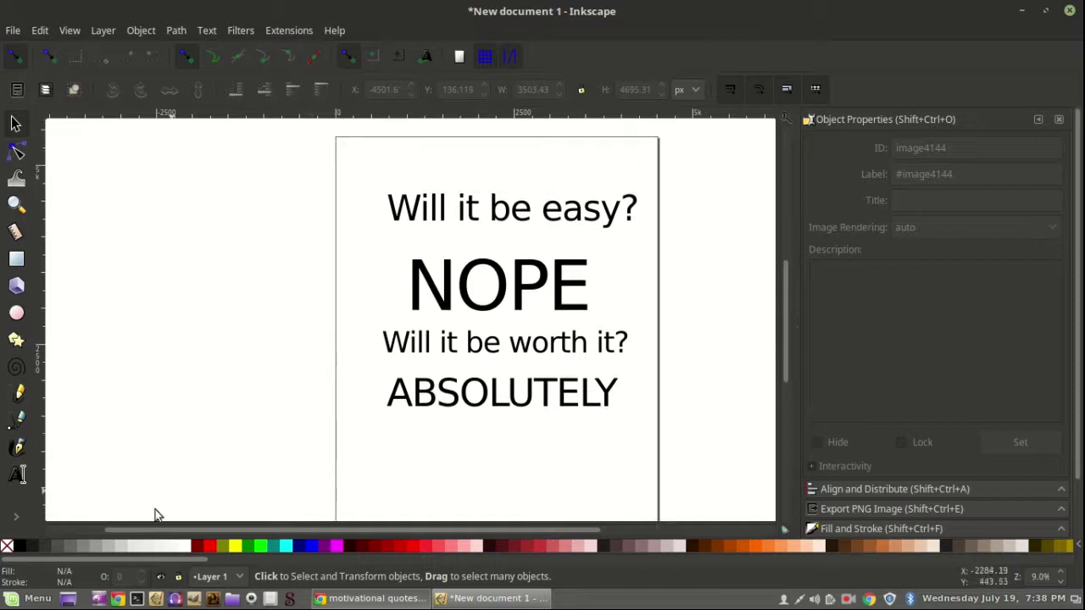
scroll(158, 530, "right", 1)
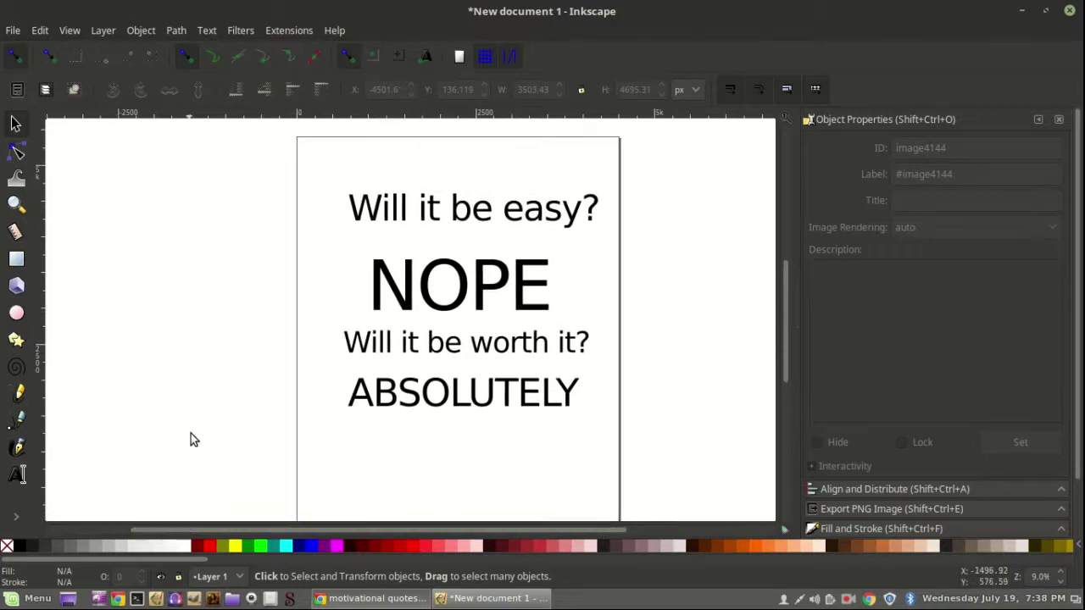
- Zoom the view to fit the whole page in the window
left_click(103, 31)
mouse_move(70, 32)
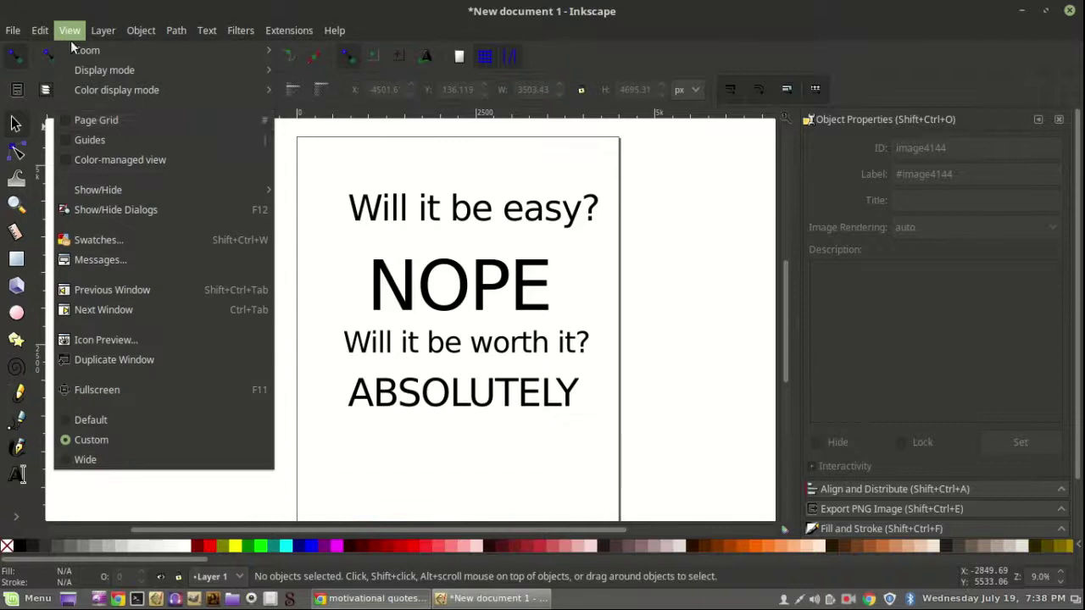
mouse_move(152, 50)
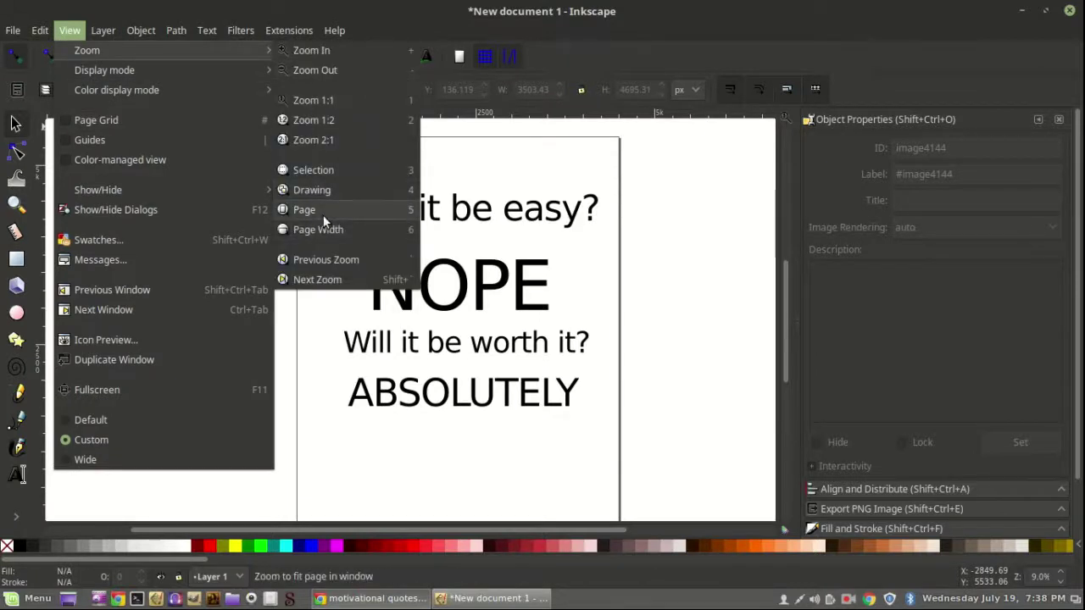
left_click(323, 214)
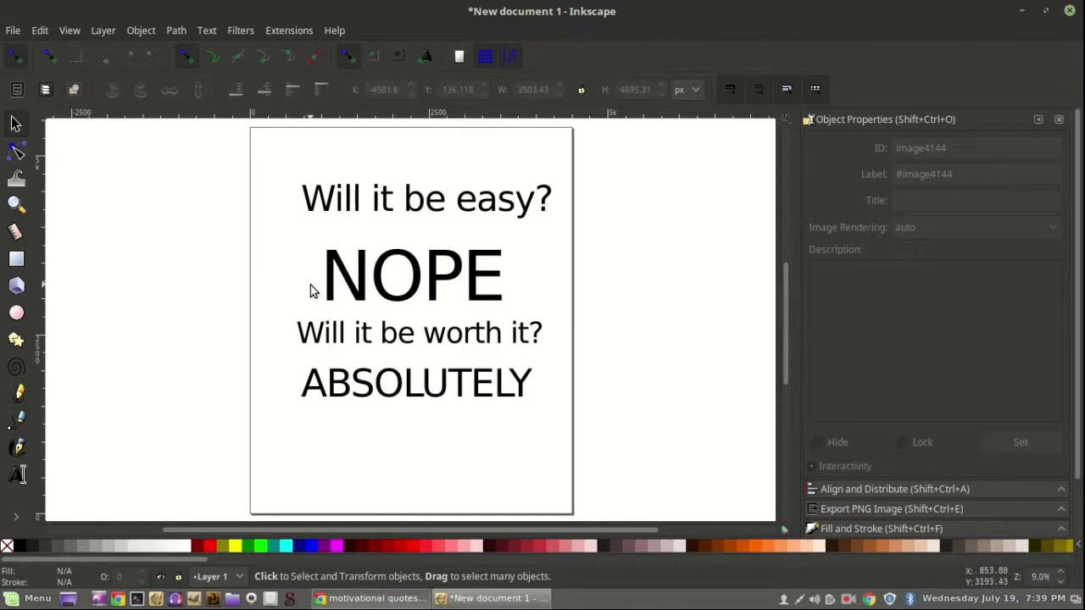
- Move "Will it be easy?", NOPE and "Will it be worth it?" up the page with clear gaps between the lines
left_click_drag(477, 213, 429, 174)
left_click_drag(421, 289, 409, 252)
left_click_drag(415, 343, 412, 322)
- Enlarge ABSOLUTELY to about 4251 by 534 px, nearly the page width, and place it below "Will it be worth it?"
left_click_drag(410, 386, 403, 397)
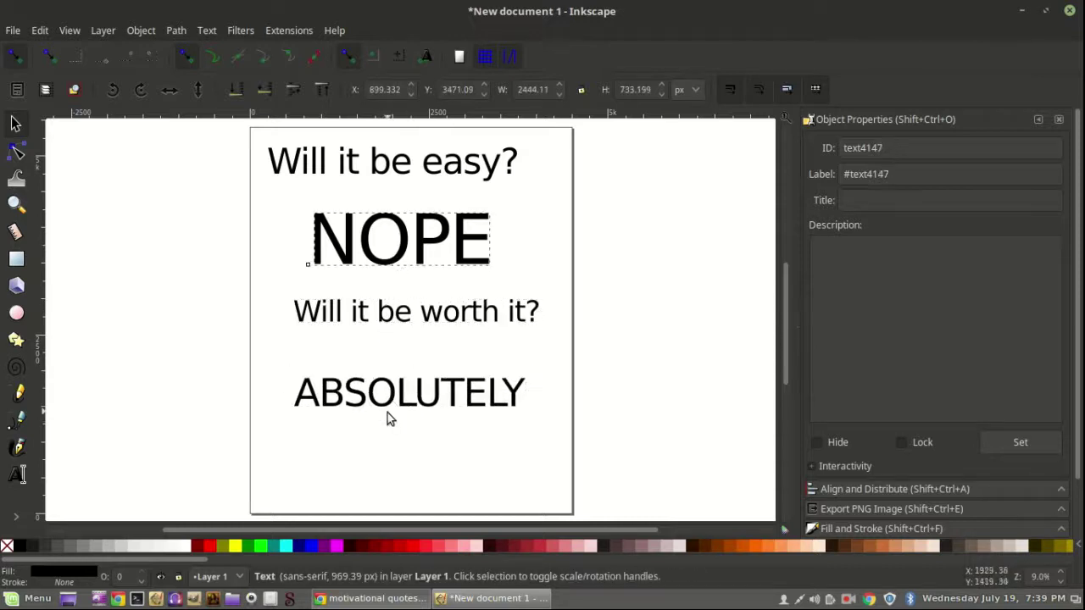
left_click_drag(530, 412, 568, 492)
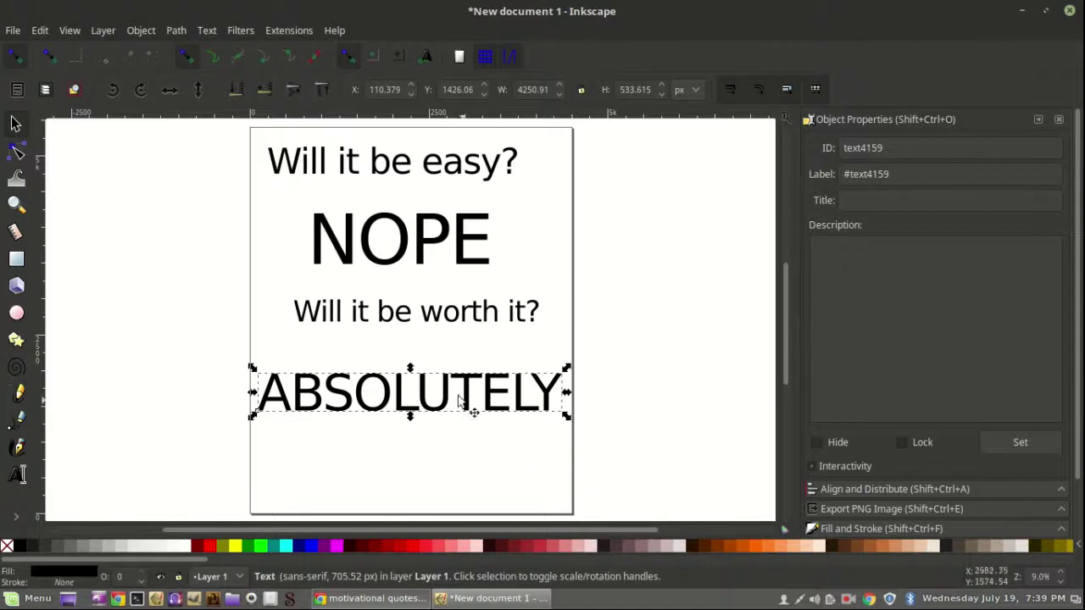
mouse_move(436, 416)
left_mouse_down()
mouse_move(436, 395)
mouse_move(433, 405)
left_mouse_up()
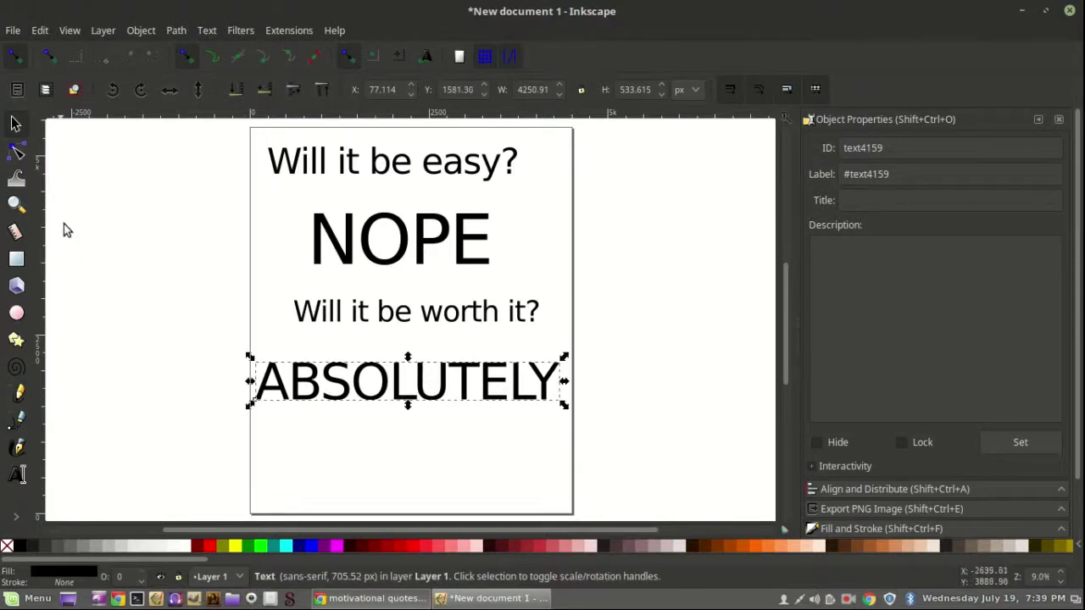
- Change the font of NOPE and ABSOLUTELY to Kaushan Script
left_click(359, 247, "shift")
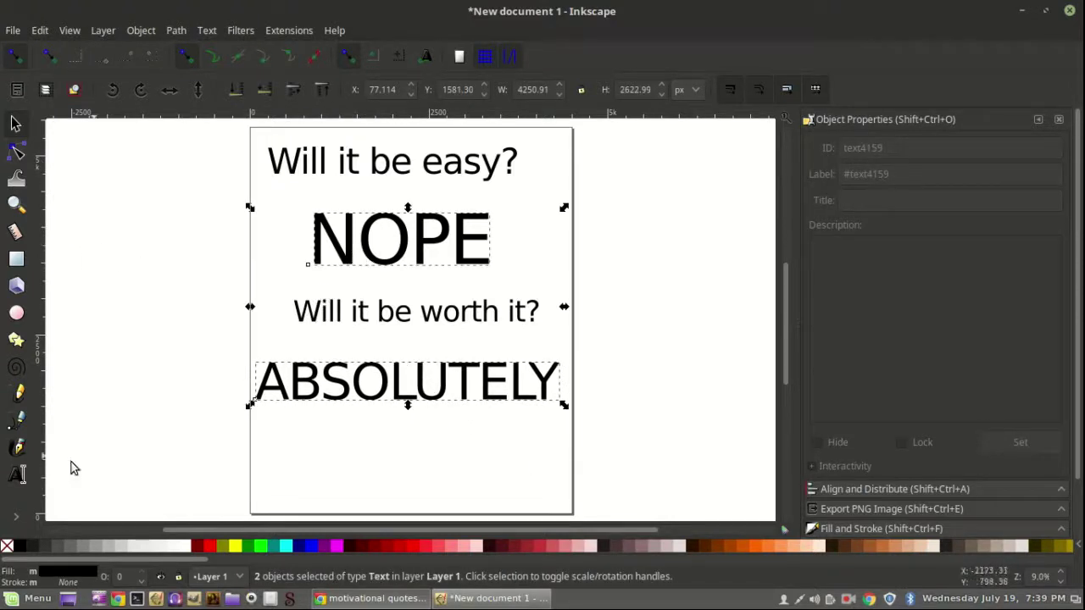
left_click(17, 475)
left_click(53, 90)
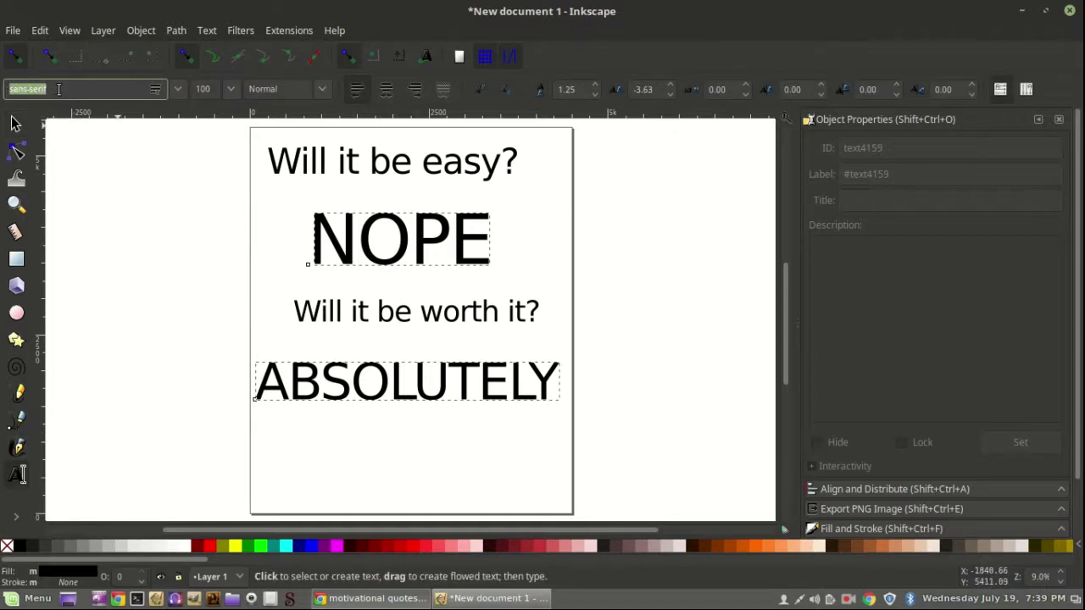
type("kau")
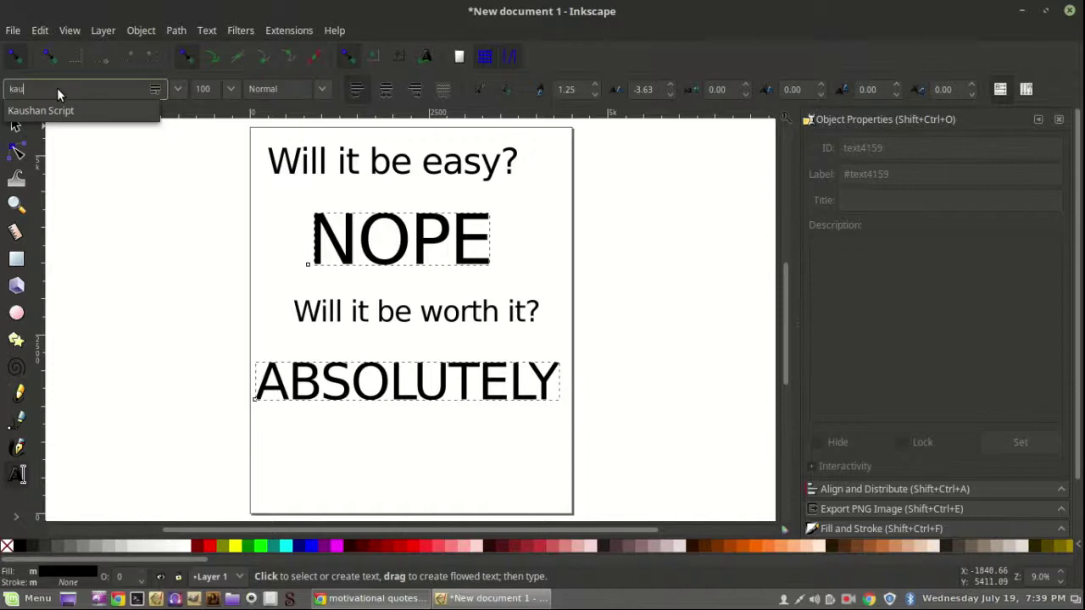
left_click(58, 111)
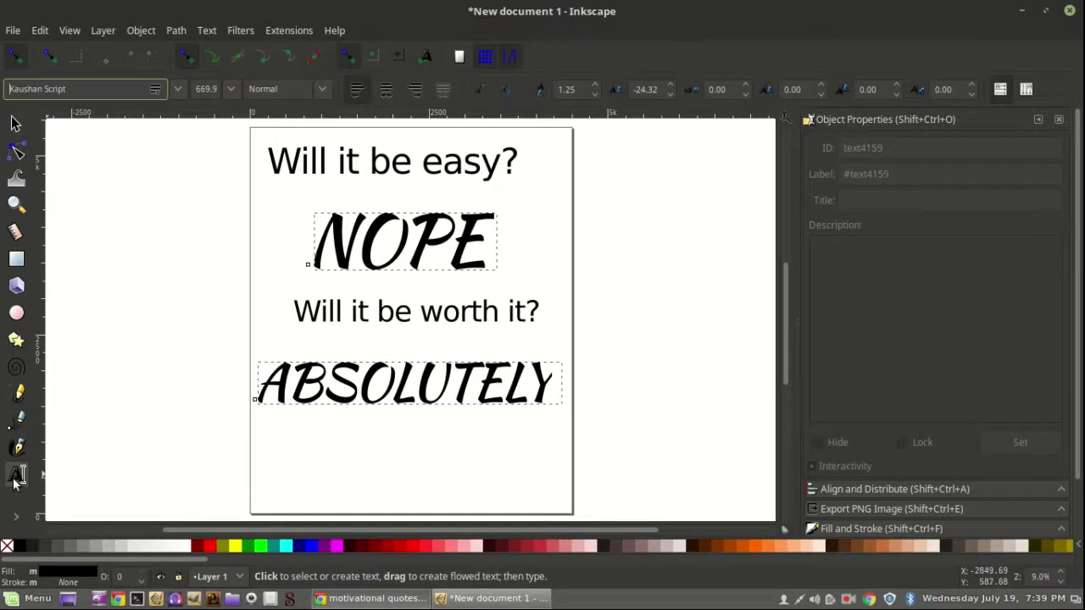
left_click(547, 389)
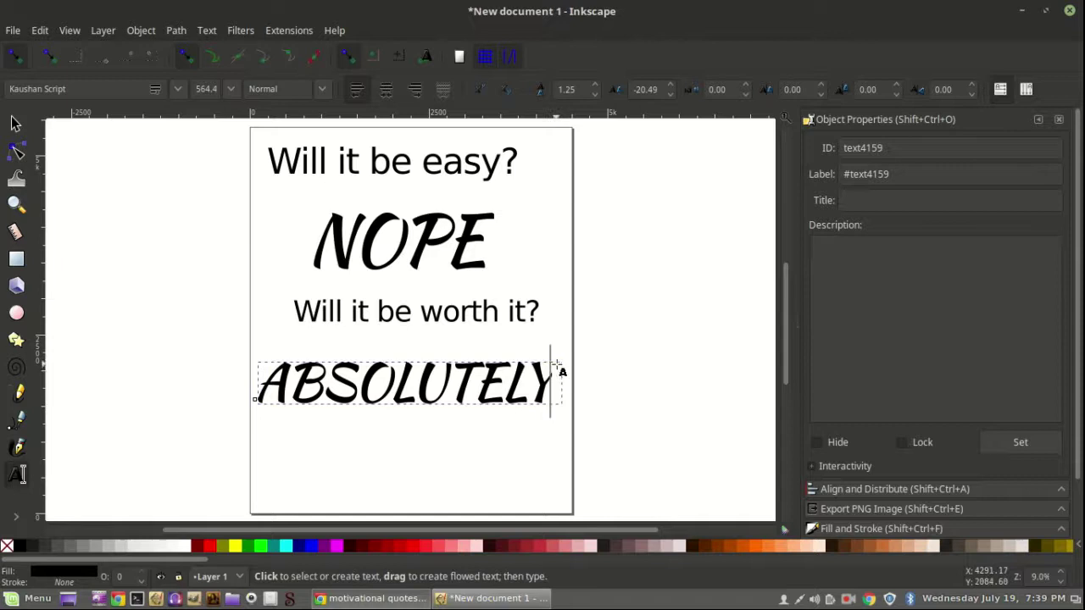
left_click(490, 233)
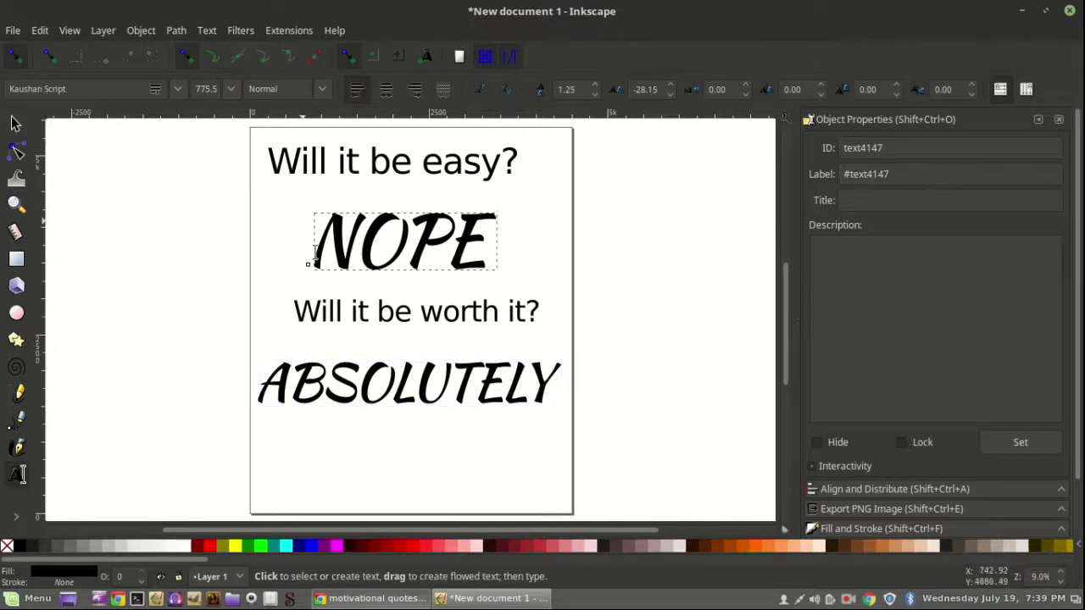
- Move ABSOLUTELY and "Will it be worth it?" further down the page to leave more space below NOPE
left_click(14, 124)
left_click_drag(406, 383, 407, 421)
left_click_drag(388, 316, 390, 336)
left_click(405, 265)
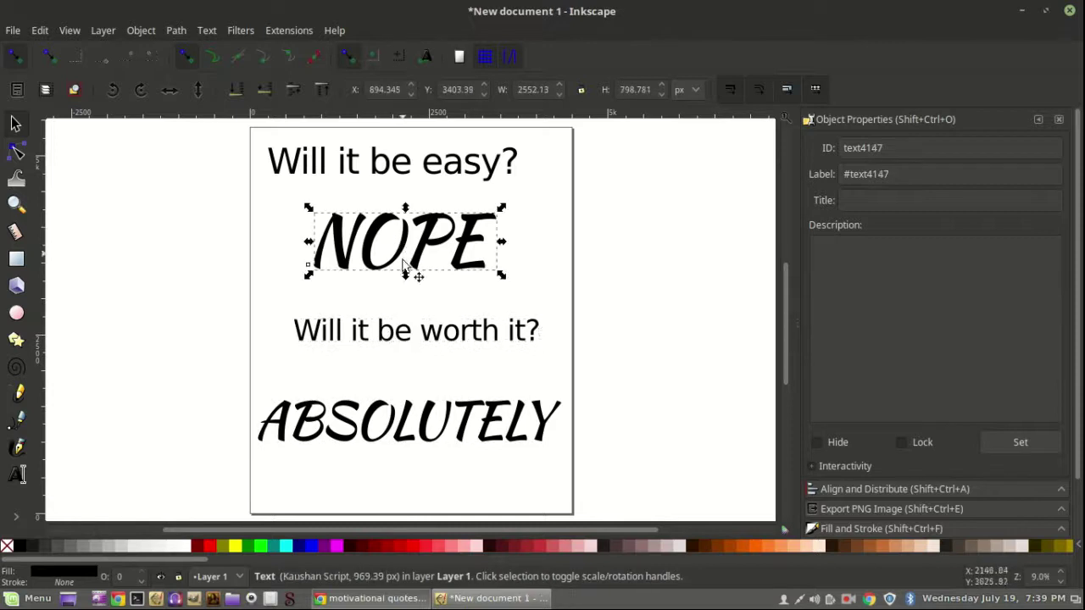
- Set the font size of ABSOLUTELY to 775
left_click(387, 431)
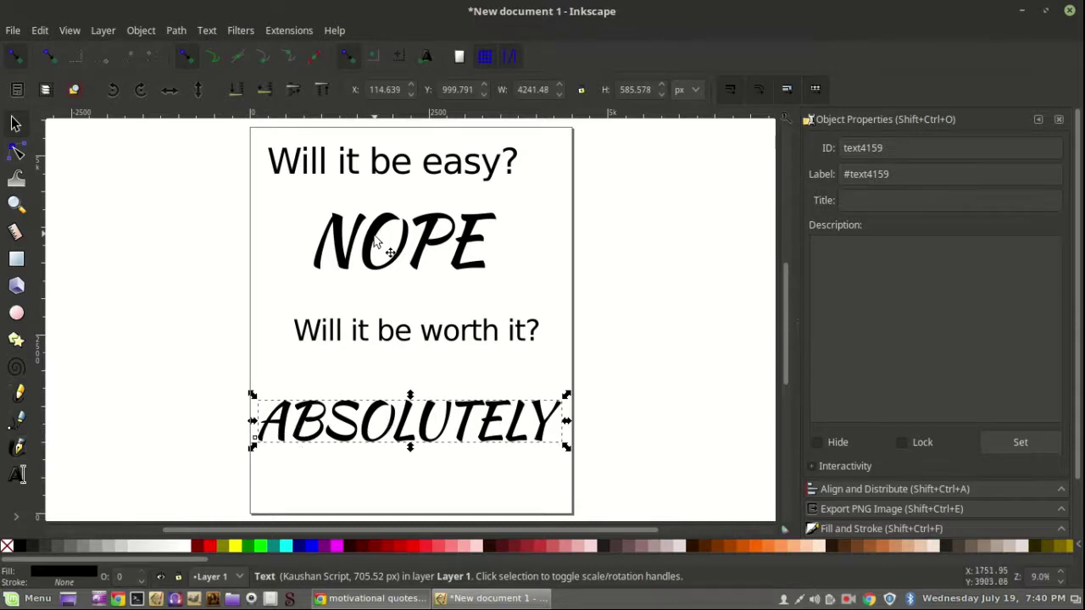
key("t")
double_click(204, 89)
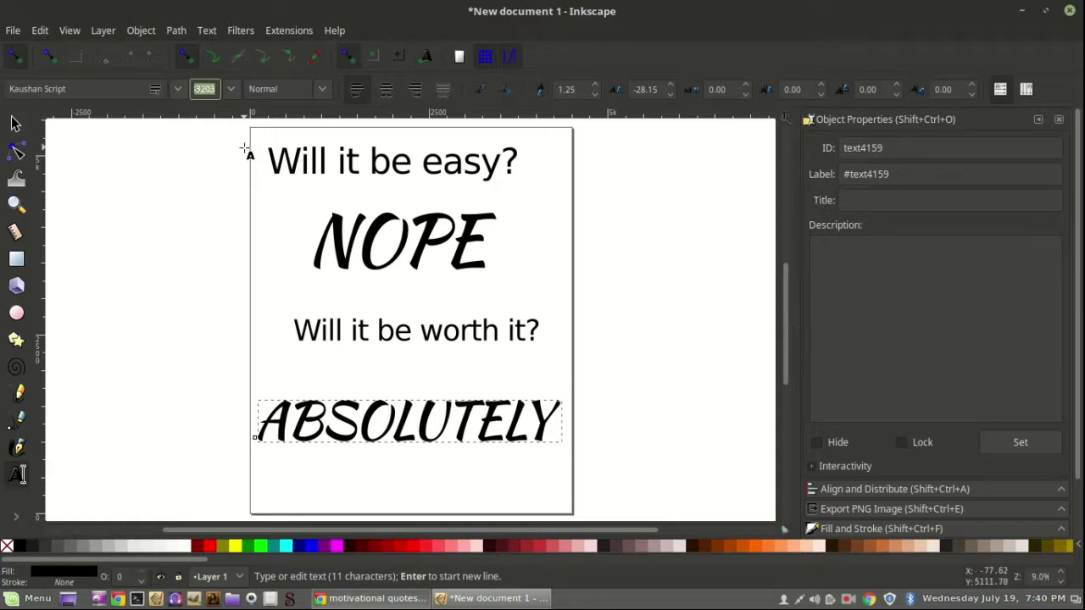
type("775")
key("Return")
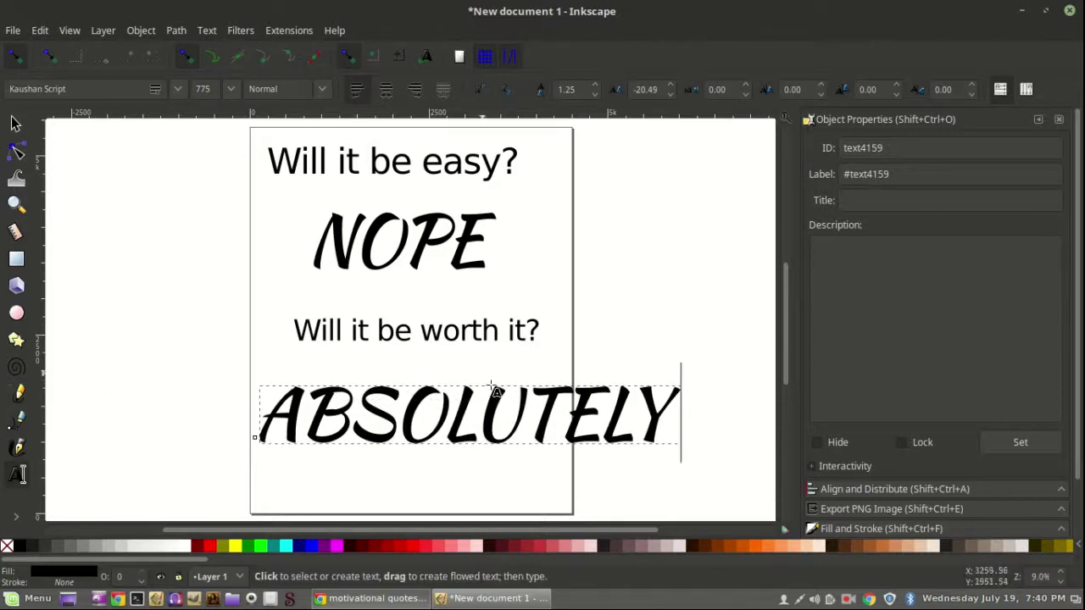
left_click(418, 226)
left_click(392, 415)
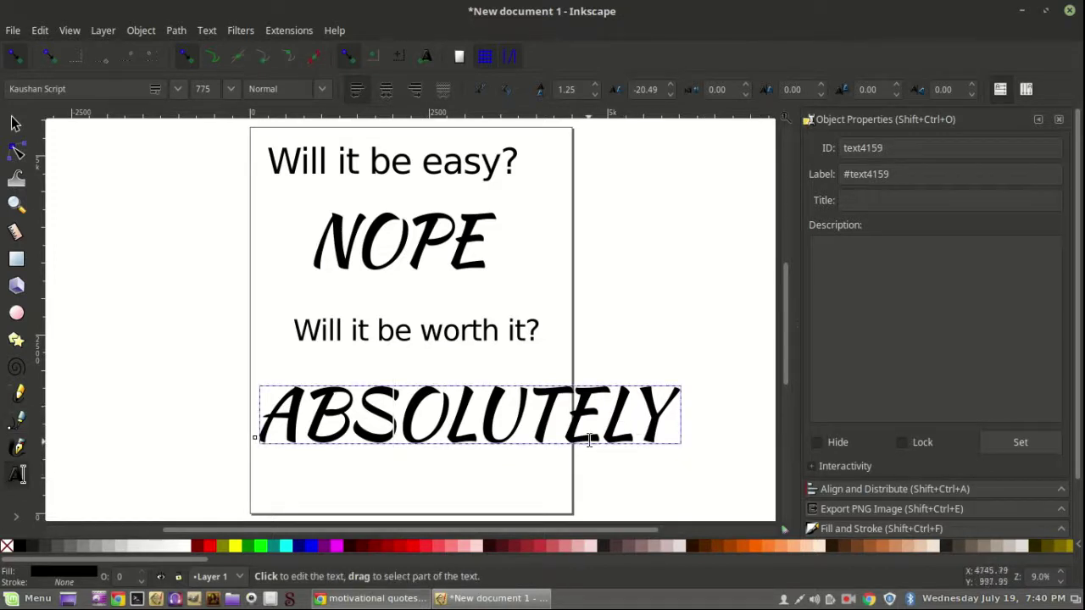
- Shrink ABSOLUTELY to about 4231 by 577 px and place it within the page width
left_click(15, 123)
left_click_drag(700, 451, 654, 443)
left_click_drag(569, 436, 520, 435)
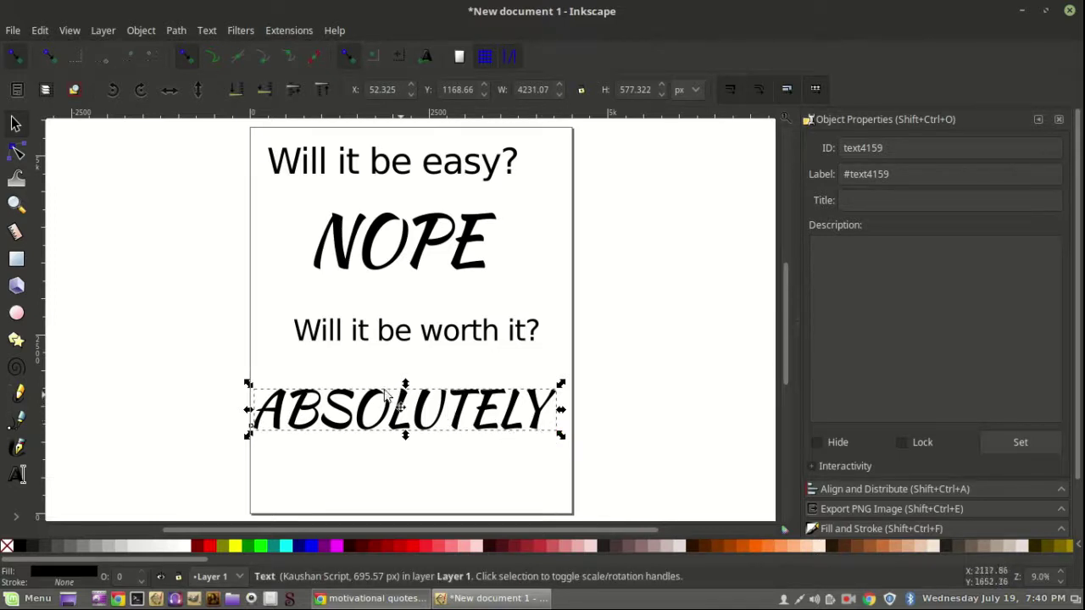
- Shrink ABSOLUTELY to about 2767 by 378 px, then try stretching it disproportionately and undo the stretch
left_click_drag(560, 441, 474, 342)
scroll(475, 342, "up", 3)
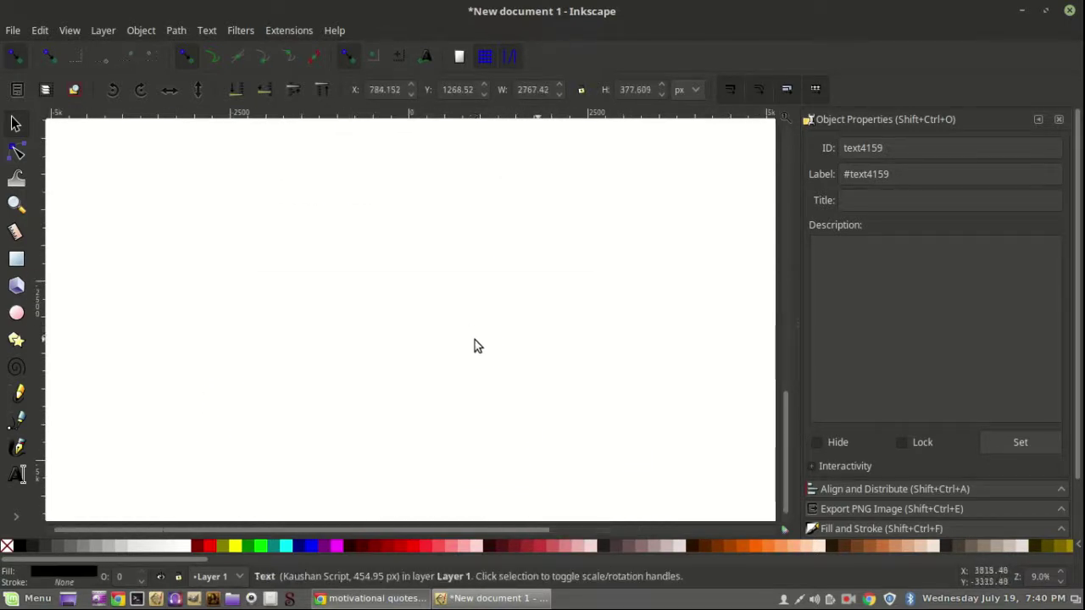
scroll(452, 350, "up", 1)
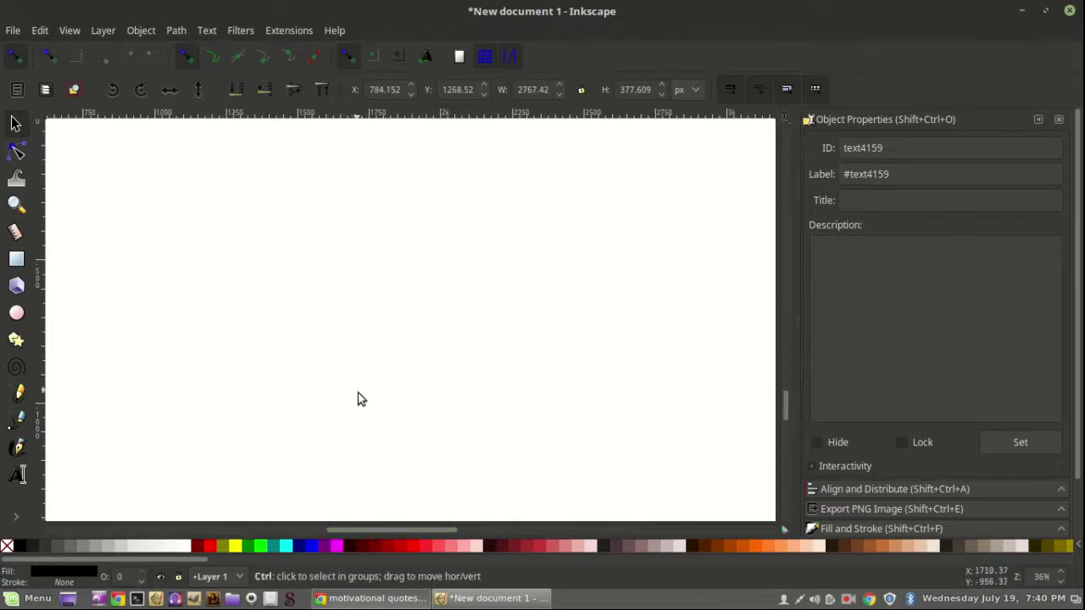
scroll(359, 397, "down", 6)
scroll(387, 355, "up", 3)
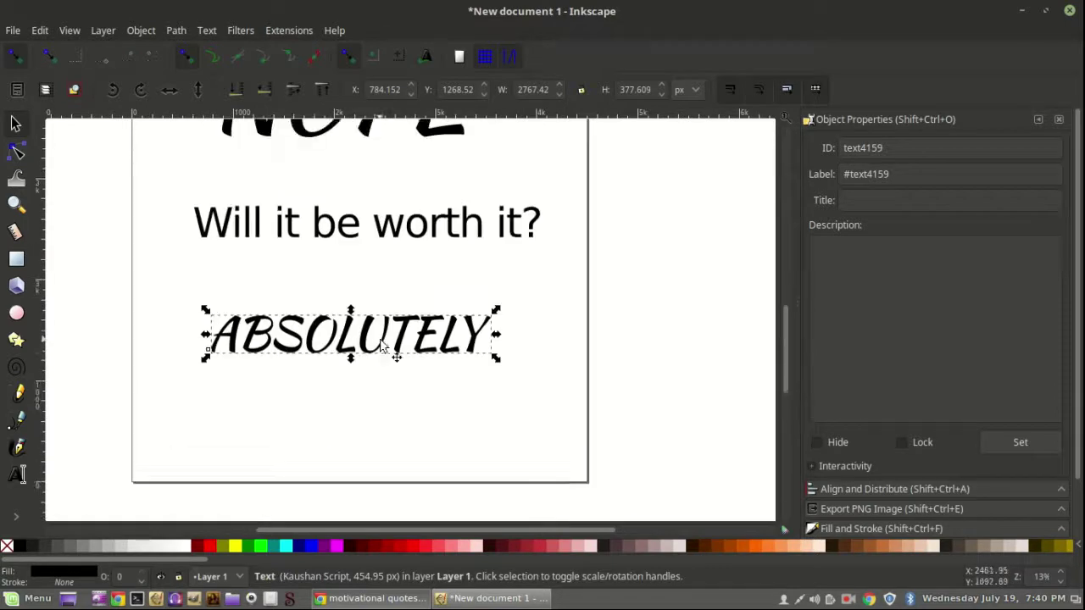
mouse_move(501, 429)
left_mouse_down()
mouse_move(508, 443)
mouse_move(479, 421)
mouse_move(485, 408)
mouse_move(503, 438)
mouse_move(455, 415)
mouse_move(487, 402)
mouse_move(519, 427)
left_mouse_up()
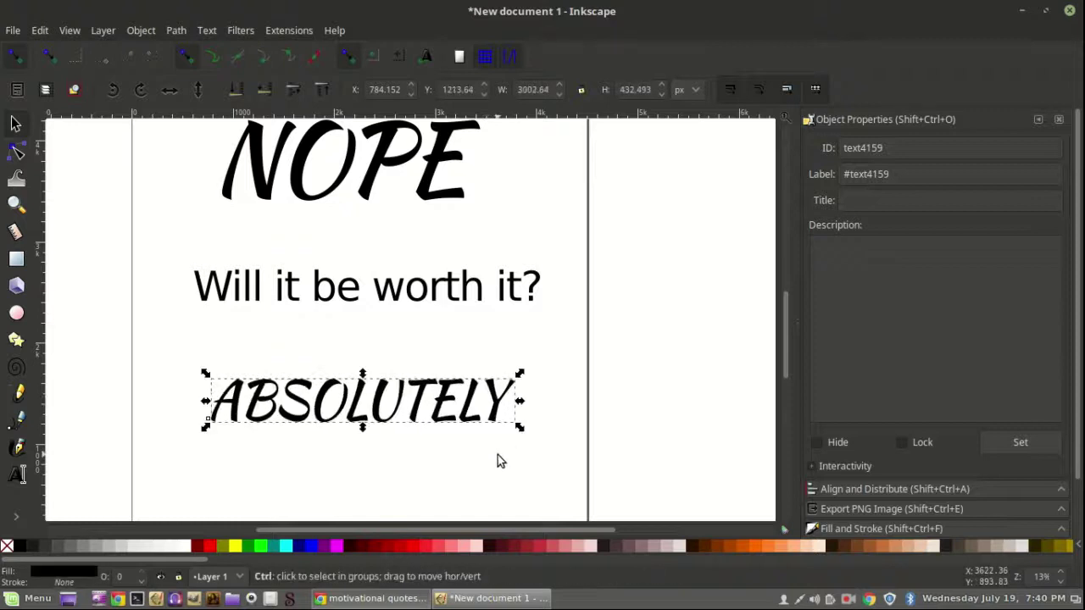
key("ctrl+z")
- Scale ABSOLUTELY proportionally to about 4155 by 567 px
left_click_drag(496, 427, 549, 498)
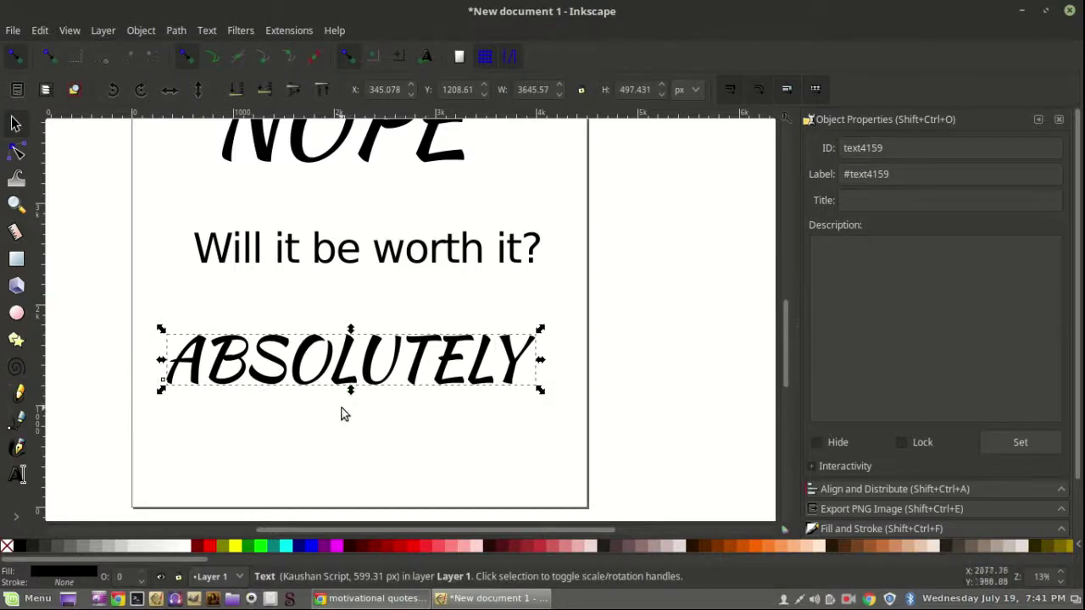
left_click_drag(540, 394, 526, 448)
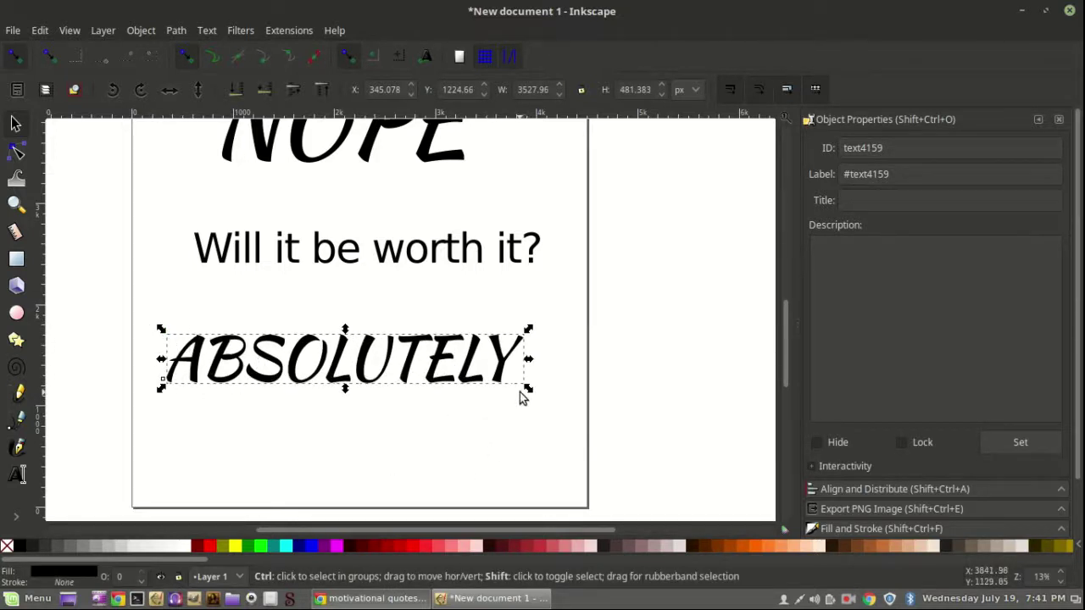
left_click_drag(528, 387, 567, 416)
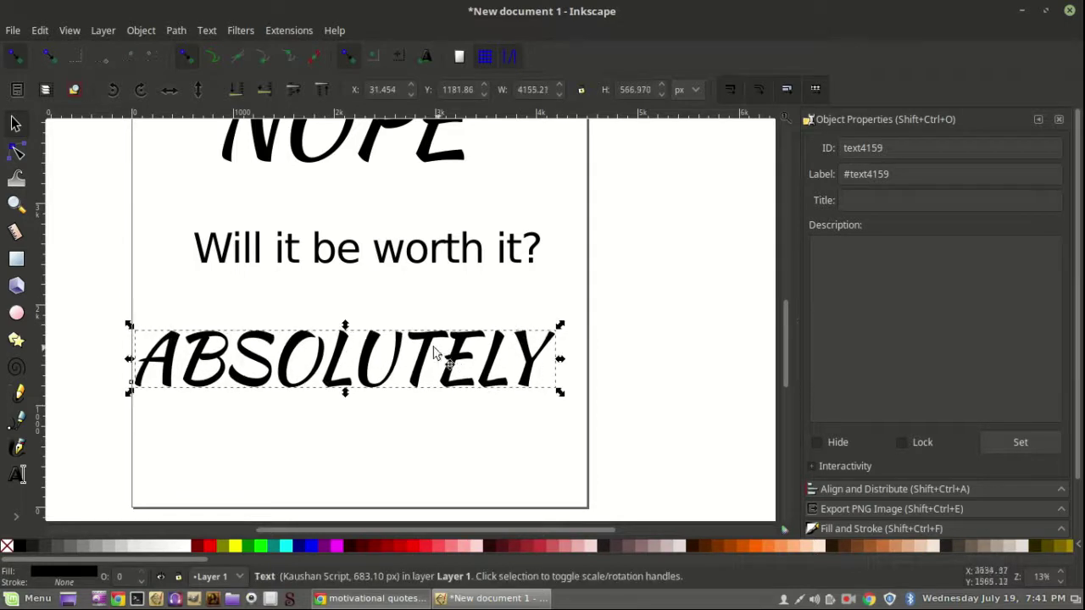
- Enlarge ABSOLUTELY to about 4401 by 601 px and nudge it right so it fits between the page's side edges
left_click_drag(358, 377, 386, 373)
mouse_move(570, 401)
left_mouse_down()
mouse_move(588, 429)
mouse_move(580, 395)
mouse_move(594, 412)
mouse_move(589, 404)
left_mouse_up()
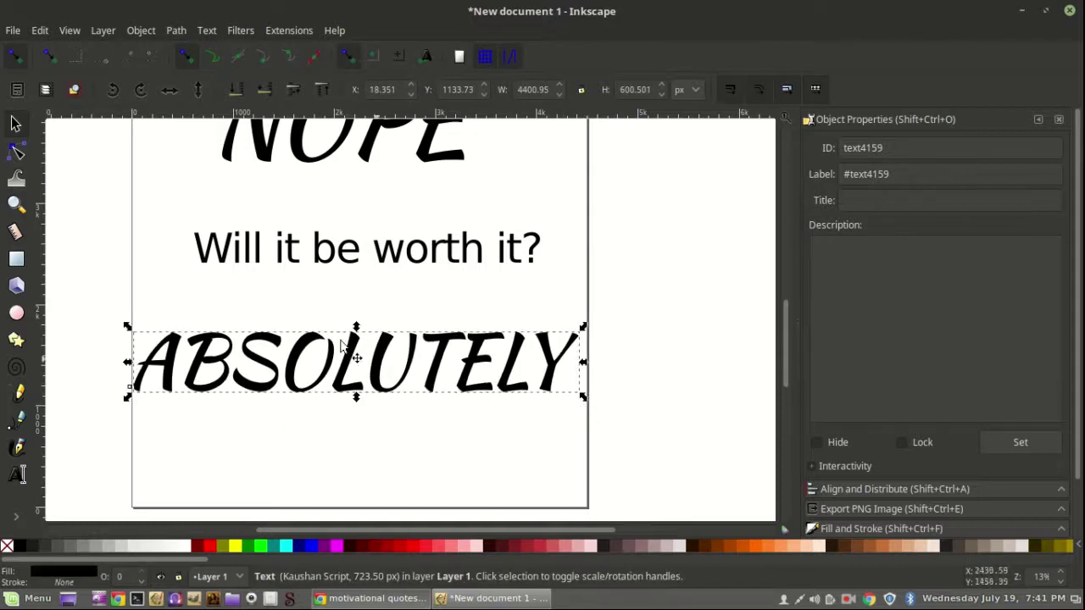
key("Right")
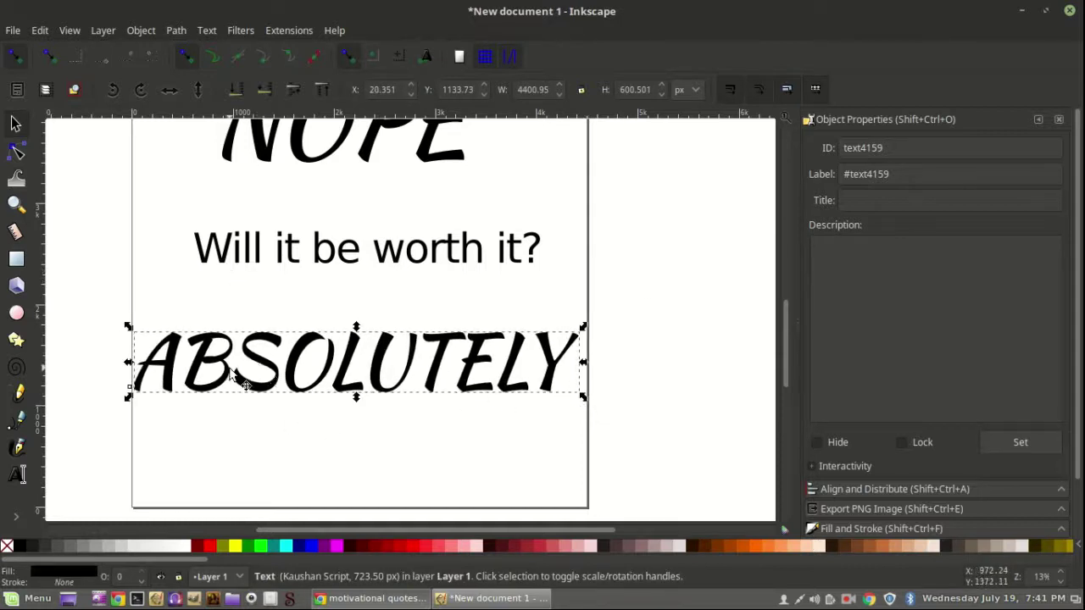
key("Right")
key("Right")
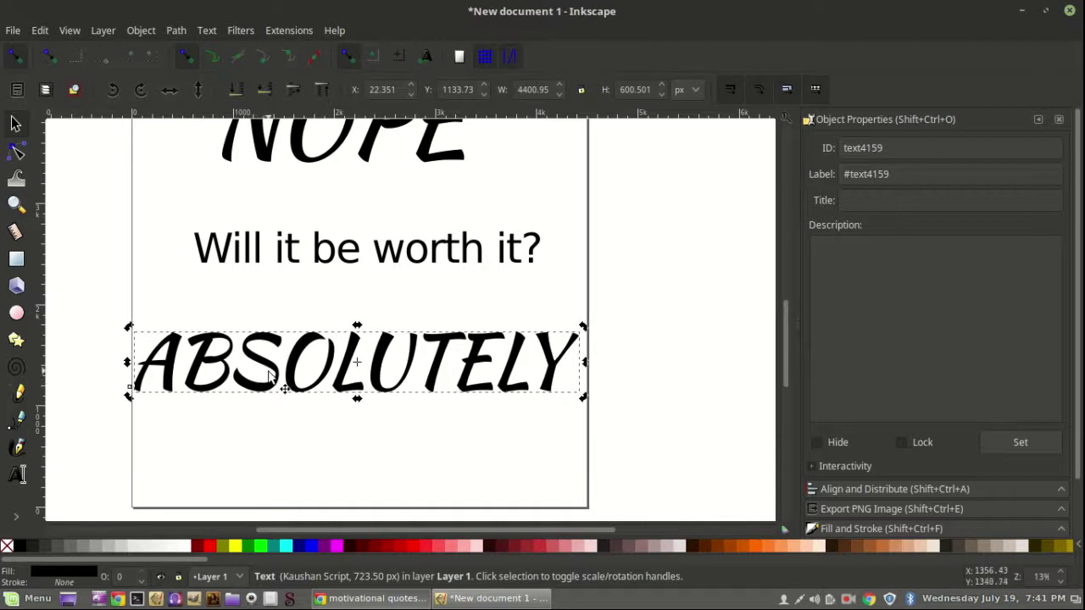
key("Right")
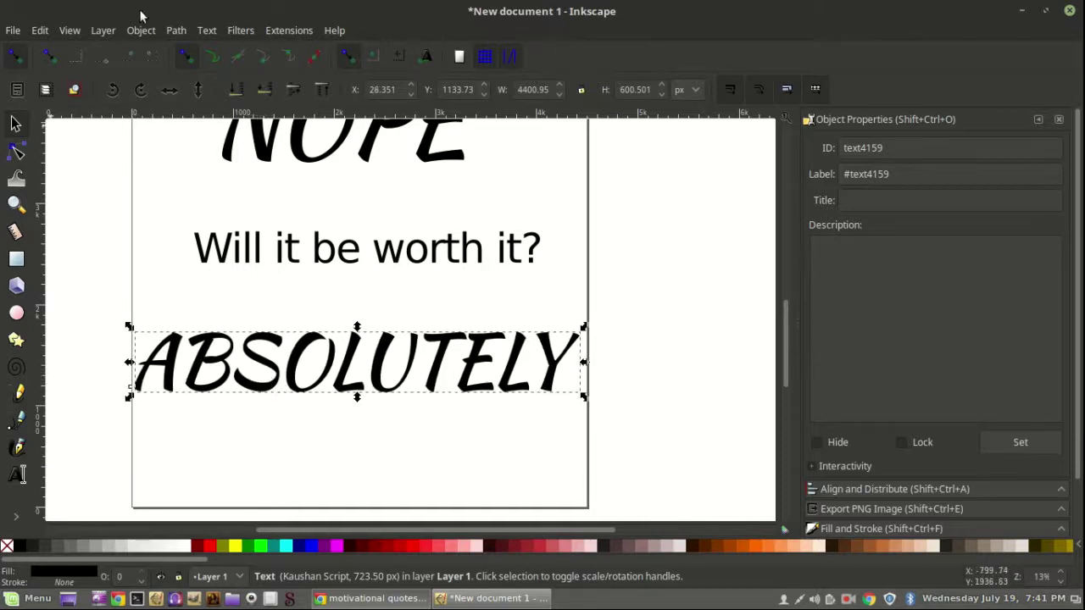
- Set the font size of ABSOLUTELY to 580
left_click(17, 474)
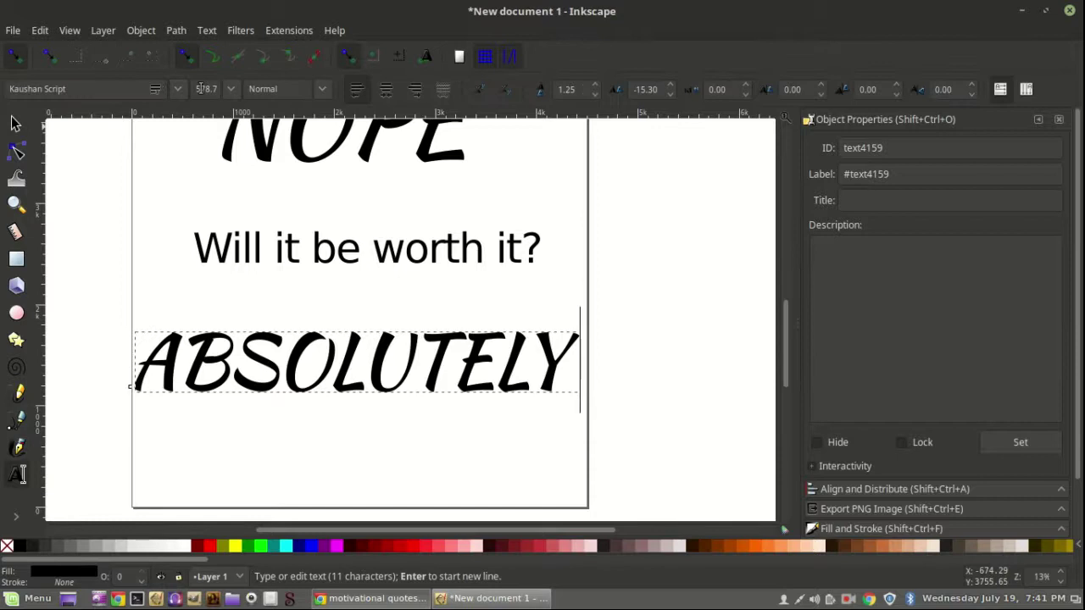
double_click(206, 88)
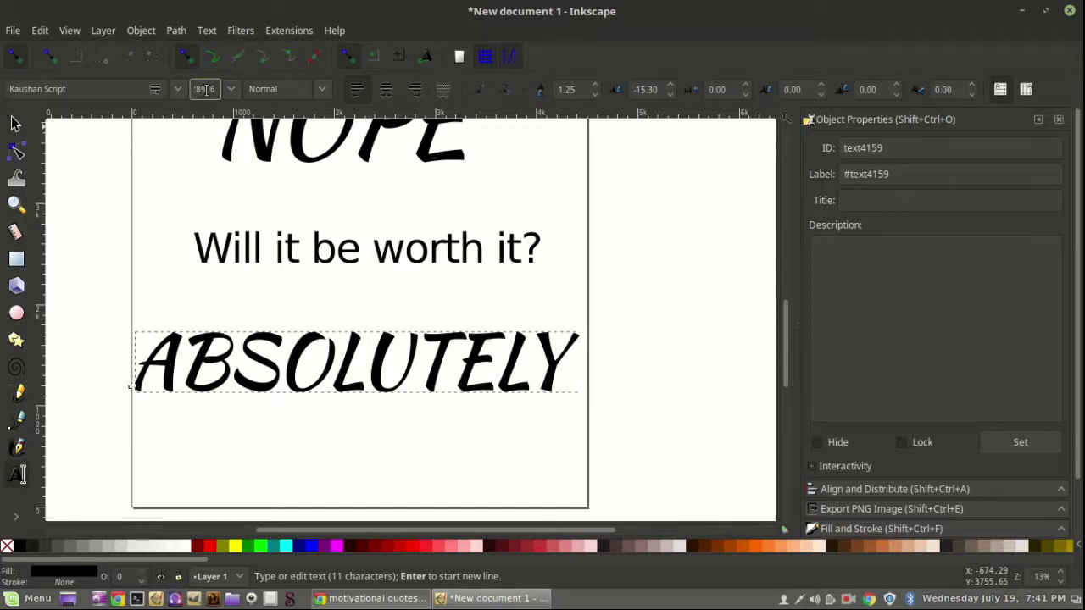
type("578.5")
key("Return")
type("580")
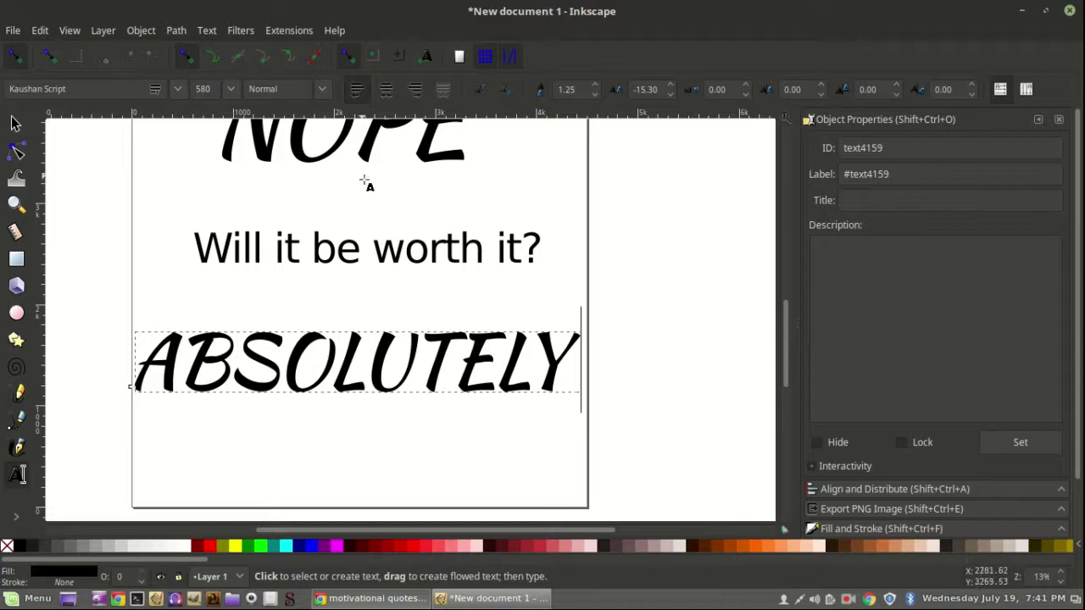
- Set the font size of NOPE to 580 to match ABSOLUTELY
scroll(359, 327, "up", 5)
left_click(324, 281)
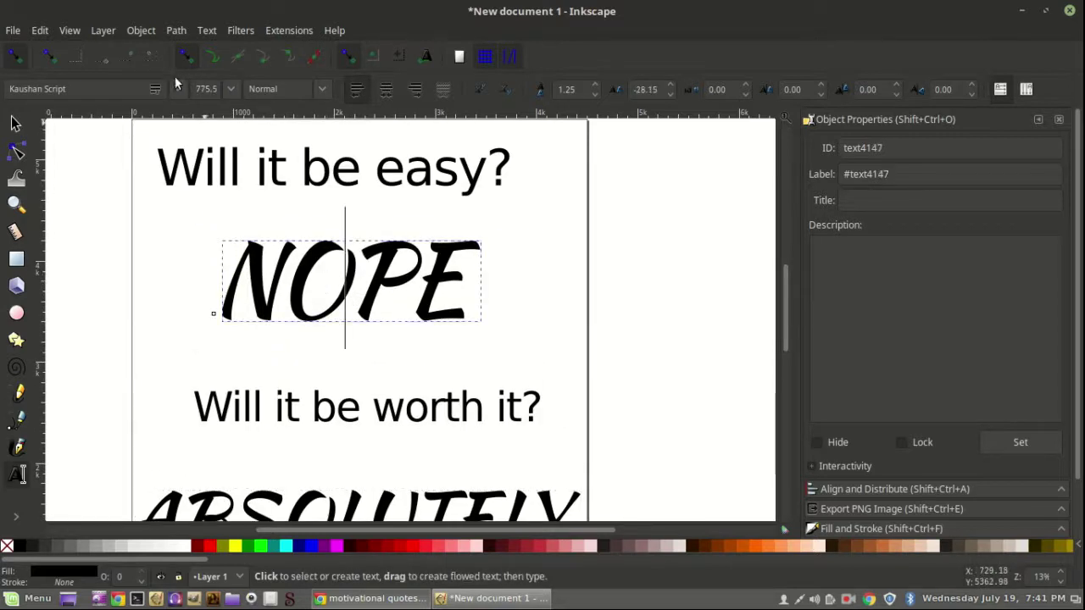
left_click(207, 89)
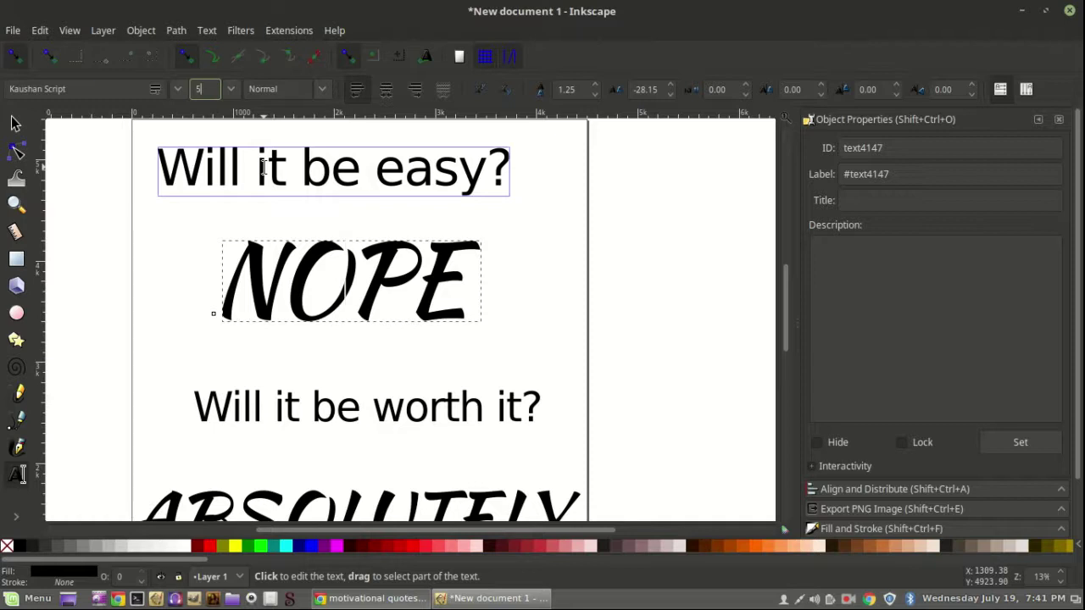
key("Return")
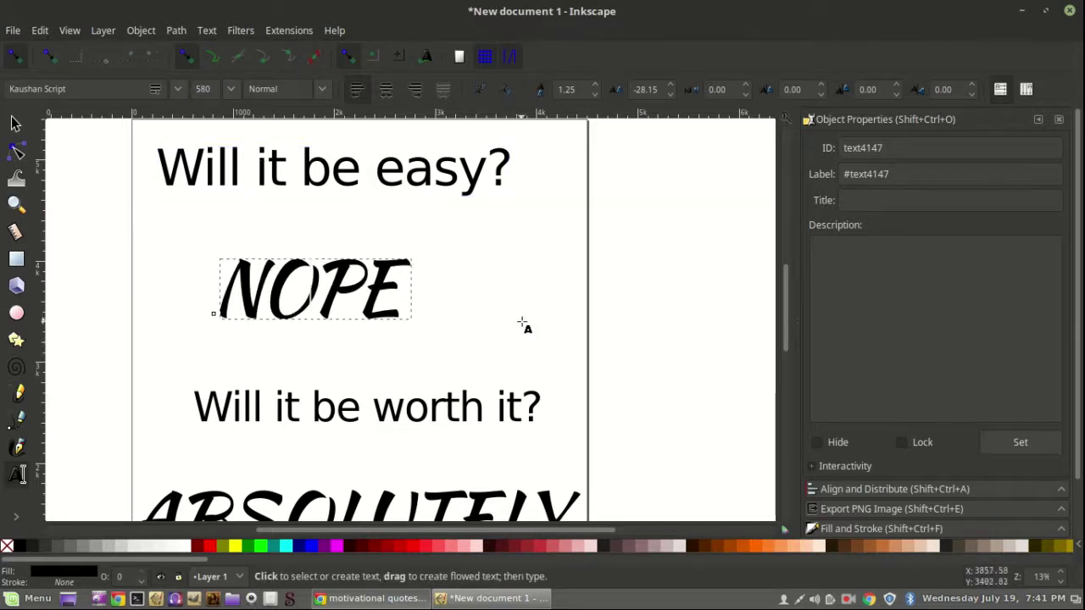
scroll(443, 337, "down", 2)
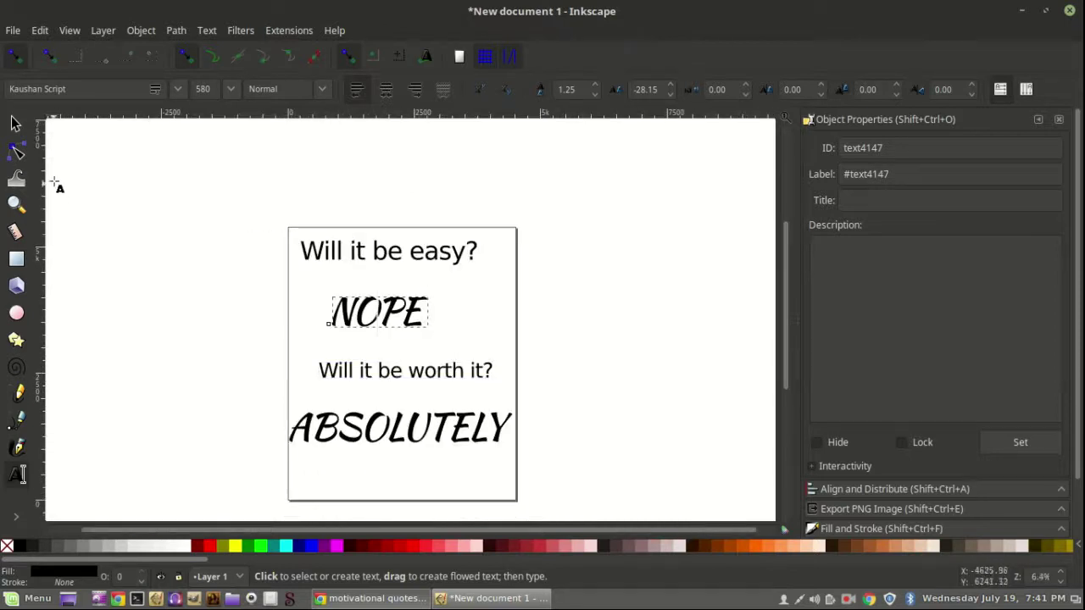
- Shrink "Will it be easy?" and move it slightly down and toward the page's horizontal centre, above NOPE
left_click(15, 125)
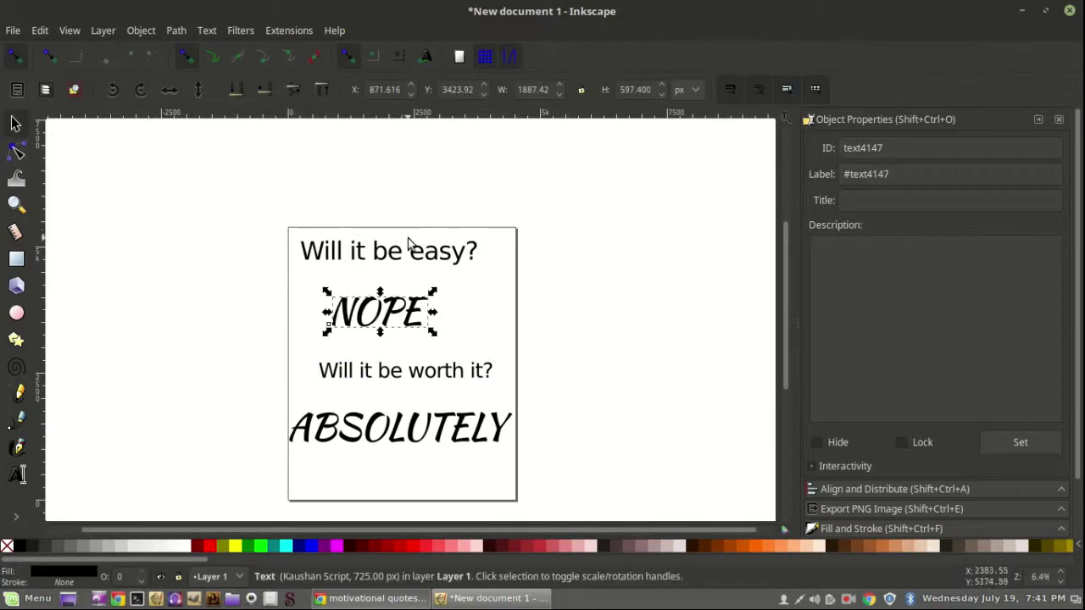
left_click(448, 267)
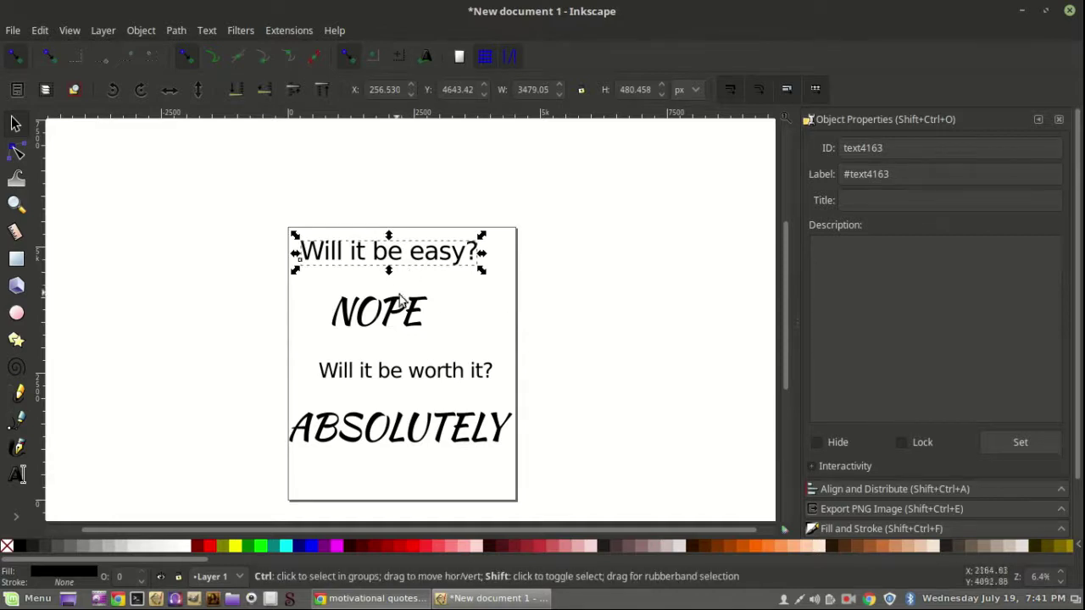
left_click_drag(479, 273, 467, 271)
left_click_drag(397, 257, 482, 306)
left_click_drag(395, 262, 389, 263)
- Move NOPE, "Will it be worth it?" and ABSOLUTELY up so the four lines sit closer together
left_click_drag(393, 327, 411, 315)
left_click_drag(382, 370, 390, 343)
left_click_drag(395, 438, 395, 398)
- Set the font size of "Will it be worth it?" to 350
left_click(393, 343)
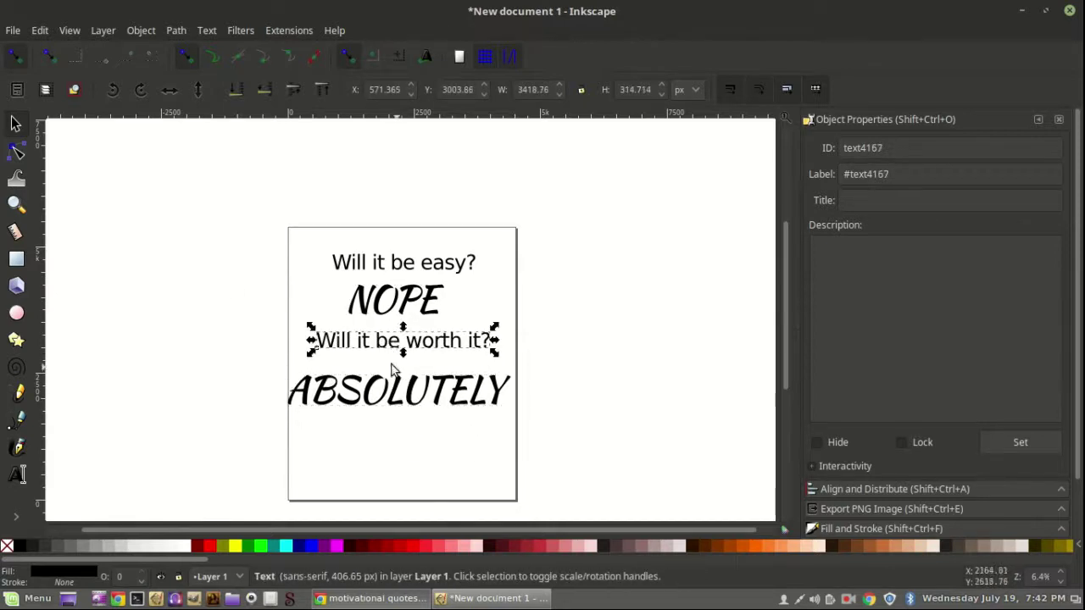
left_click(17, 475)
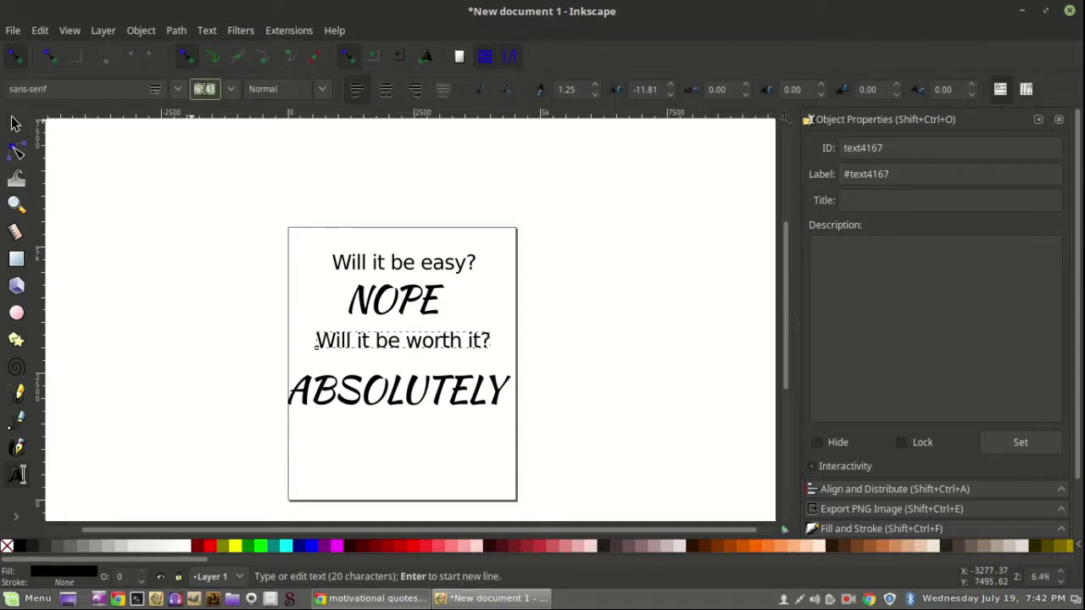
type("350")
key("Return")
- Set "Will it be easy?" to font size 350 in the Great Vibes font
left_click(393, 264)
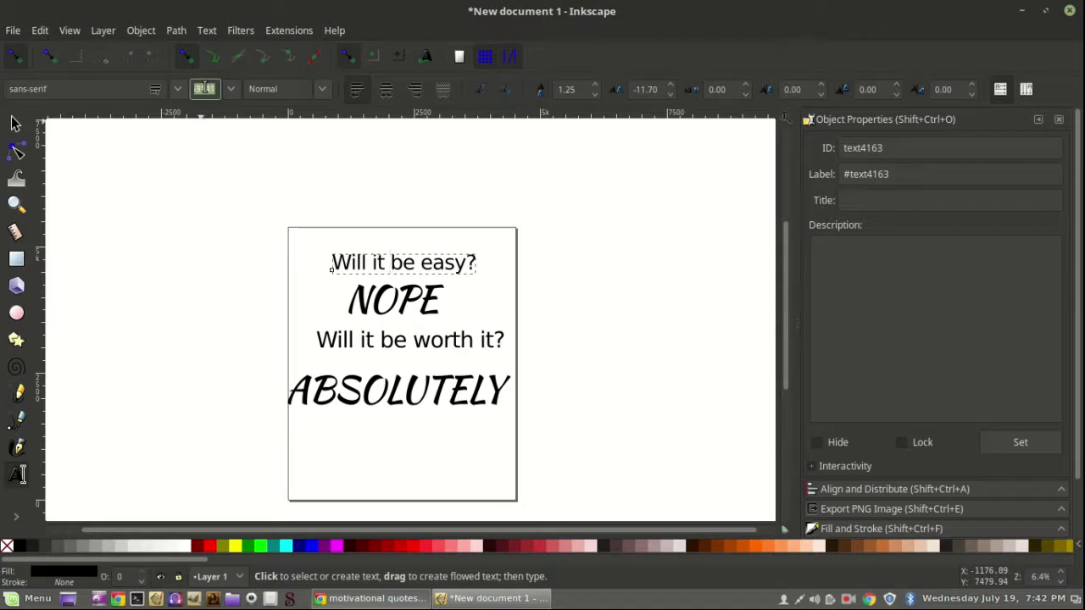
key("Return")
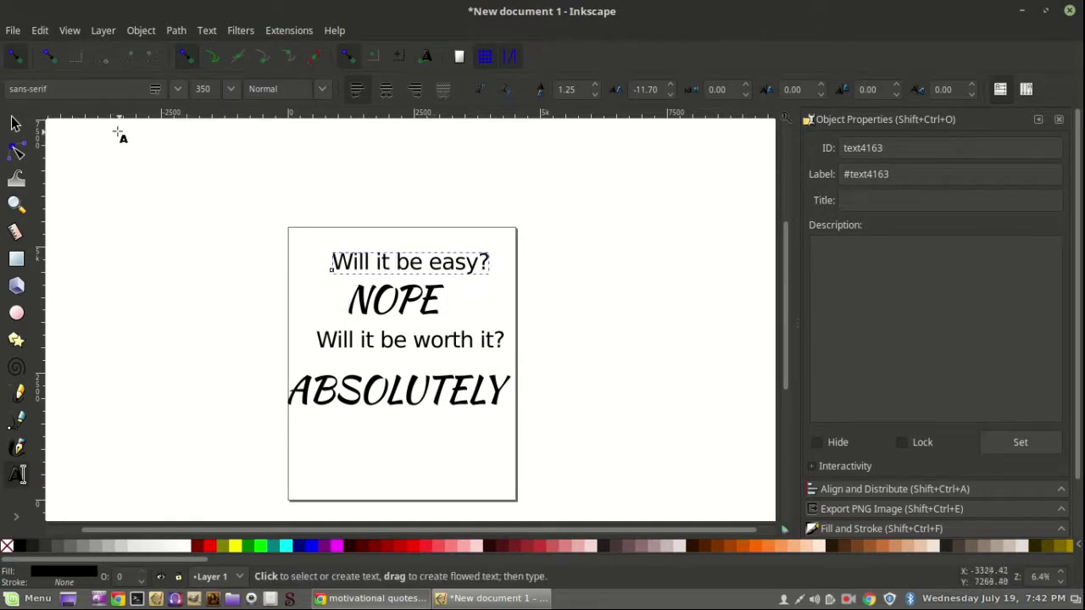
left_click(86, 93)
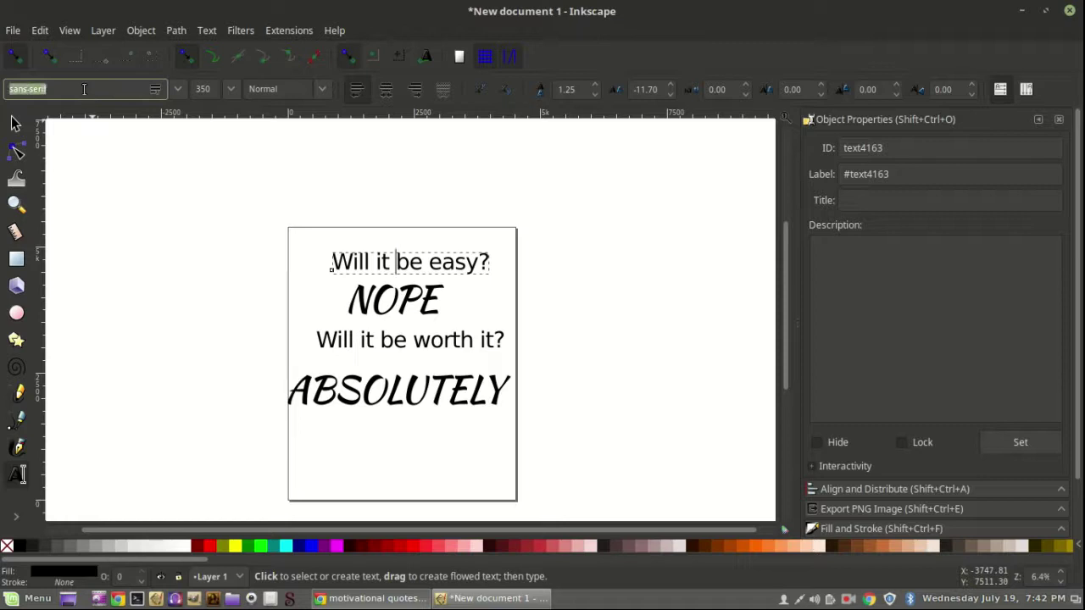
type("gre")
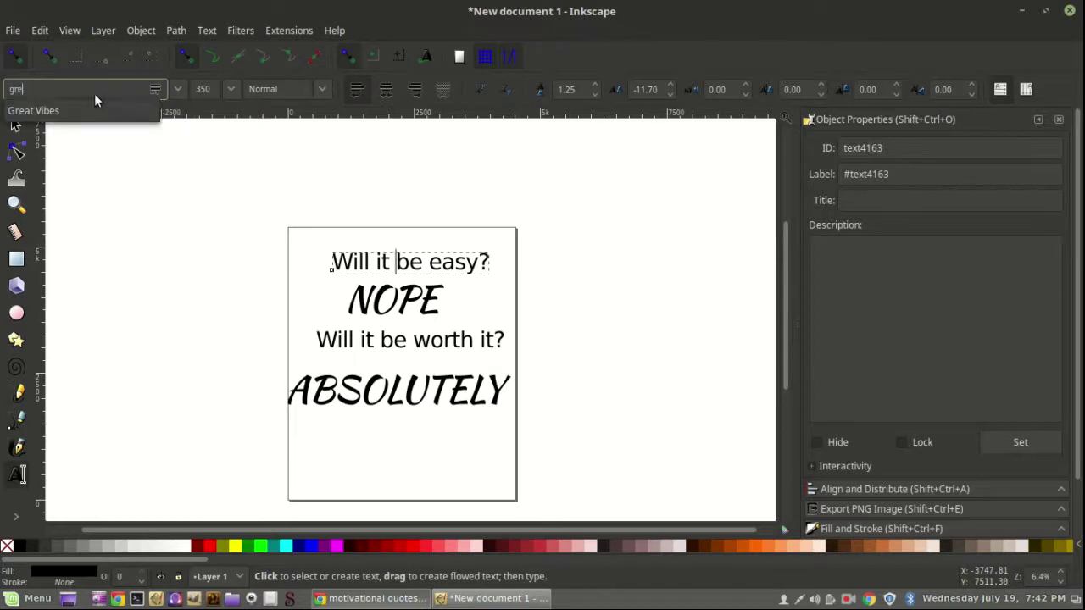
left_click(88, 108)
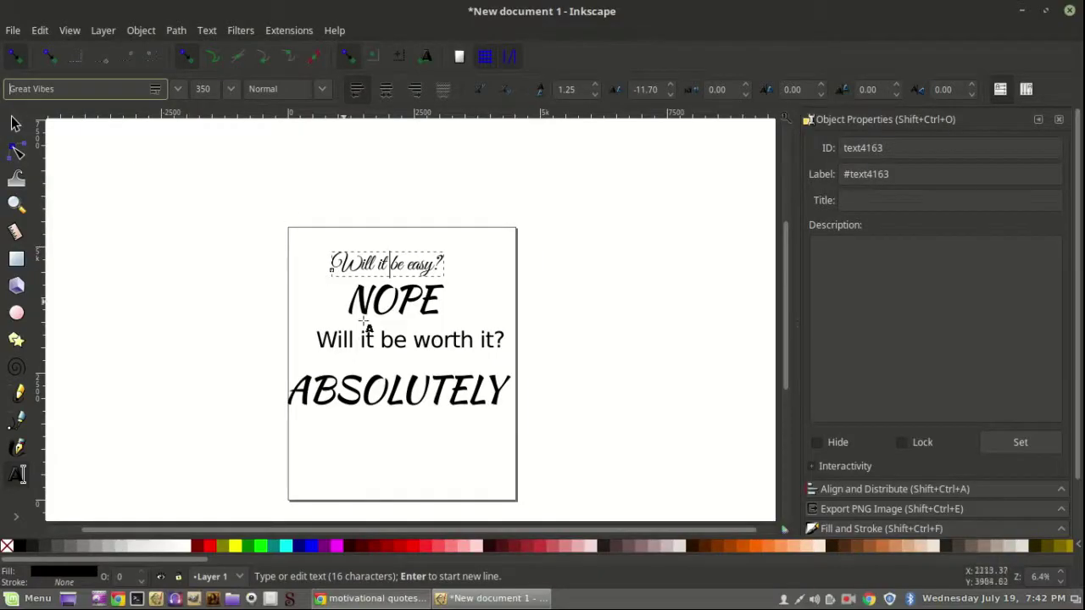
- Change the font of "Will it be worth it?" to Great Vibes
left_click(406, 340)
double_click(56, 89)
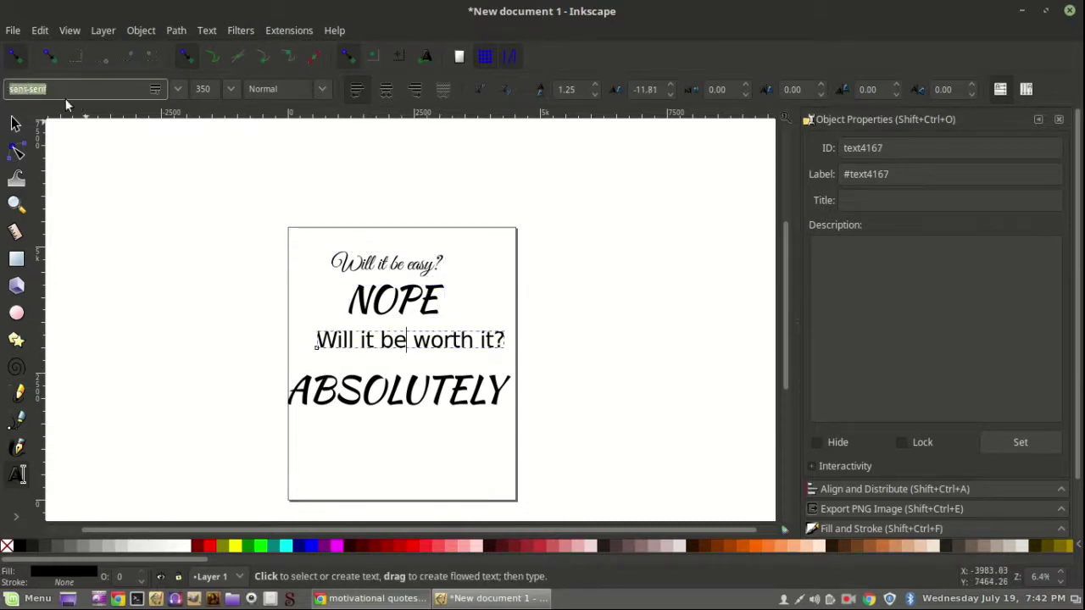
type("gre")
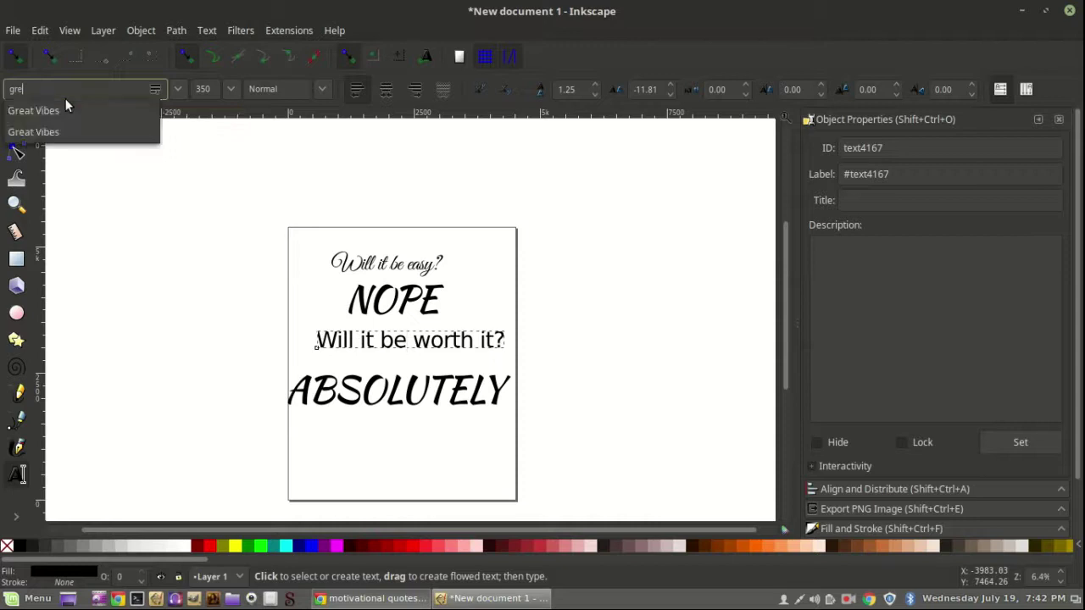
left_click(64, 130)
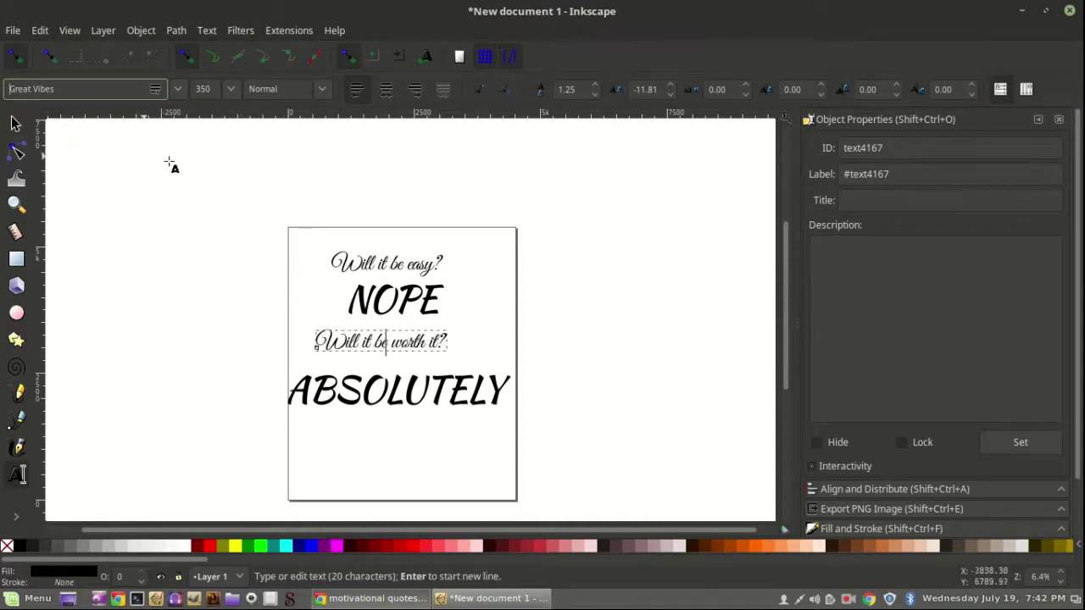
- Set the font size of both "Will it be worth it?" and "Will it be easy?" to 500
double_click(203, 88)
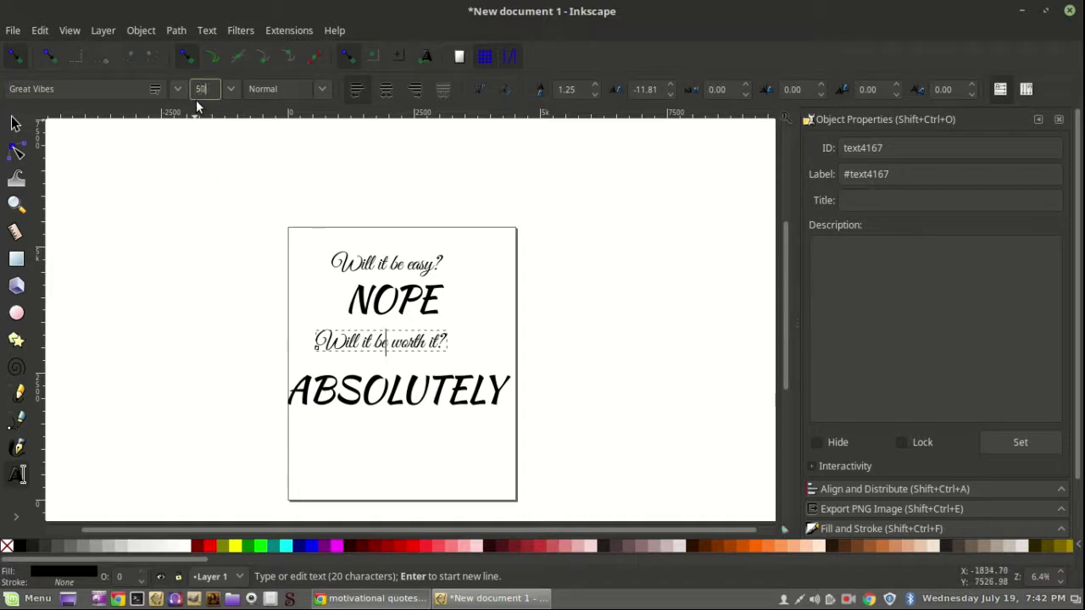
key("Return")
left_click(352, 259)
type("500")
key("Return")
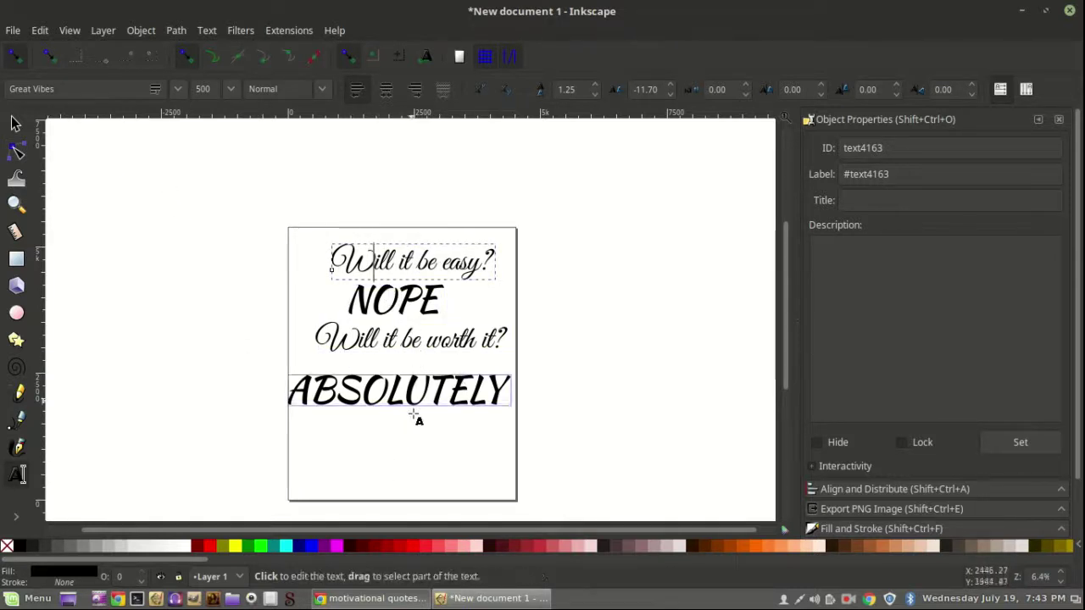
- Move ABSOLUTELY, "Will it be worth it?", NOPE and "Will it be easy?" down the page, keeping the four lines closely stacked
left_click(15, 124)
left_click_drag(400, 410, 400, 436)
left_click_drag(406, 341, 394, 417)
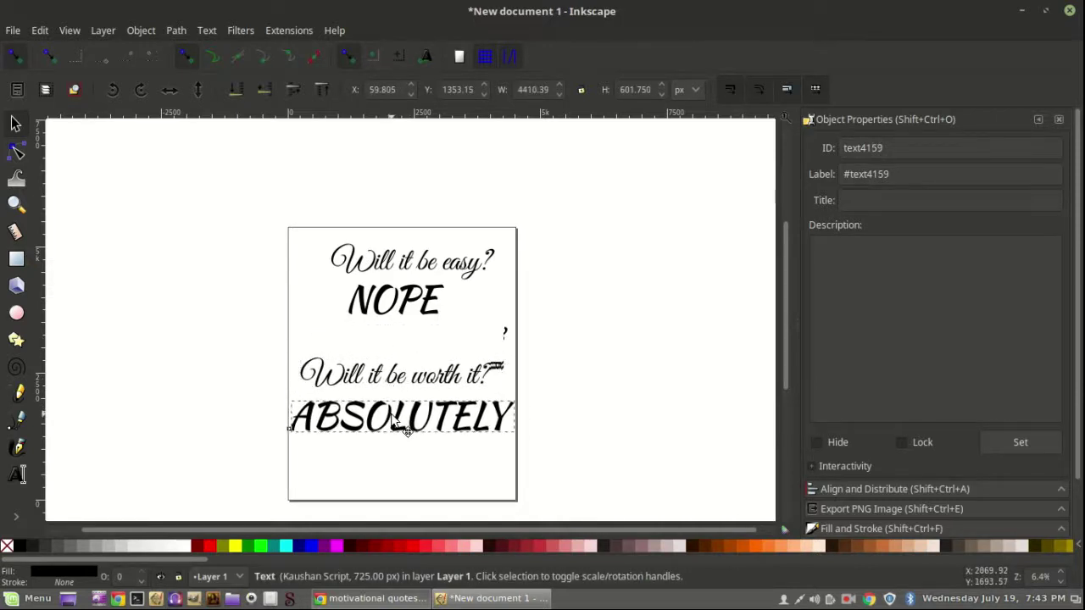
left_click_drag(393, 419, 393, 419)
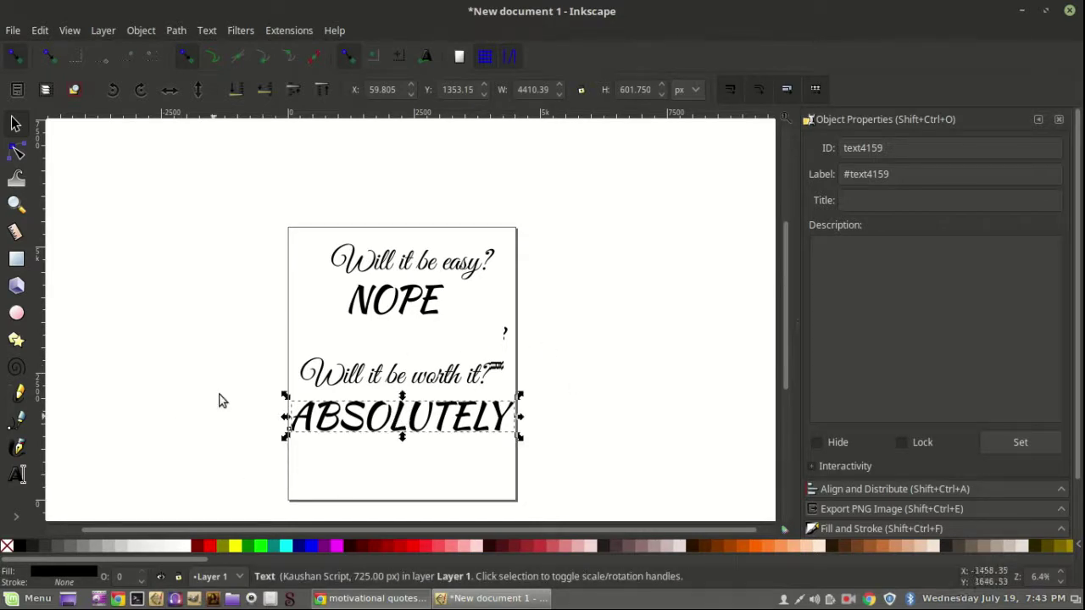
left_click_drag(399, 311, 394, 346)
left_click_drag(398, 275, 398, 303)
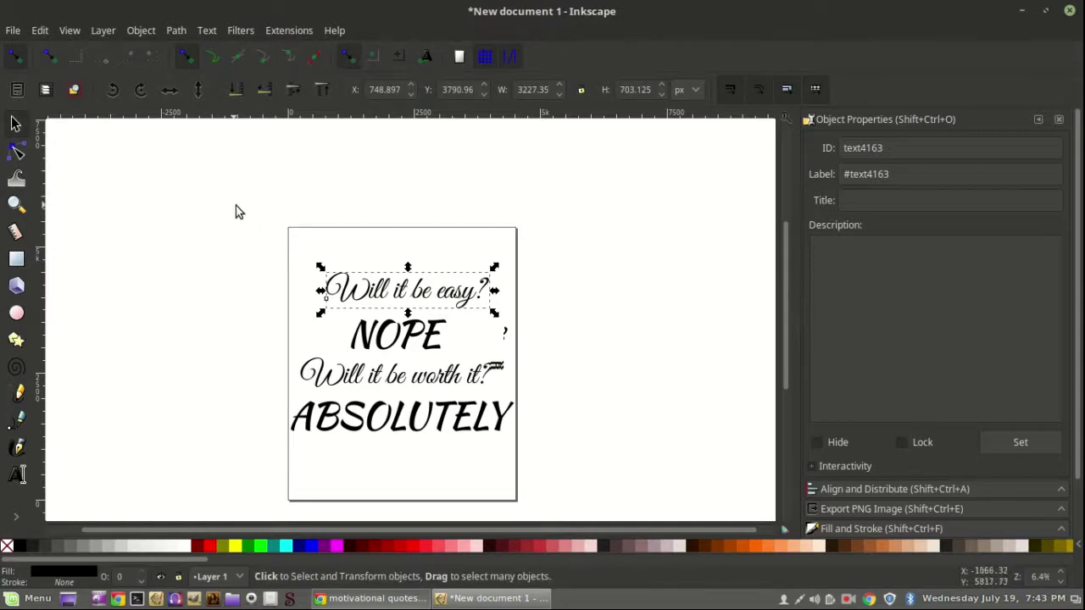
- Centre all four text lines on the vertical axis relative to the page
left_click_drag(264, 237, 557, 489)
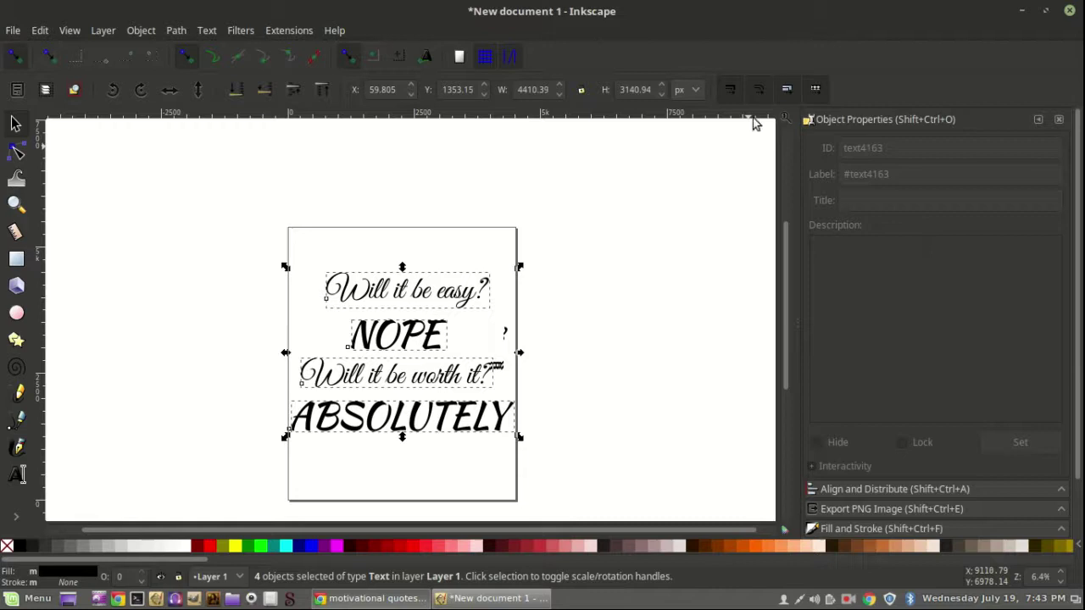
left_click(138, 30)
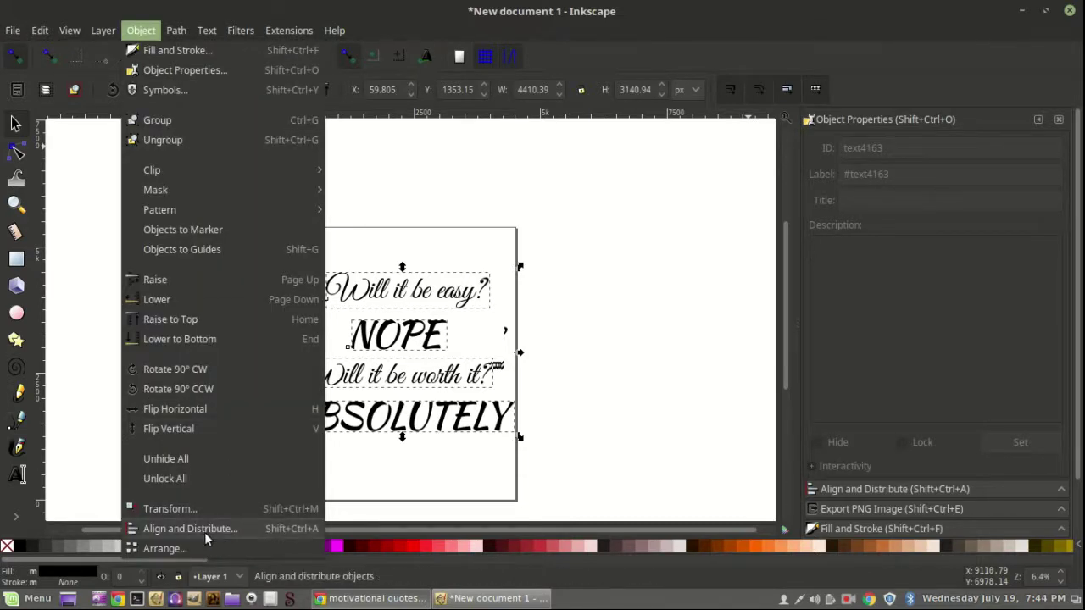
left_click(159, 531)
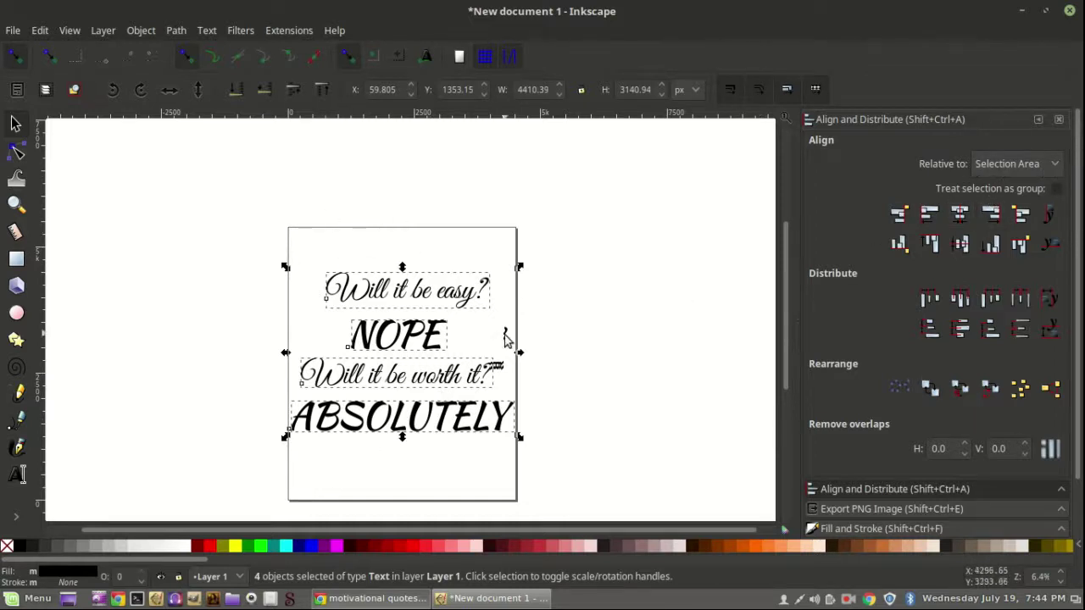
left_click(1026, 163)
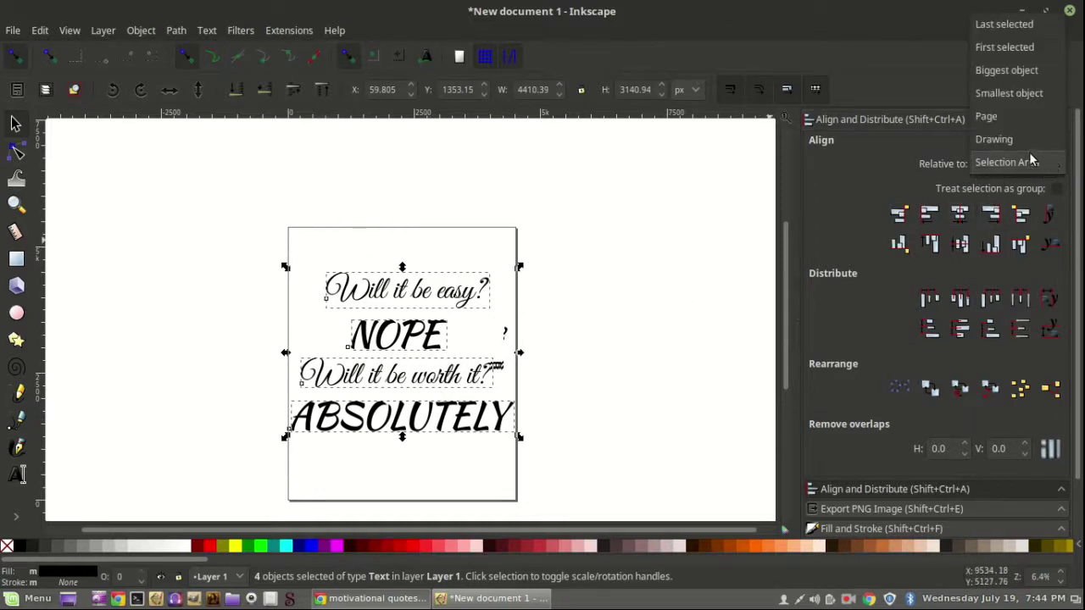
left_click(1006, 113)
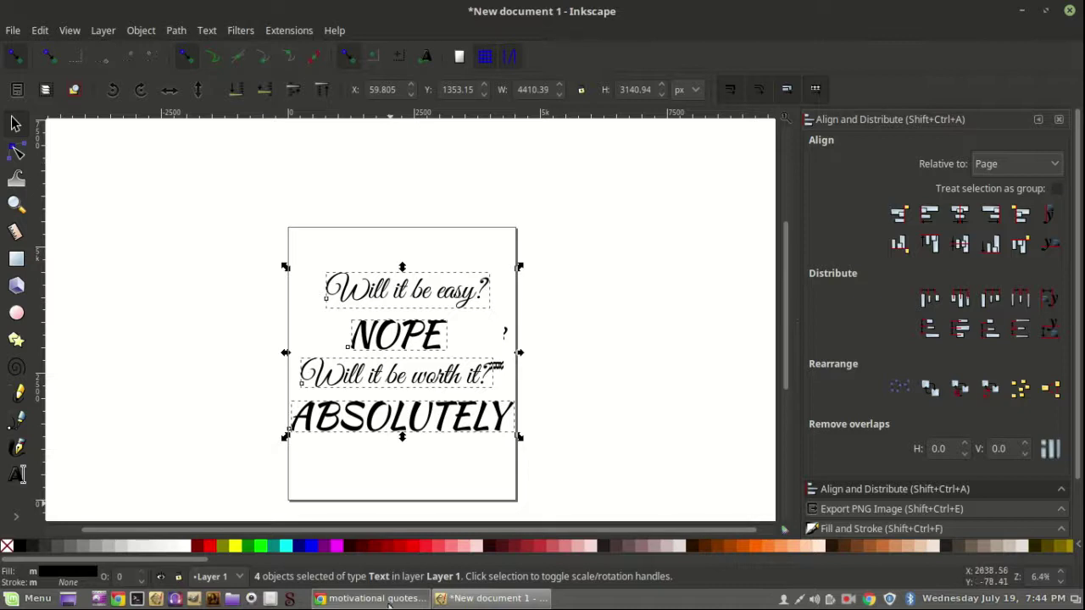
left_click(960, 214)
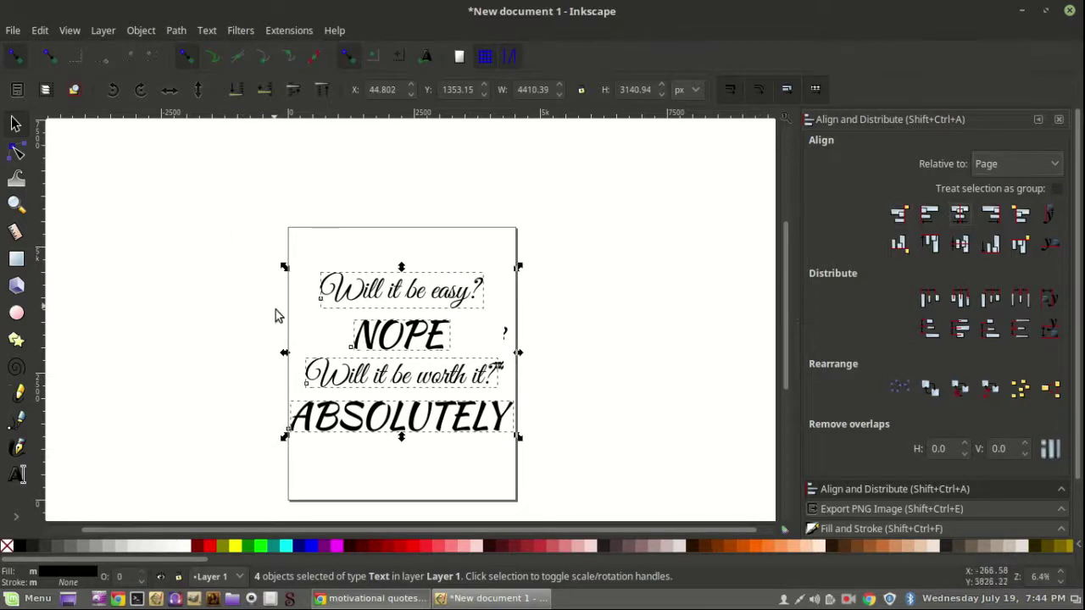
- Shift the upper three lines past the page's left edge and centre them horizontally on the page again
left_click_drag(279, 250, 551, 510)
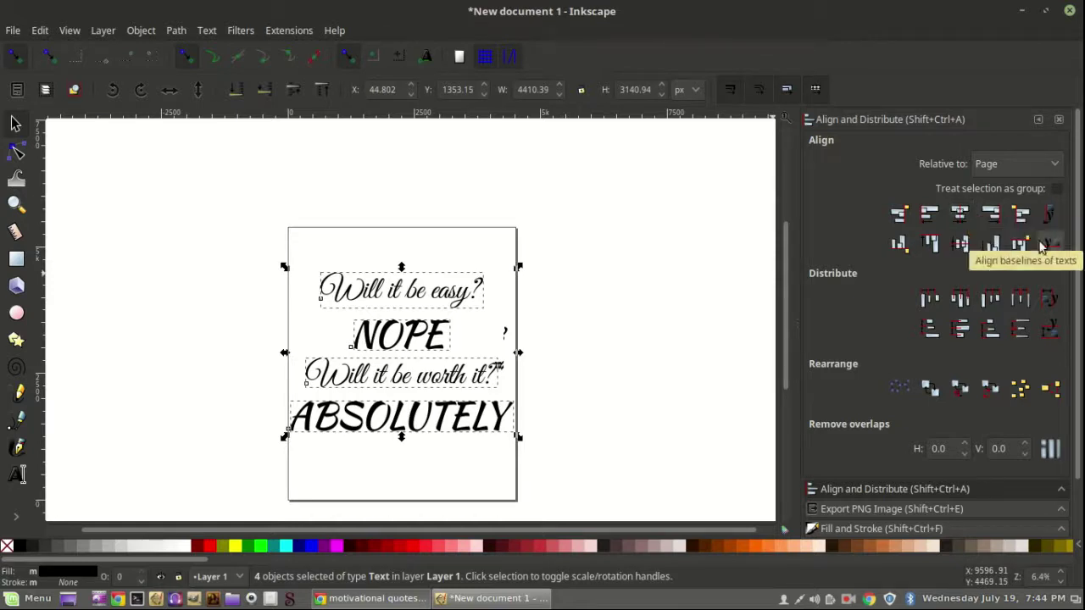
left_click(347, 217)
left_click_drag(263, 222, 532, 393)
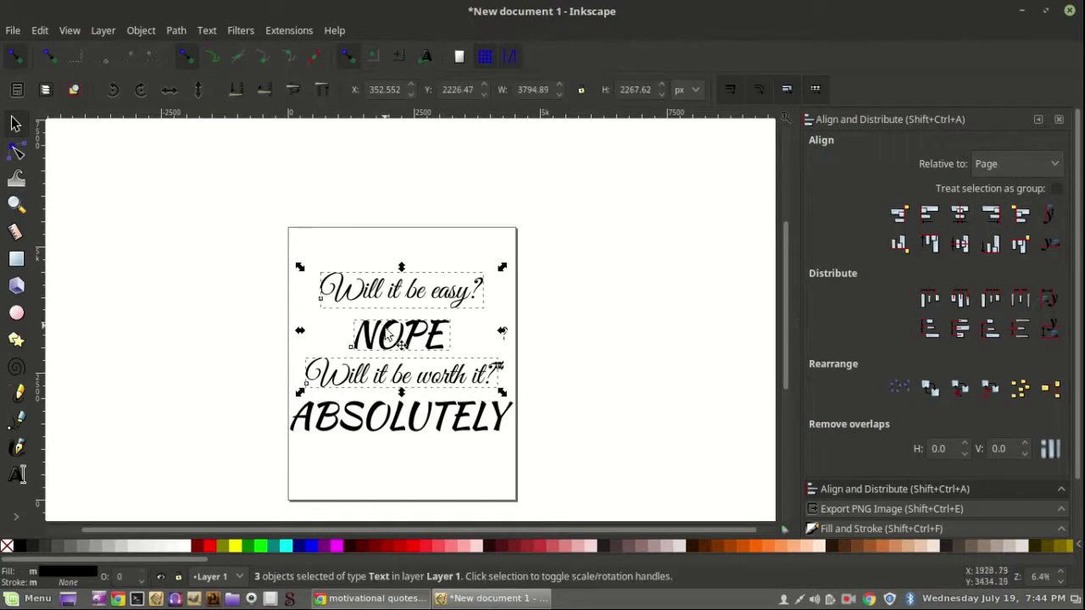
left_click_drag(387, 335, 274, 327)
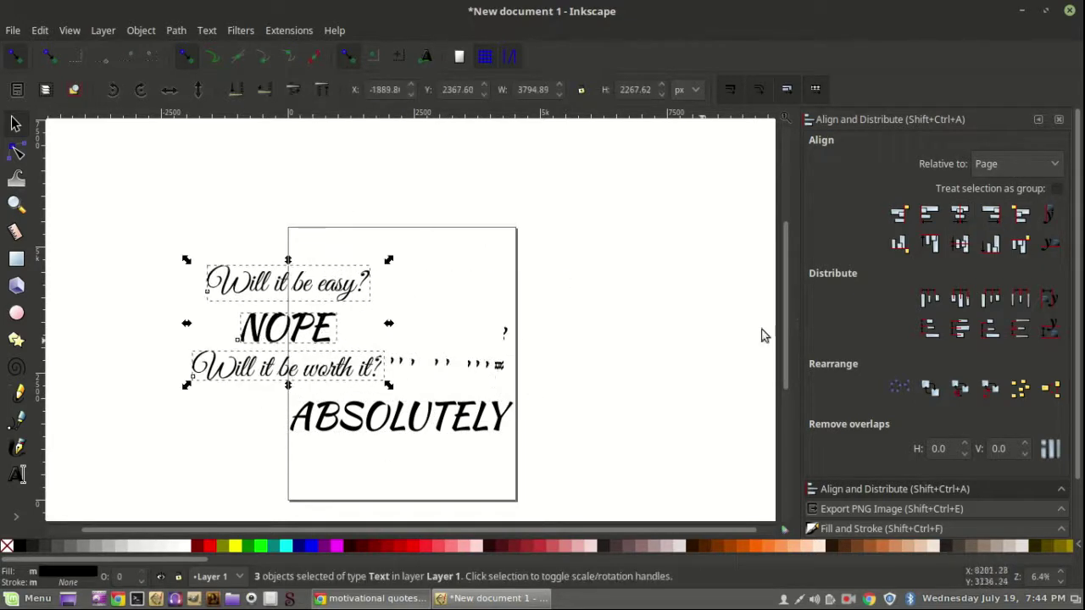
left_click(960, 216)
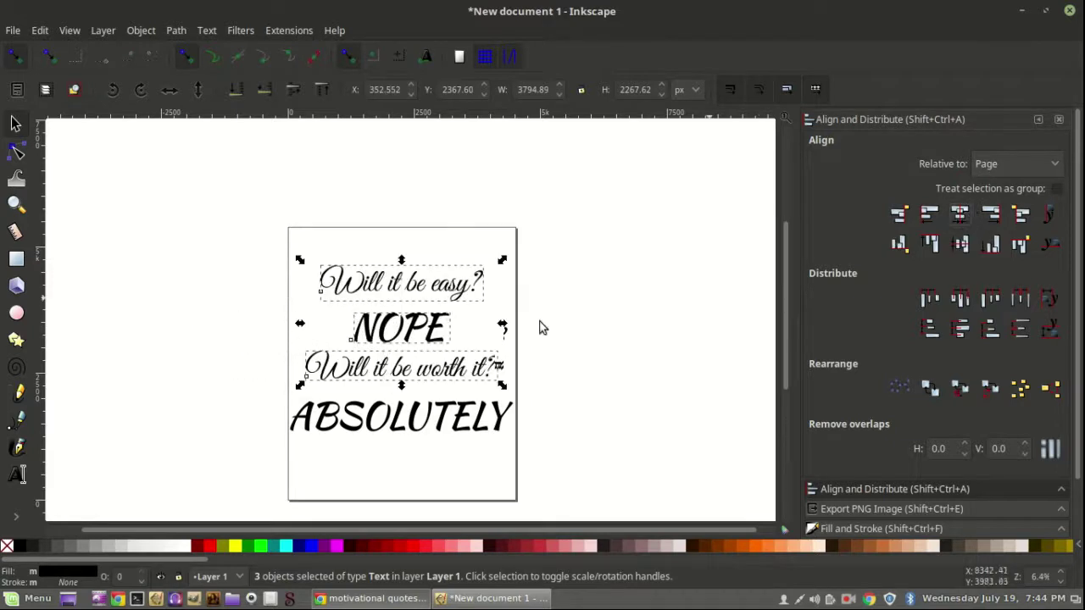
- Scatter ABSOLUTELY and "Will it be worth it?" toward the page's left side and "Will it be easy?" toward its right side
left_click(398, 429)
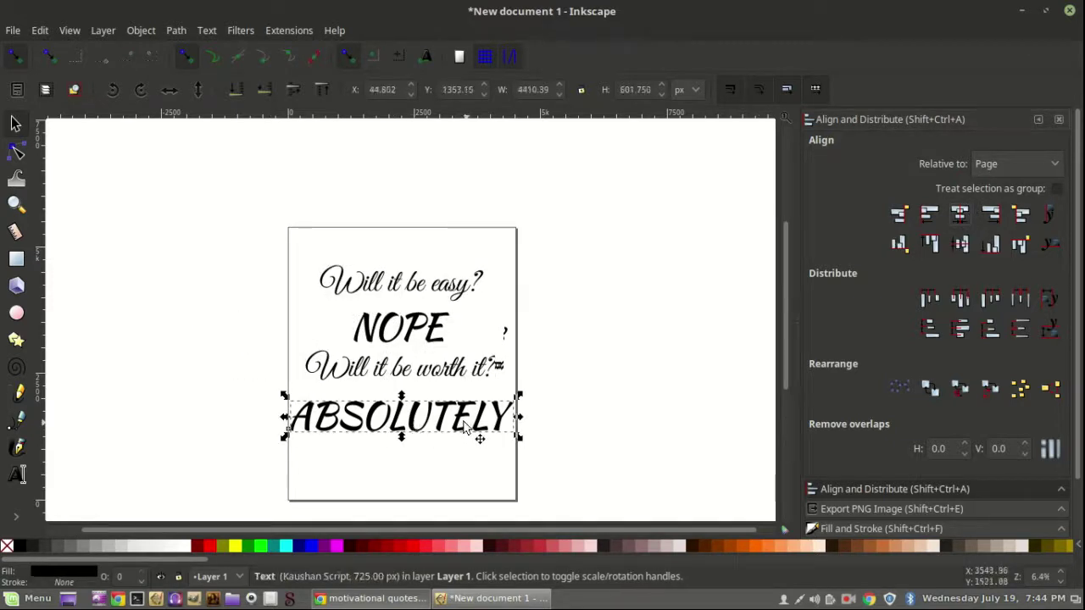
left_click_drag(464, 424, 437, 422)
left_click_drag(285, 275, 607, 383)
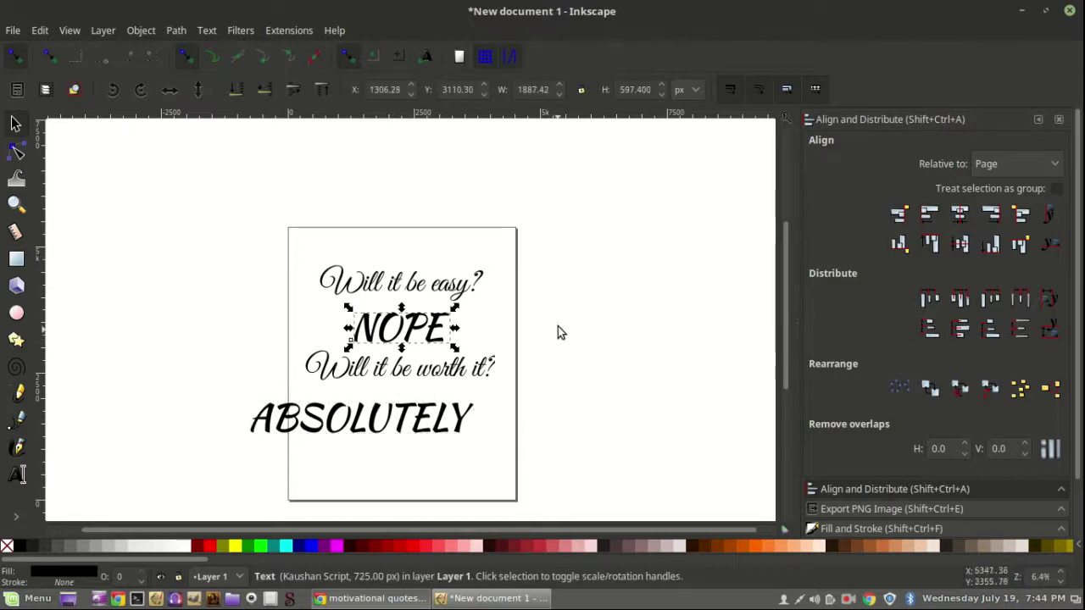
left_click_drag(462, 239, 290, 302)
left_click_drag(378, 293, 481, 290)
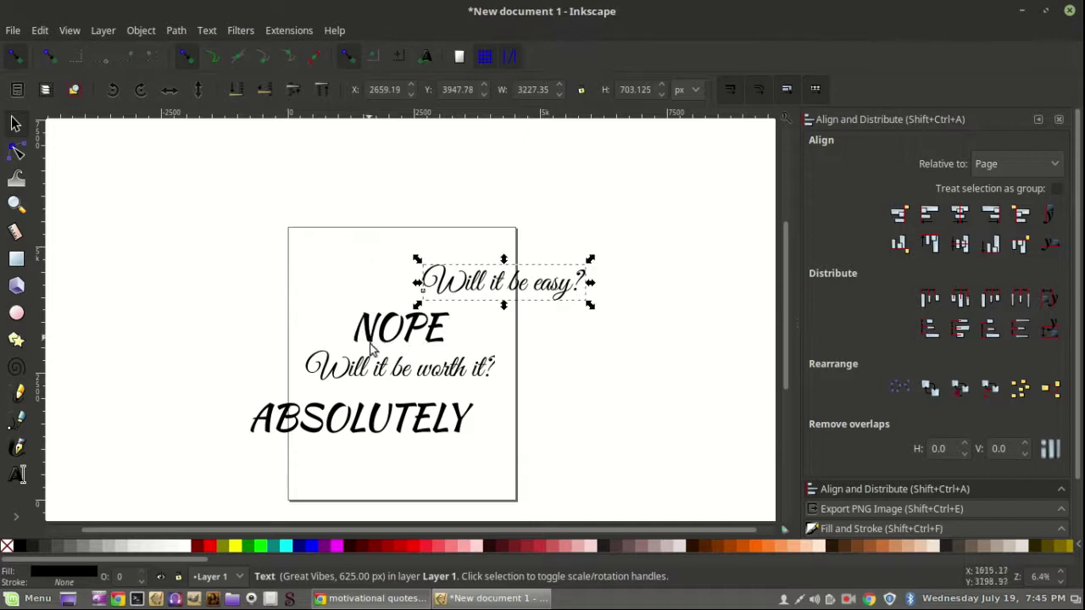
left_click_drag(396, 369, 296, 364)
- Move NOPE off-centre, centre it on the page and return it to its row, and centre all four lines horizontally
left_click(392, 324)
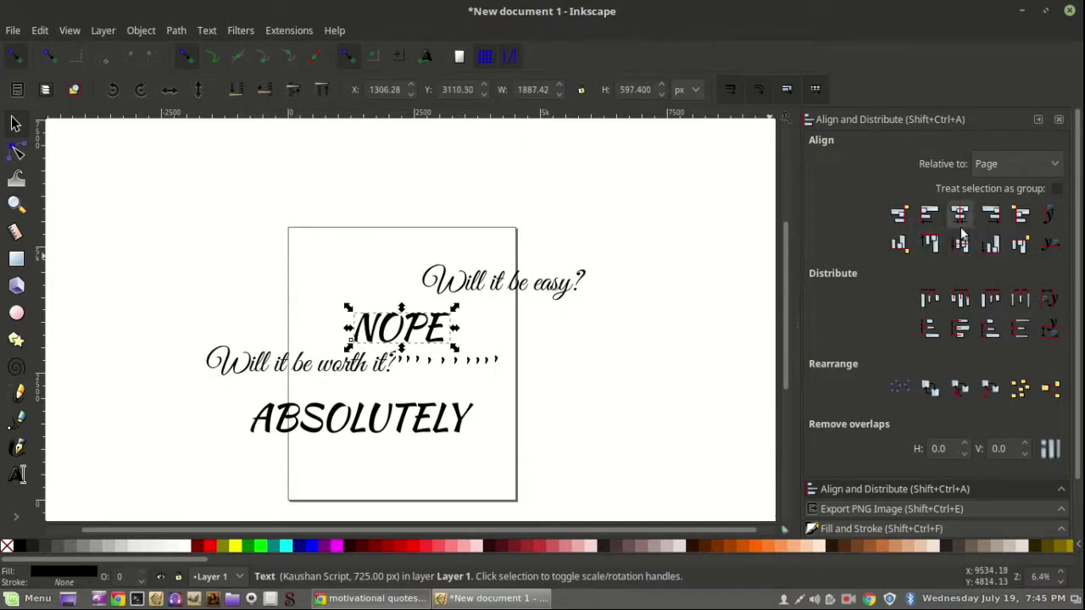
left_click_drag(412, 332, 287, 281)
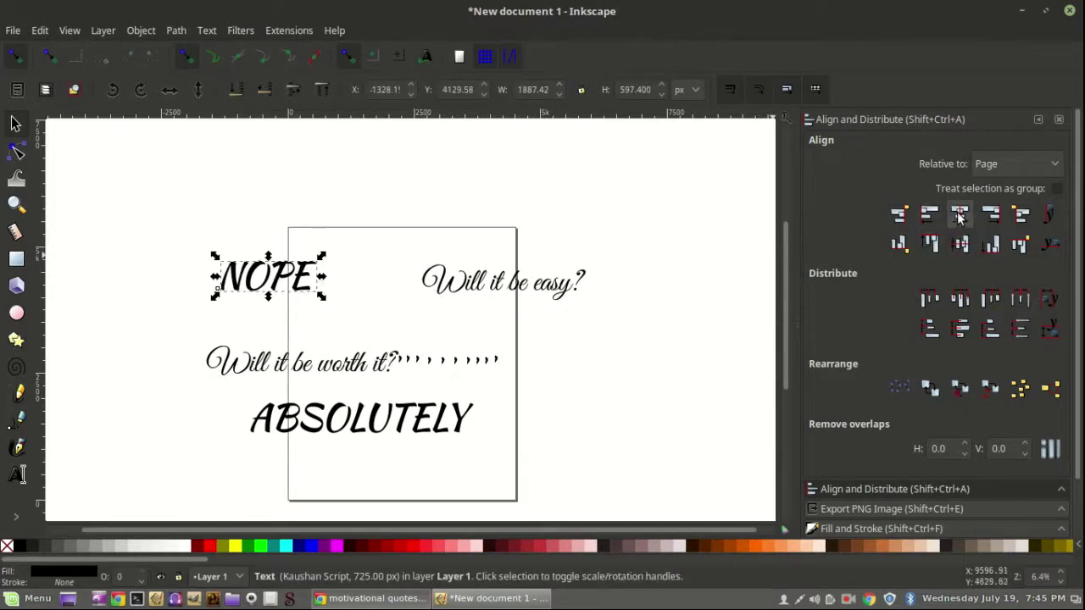
left_click(959, 214)
left_click_drag(387, 286, 383, 336)
left_click_drag(142, 250, 689, 483)
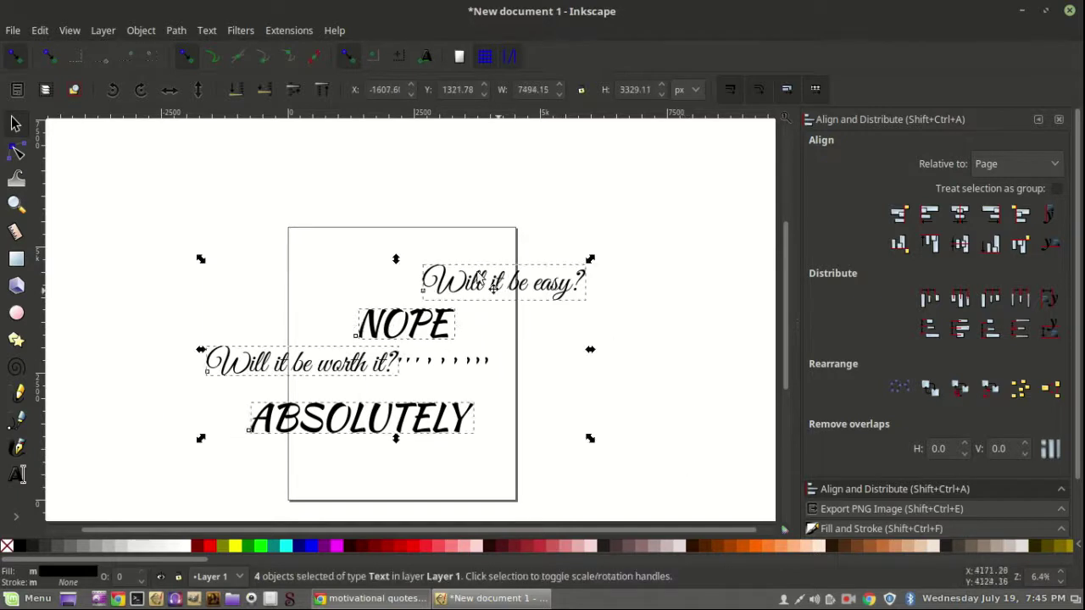
left_click(959, 214)
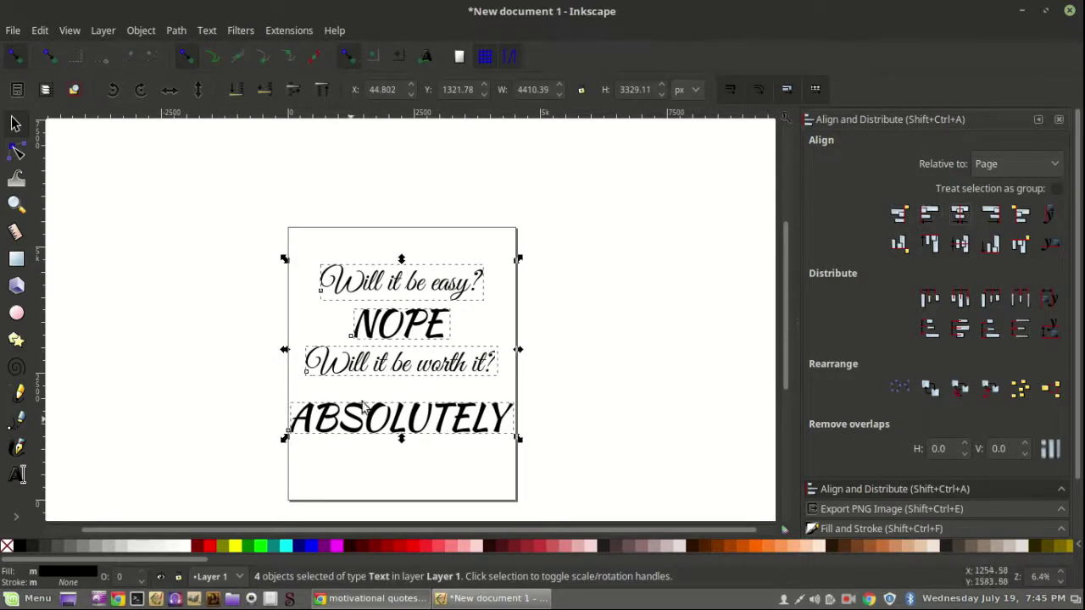
- Move the text lines up the page and bring ABSOLUTELY close beneath "Will it be worth it?"
left_click_drag(393, 430, 394, 402)
left_click(234, 412)
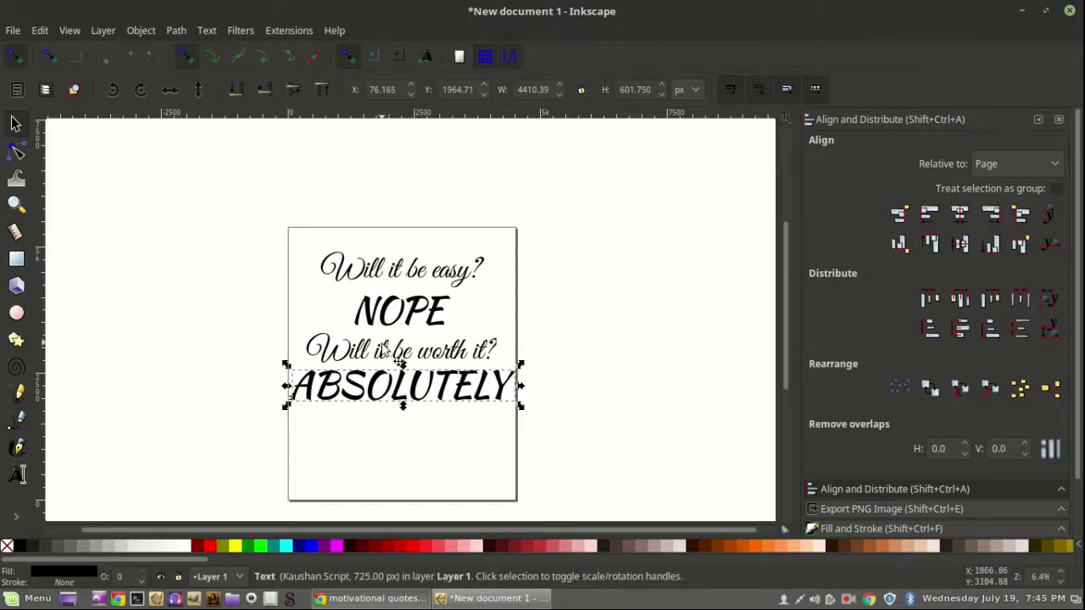
left_click_drag(385, 349, 386, 347)
- Centre all four lines horizontally on the page and make the vertical gaps between them equal
left_click_drag(268, 207, 518, 445)
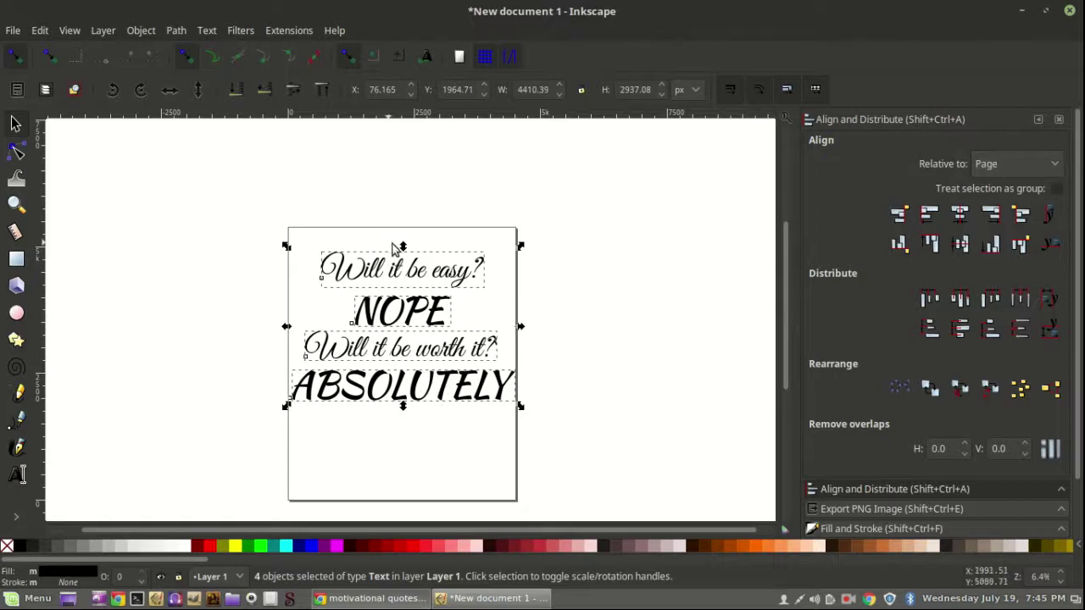
left_click(959, 214)
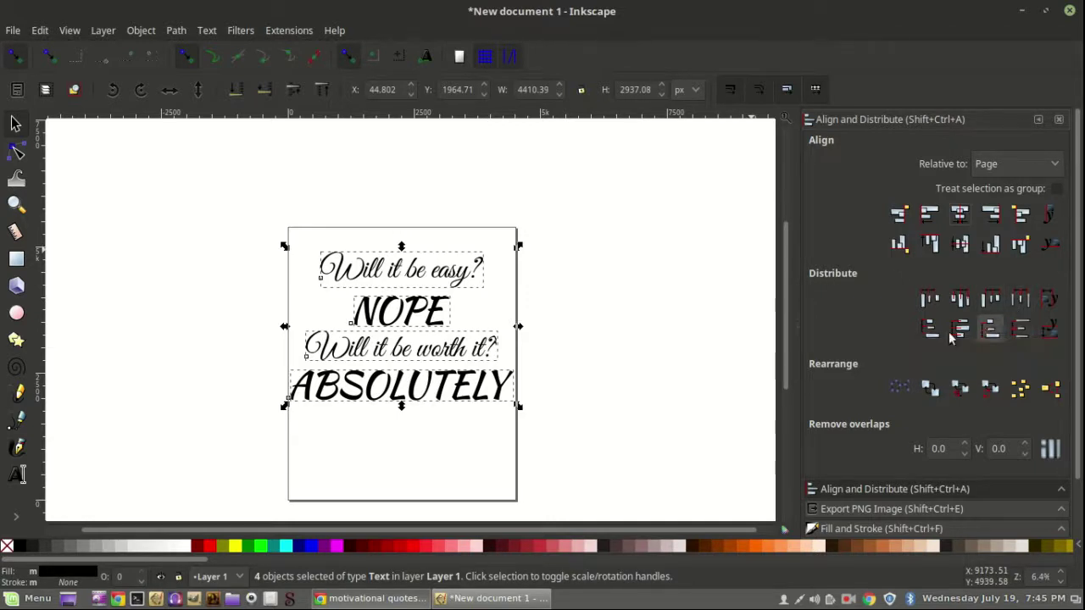
left_click(1024, 331)
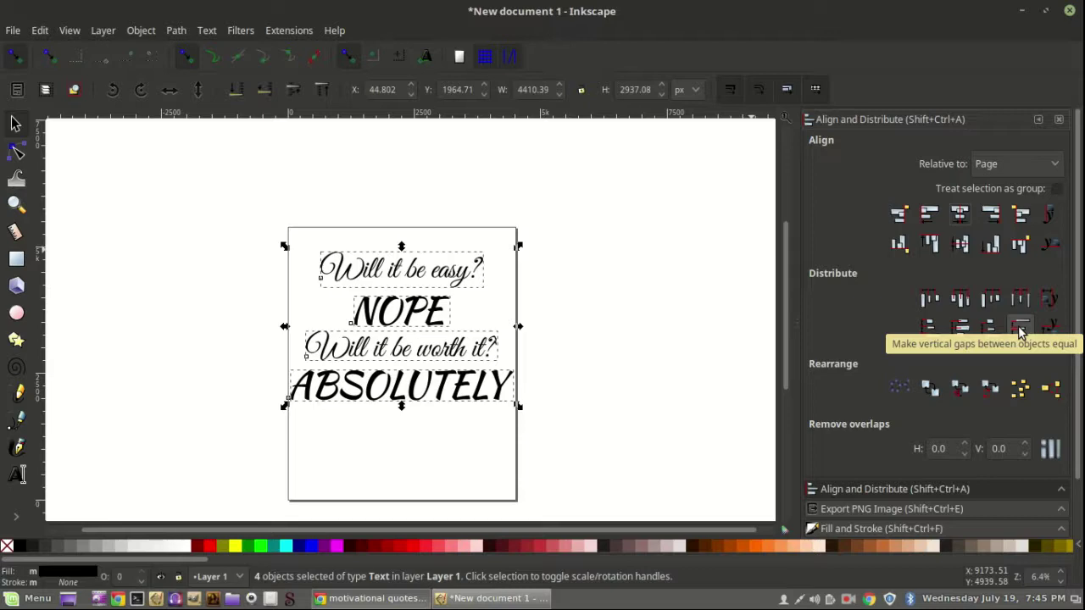
left_click(197, 303)
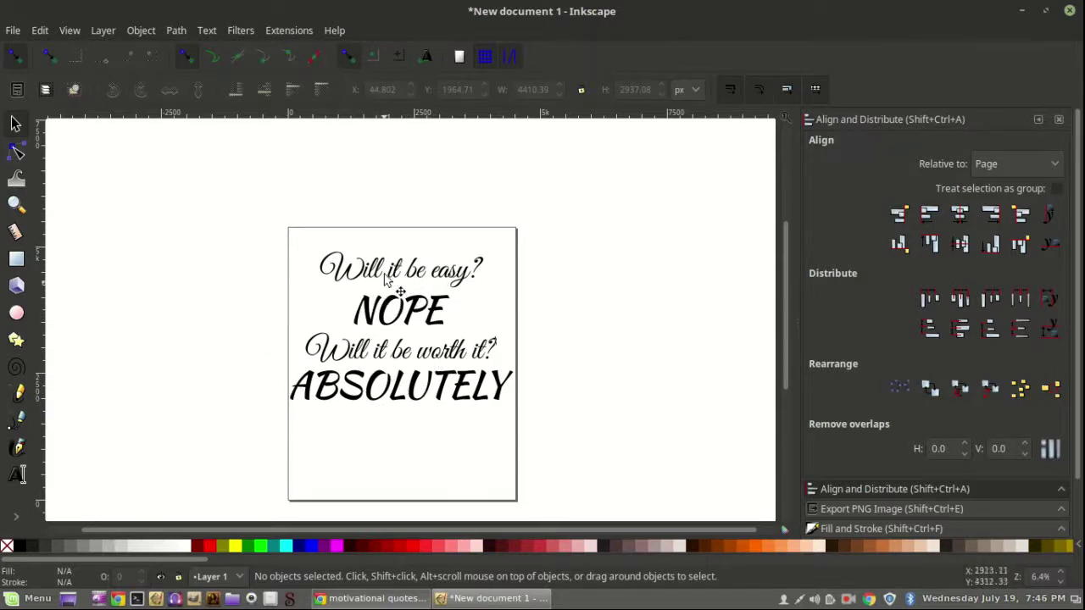
- Distribute the centres of all four text lines equidistantly in the vertical direction
left_click_drag(249, 229, 566, 424)
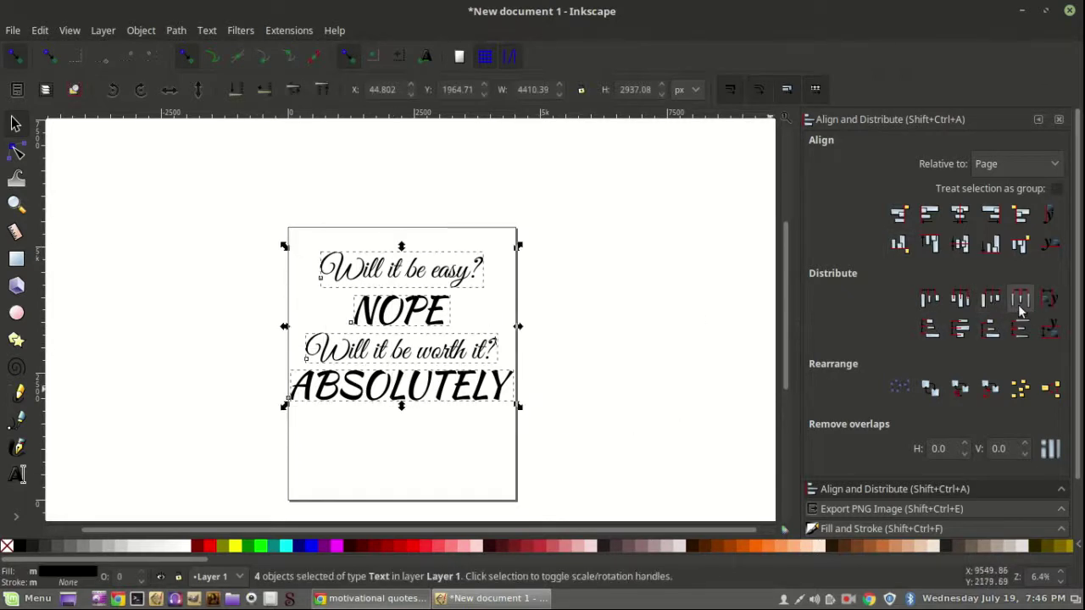
left_click(963, 330)
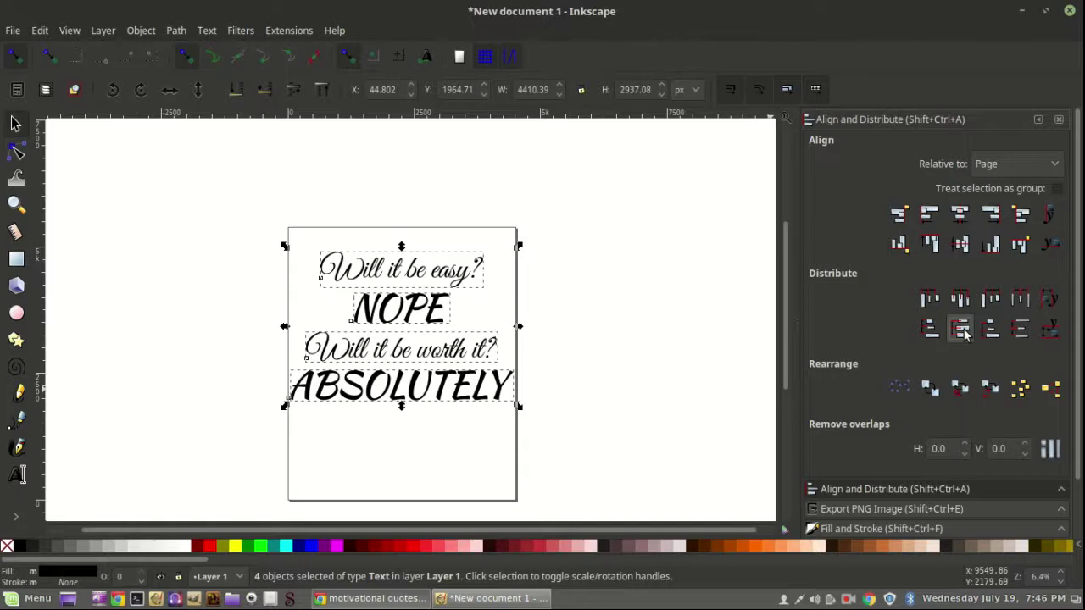
left_click(181, 310)
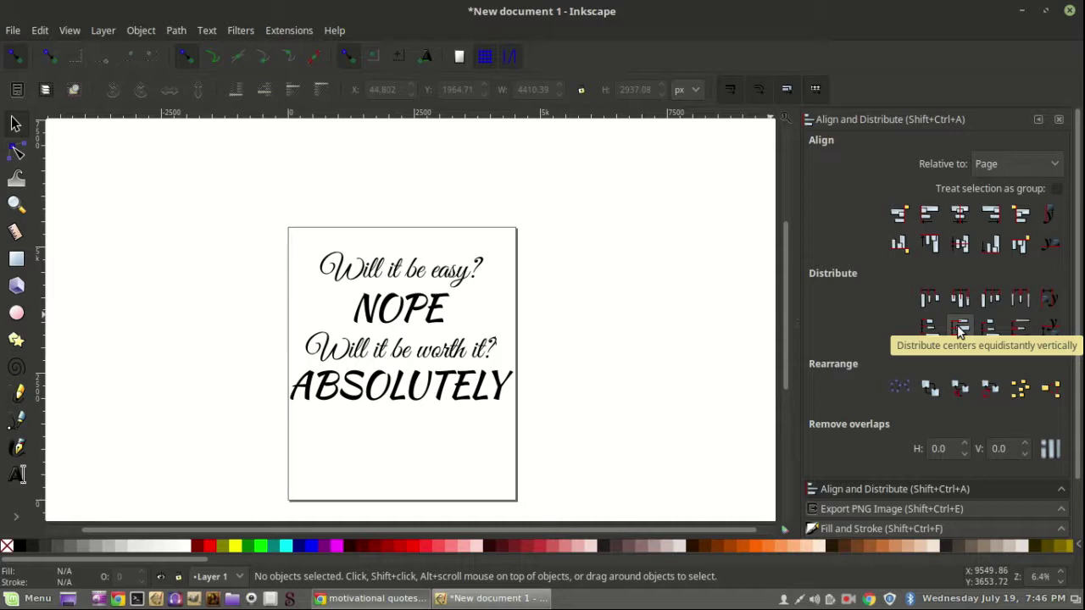
- Move "Will it be worth it?" and ABSOLUTELY together slightly up toward NOPE
left_click_drag(245, 315, 585, 428)
left_click_drag(399, 350, 397, 344)
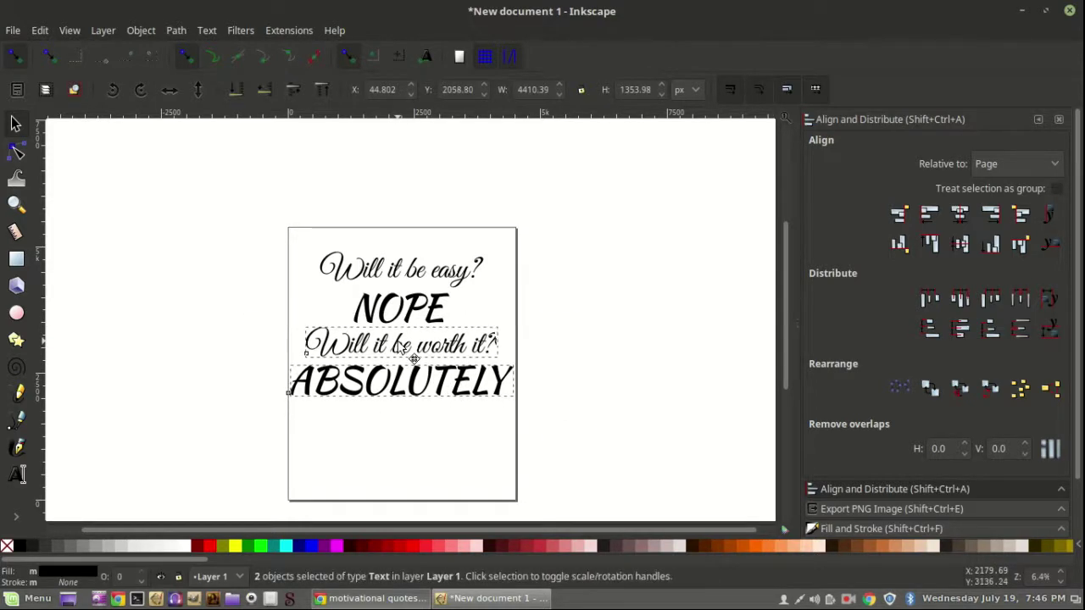
left_click(201, 331)
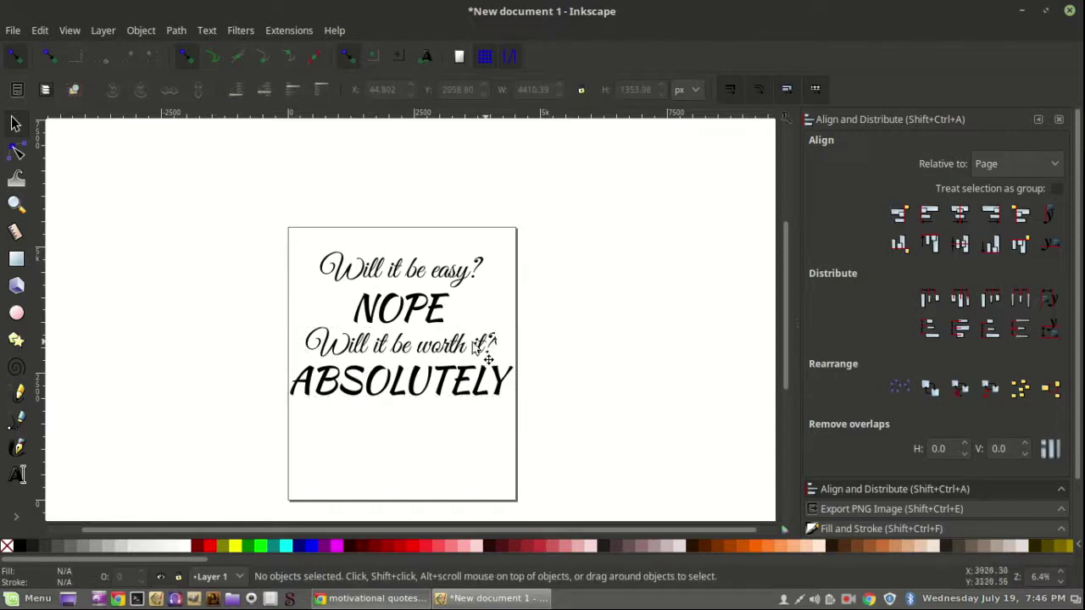
left_click(16, 259)
left_click_drag(242, 239, 560, 458)
key("Escape")
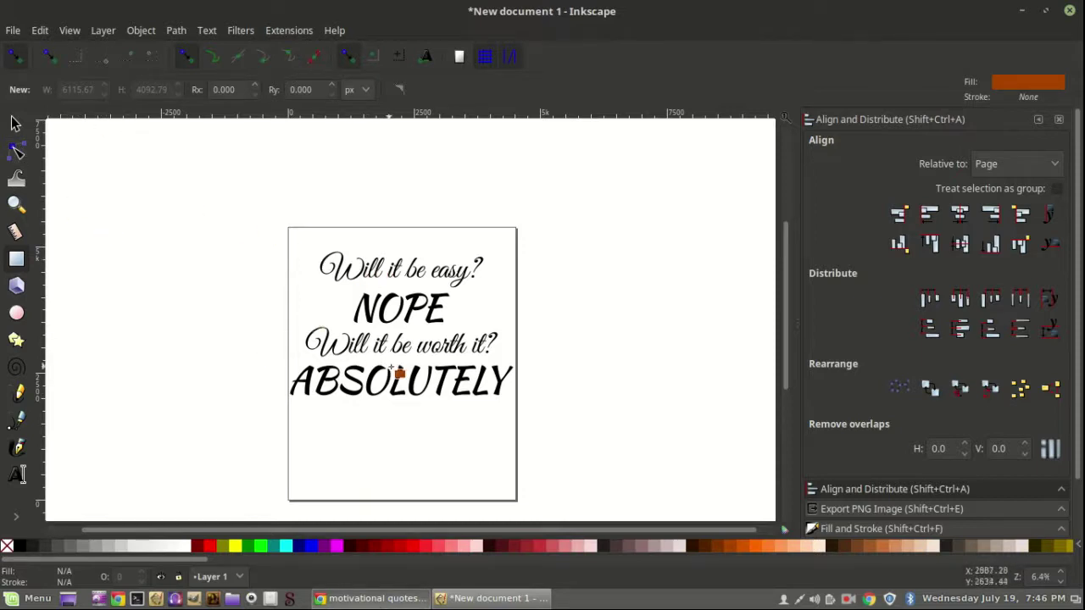
left_click(14, 123)
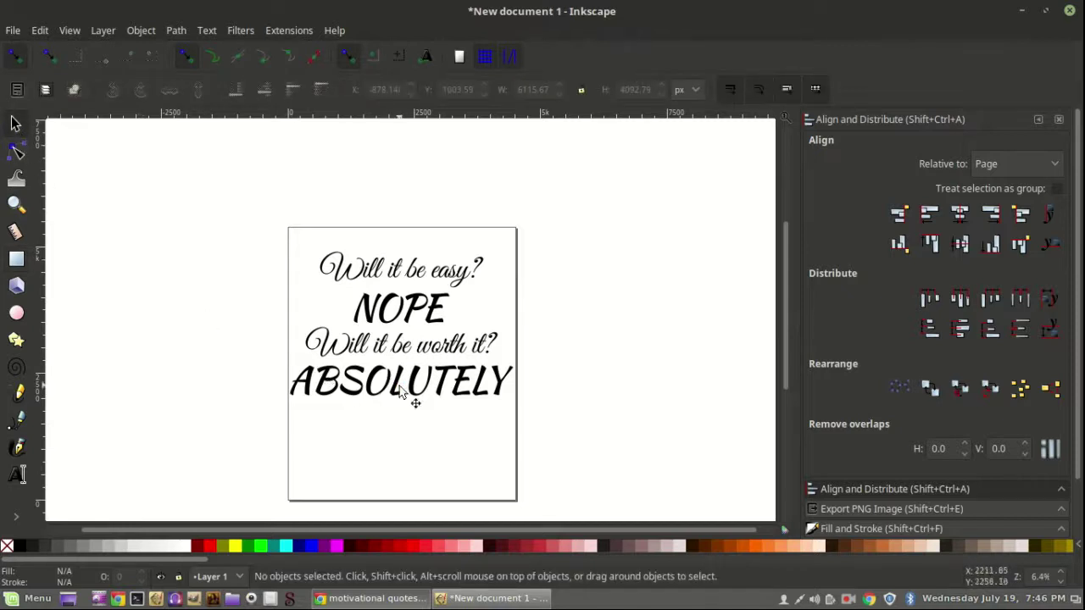
- Move each of the four text lines a little further down the page
left_click_drag(404, 387, 405, 408)
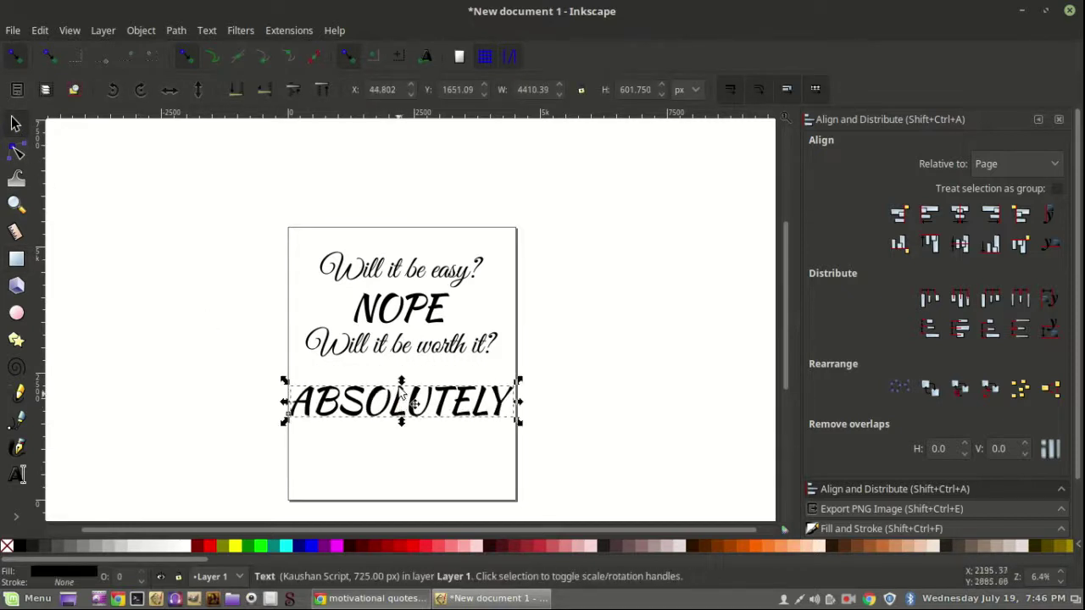
left_click_drag(396, 351, 395, 372)
left_click_drag(395, 321, 393, 327)
left_click(393, 333)
left_click(399, 268)
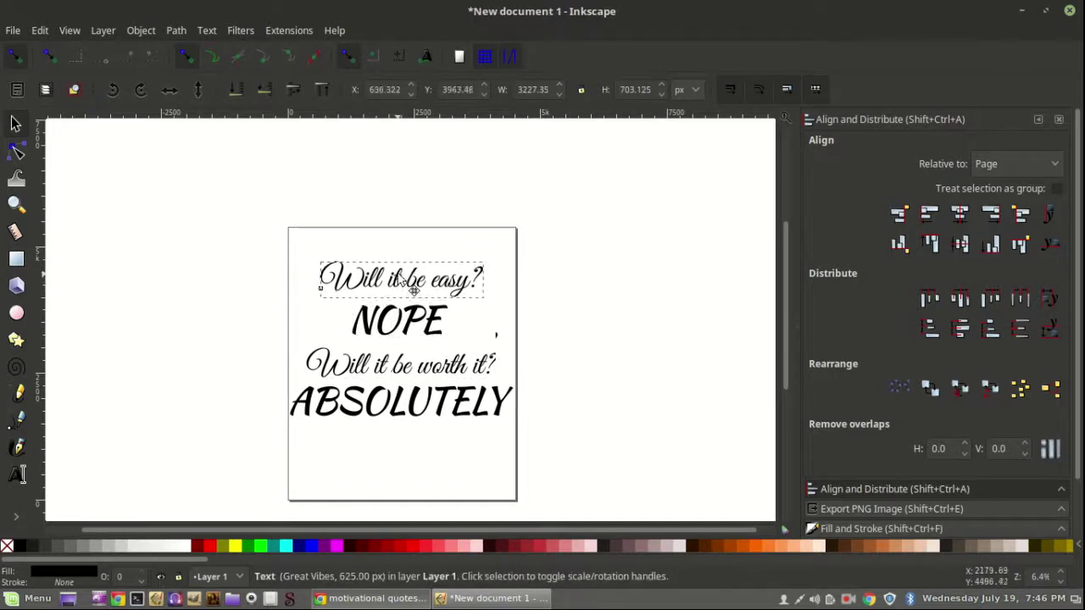
- Move the four text lines back up the page one by one, with "Will it be easy?" near the page's top edge
left_click_drag(398, 268, 398, 261)
left_click(400, 260)
left_click_drag(391, 323, 388, 306)
left_click_drag(394, 363, 392, 343)
left_click(392, 343)
left_click_drag(398, 402, 399, 381)
- Centre all four text lines horizontally on the page
left_click_drag(260, 181, 407, 420)
left_click(960, 213)
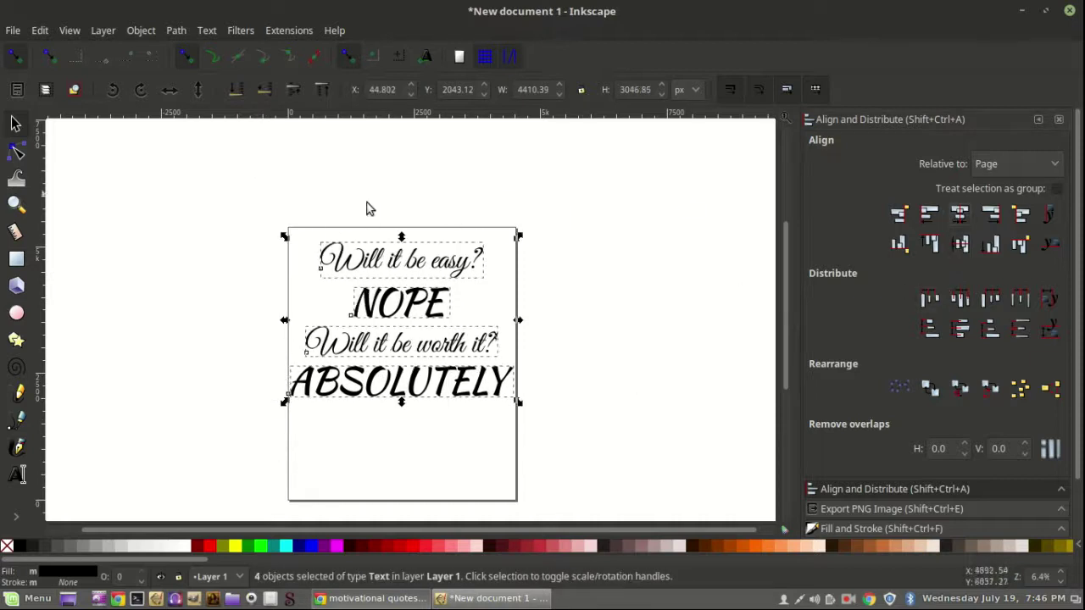
left_click(169, 350)
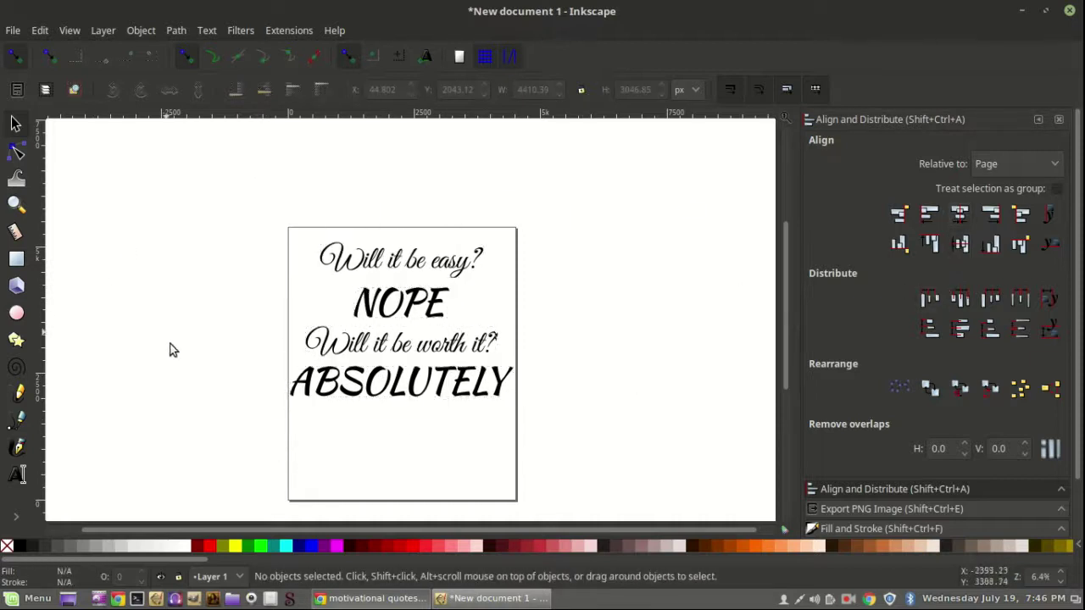
- Search the Open Clip Art Library for "flourish"
left_click(13, 31)
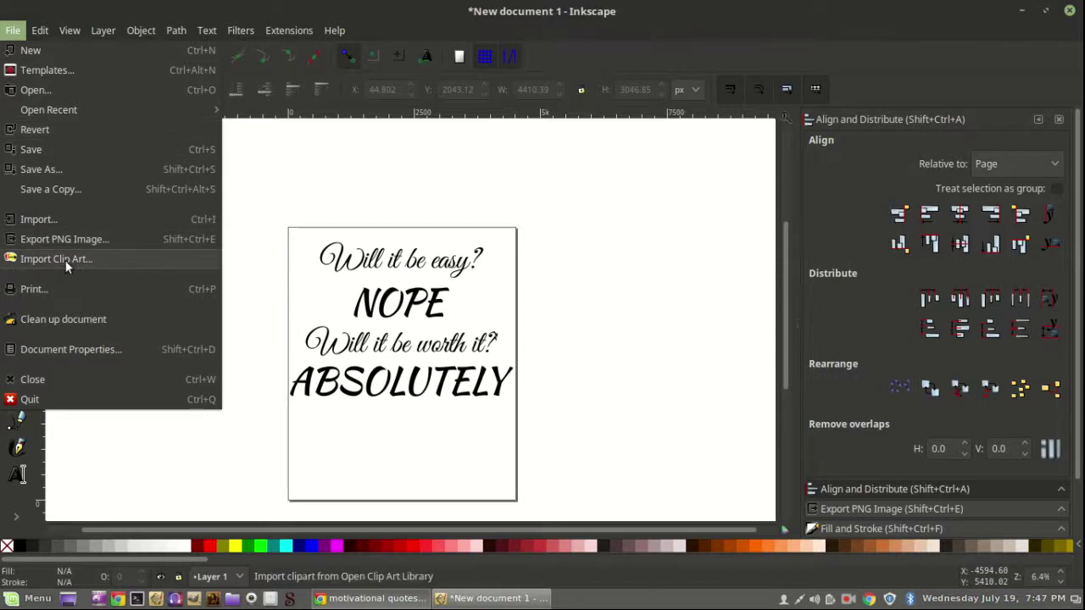
left_click(65, 259)
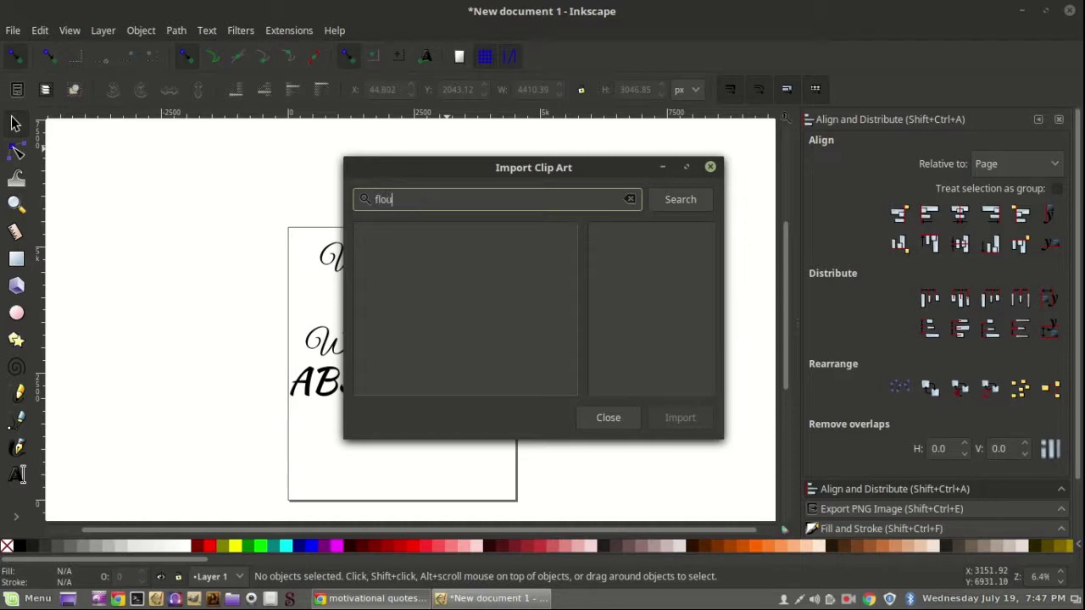
key("Return")
- Preview the flourish clip art results and import Decorative Ornamental Flourish Divider
left_click(395, 250)
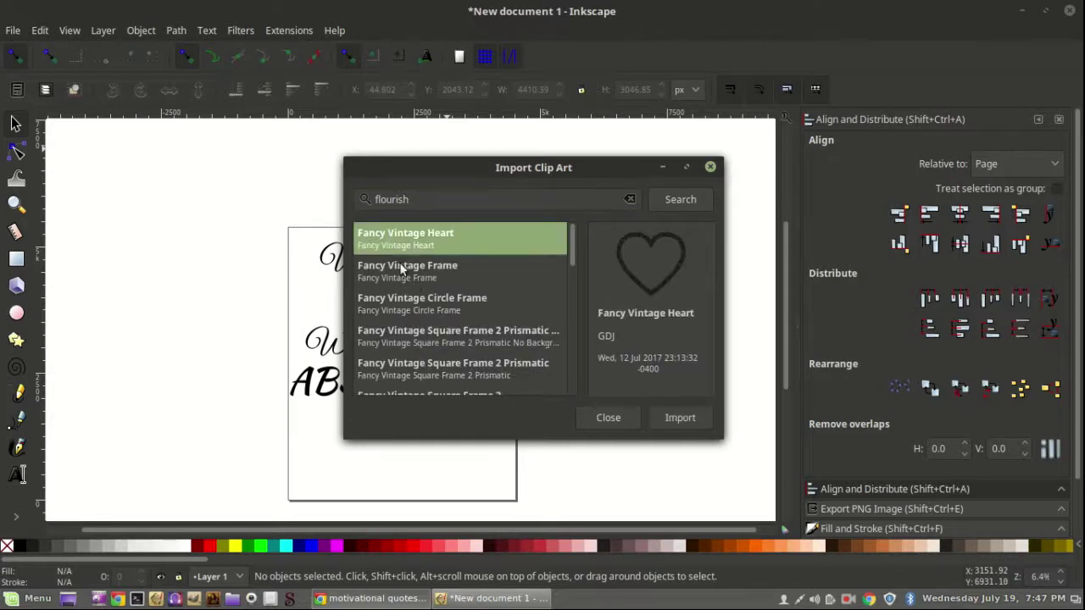
key("Down")
key("Down")
key("Down")
key("Down")
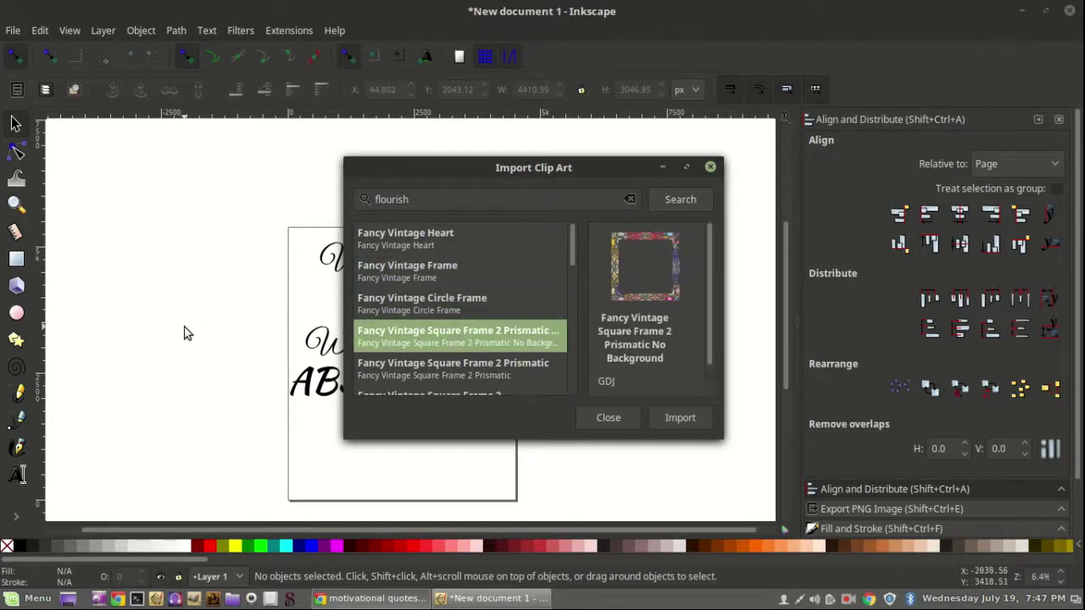
key("Down")
key("Down")
key("Down")
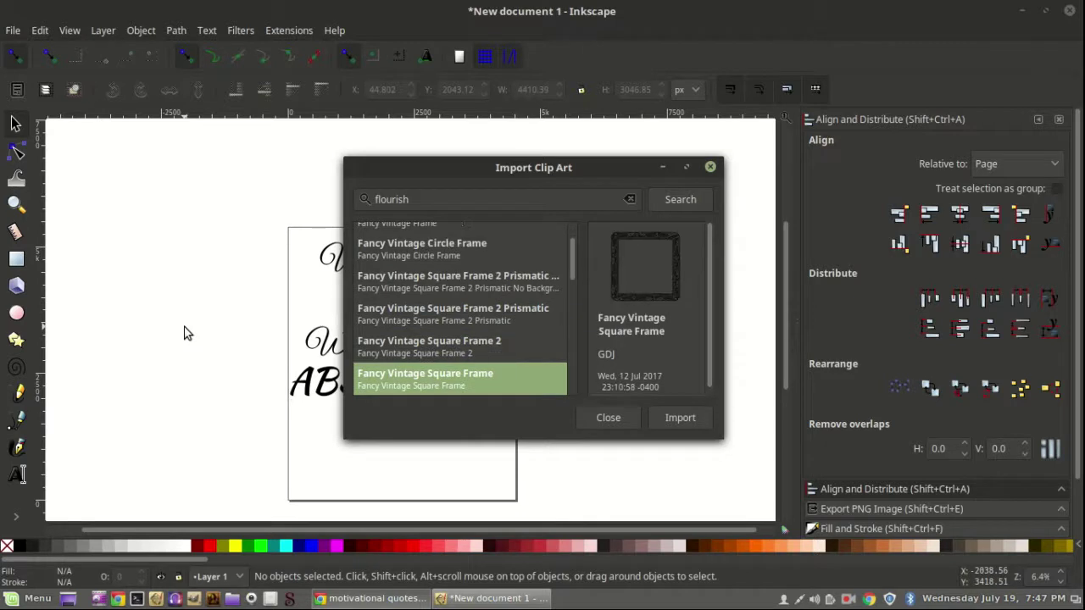
key("Down")
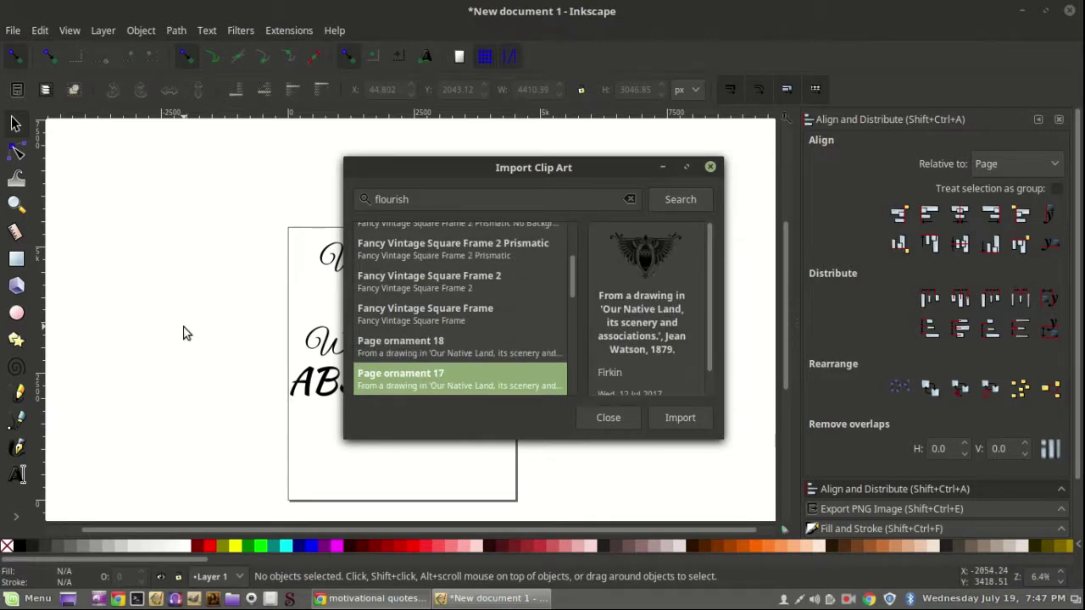
key("Down")
key("Down")
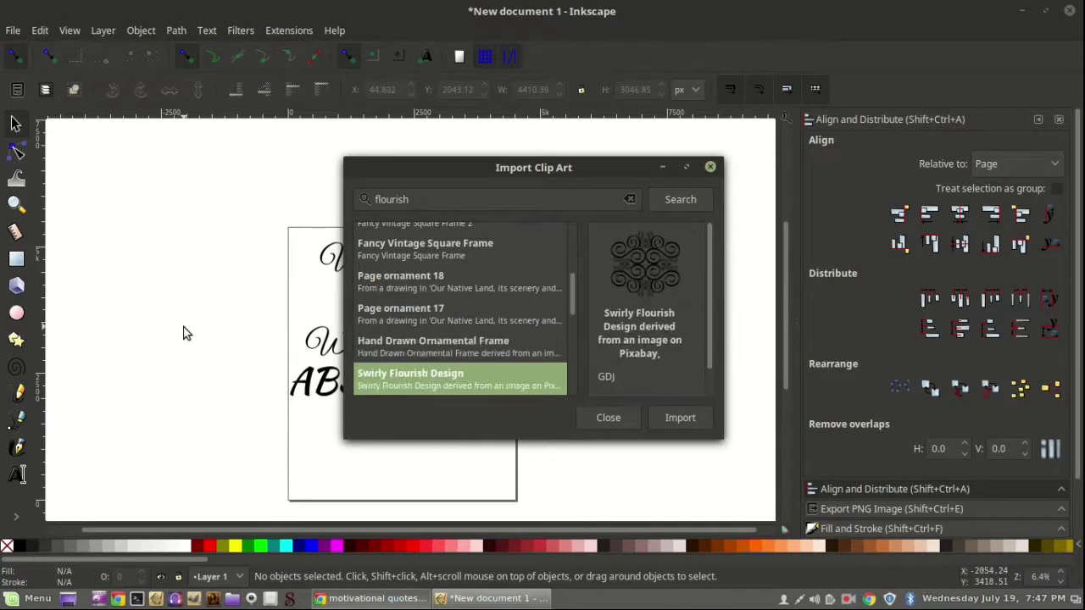
key("Down")
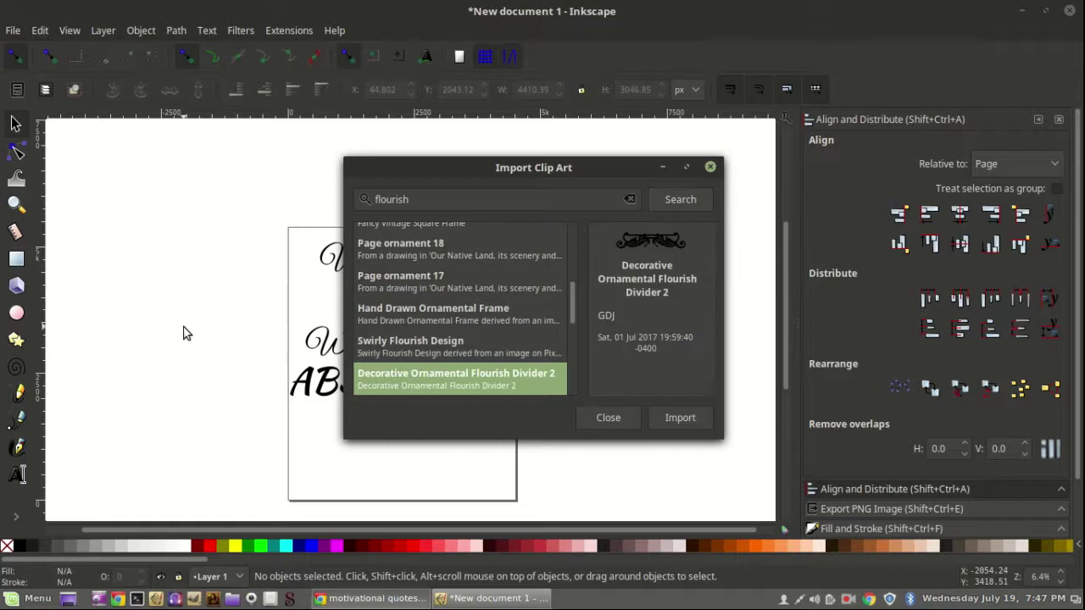
key("Down")
key("Down")
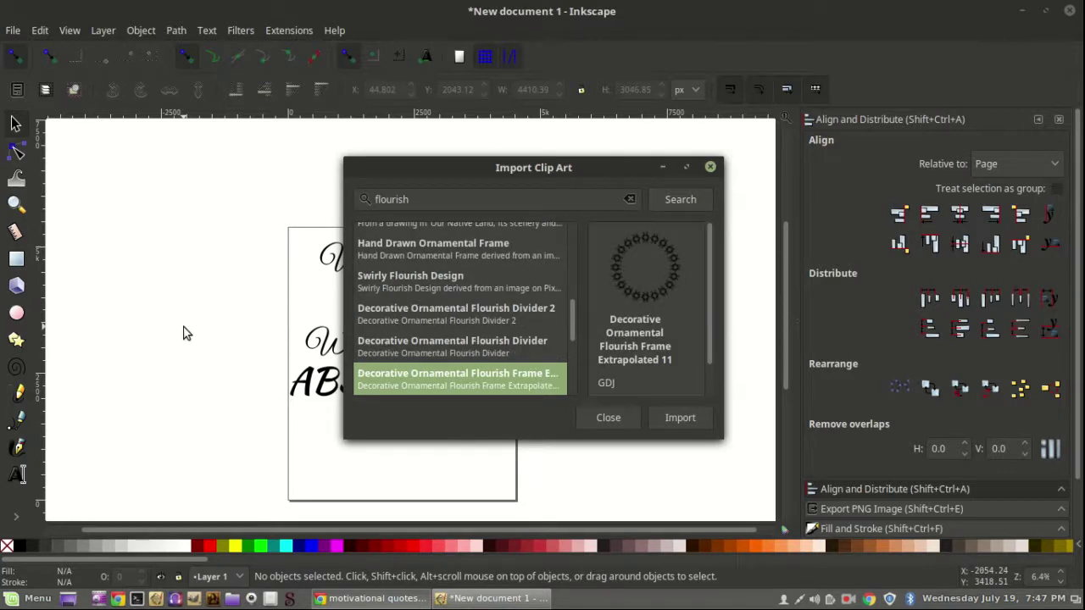
key("Down")
key("Up")
key("Up")
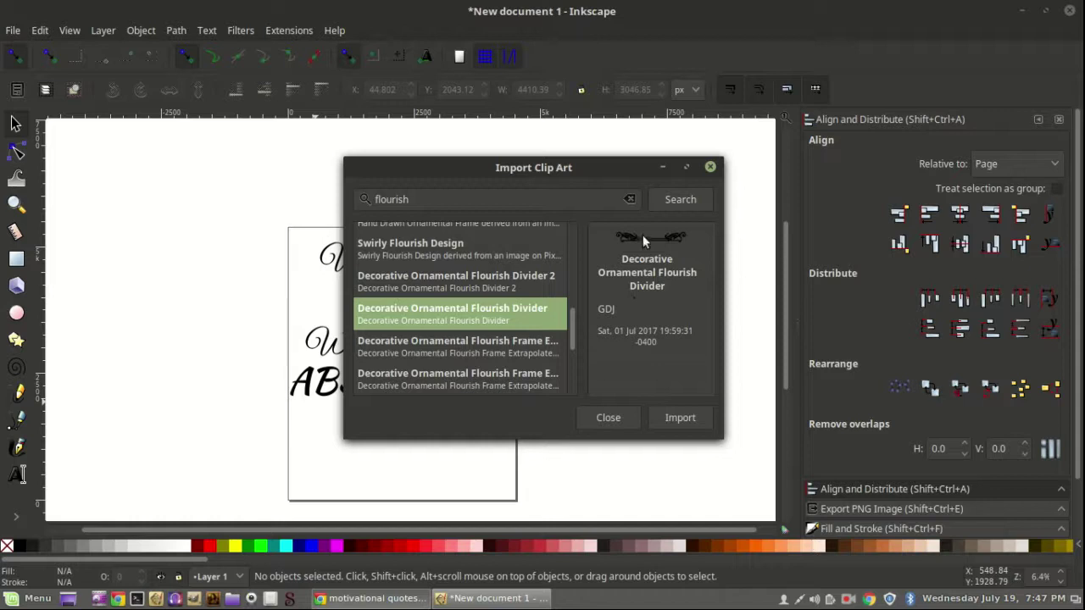
left_click(676, 416)
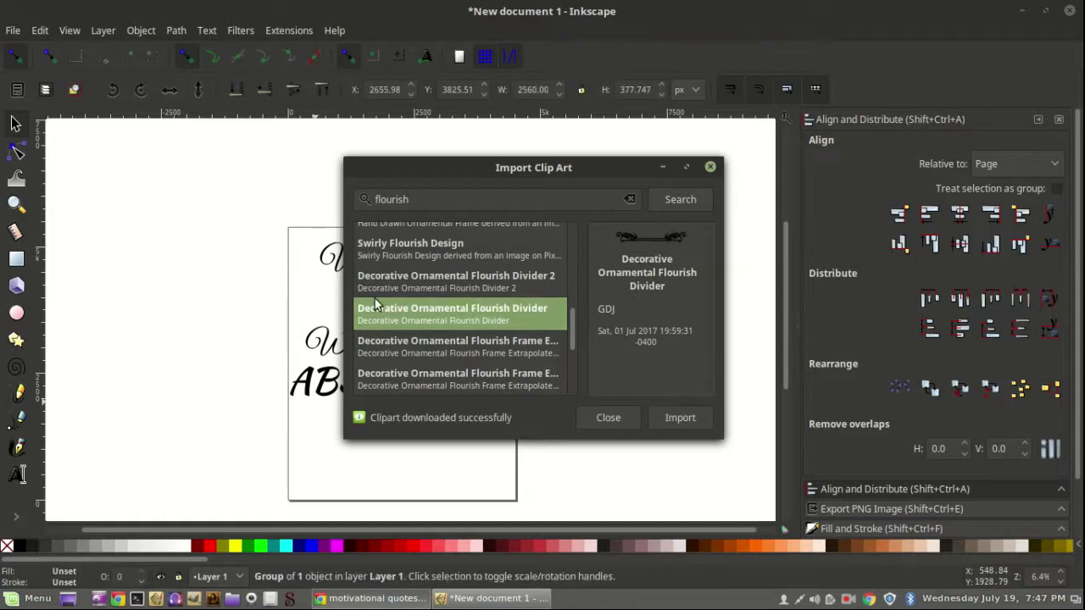
- Import the Swirly Flourish Design clip art and close the clip art import dialog
left_click(449, 280)
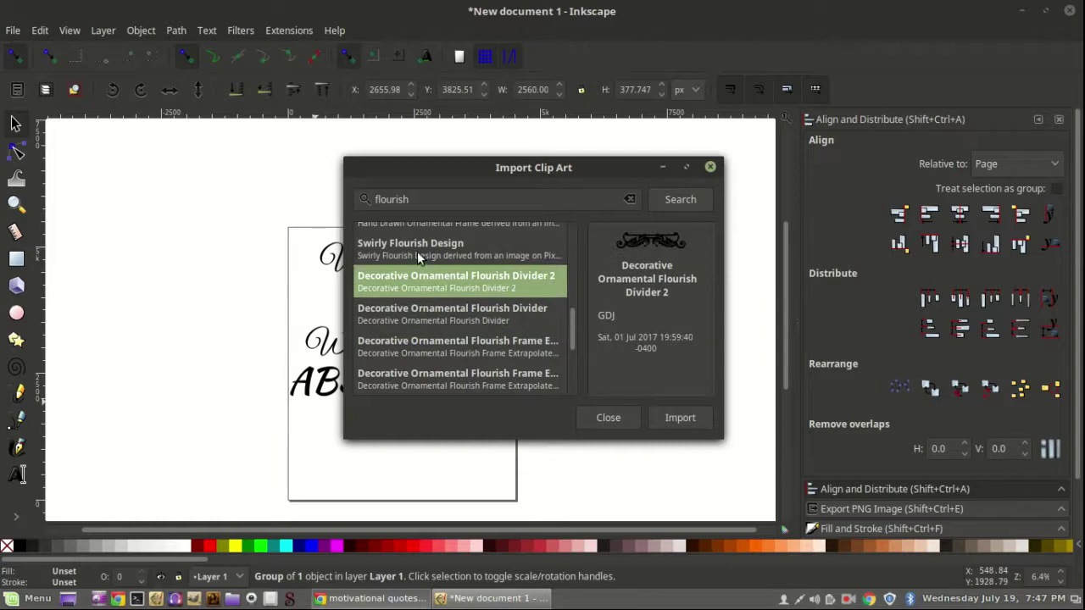
left_click(417, 251)
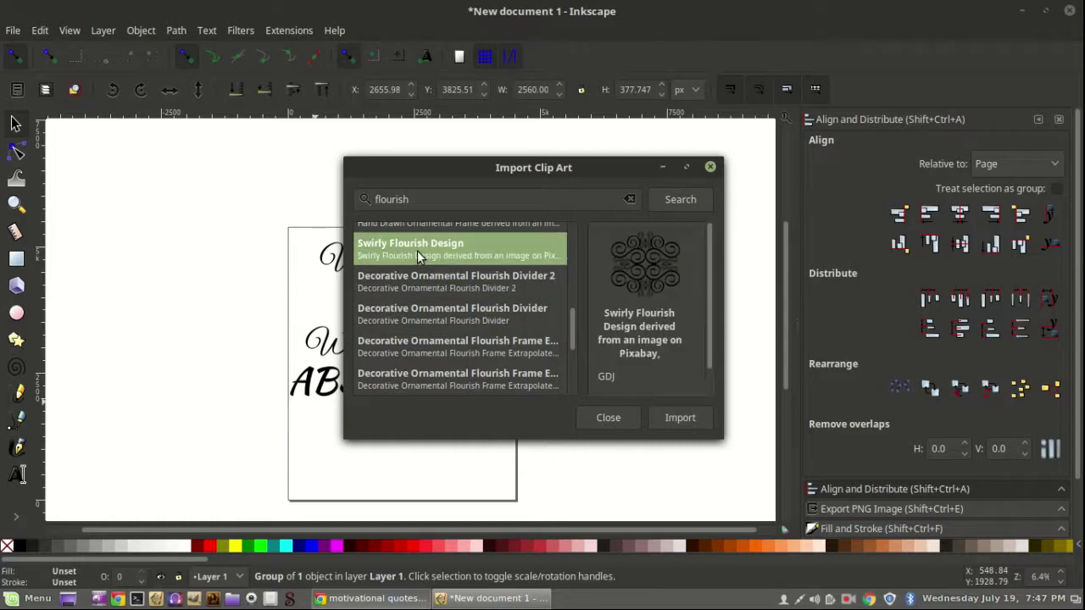
left_click(691, 418)
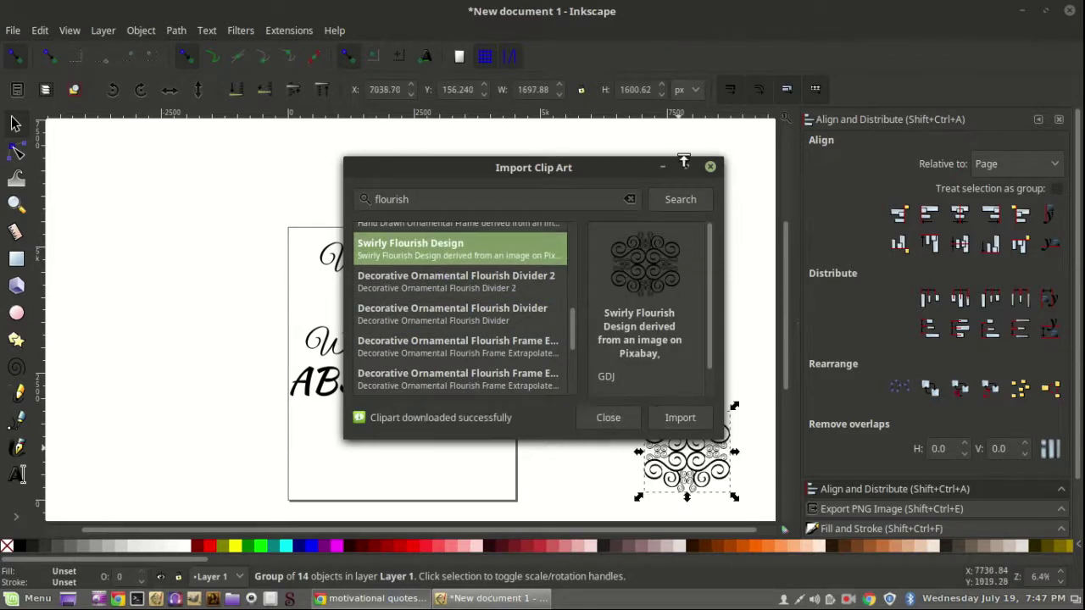
left_click(711, 170)
- Park the swirly flourish beside the page's left edge, and place the divider below ABSOLUTELY, flipped vertically
left_click_drag(716, 443, 250, 263)
left_click_drag(496, 307, 388, 439)
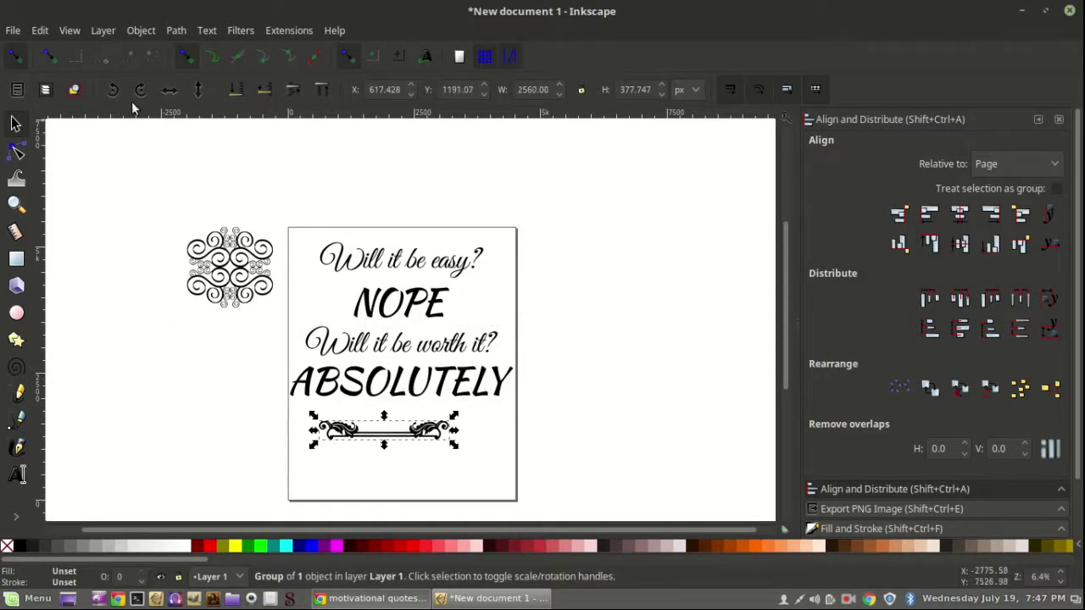
left_click(197, 89)
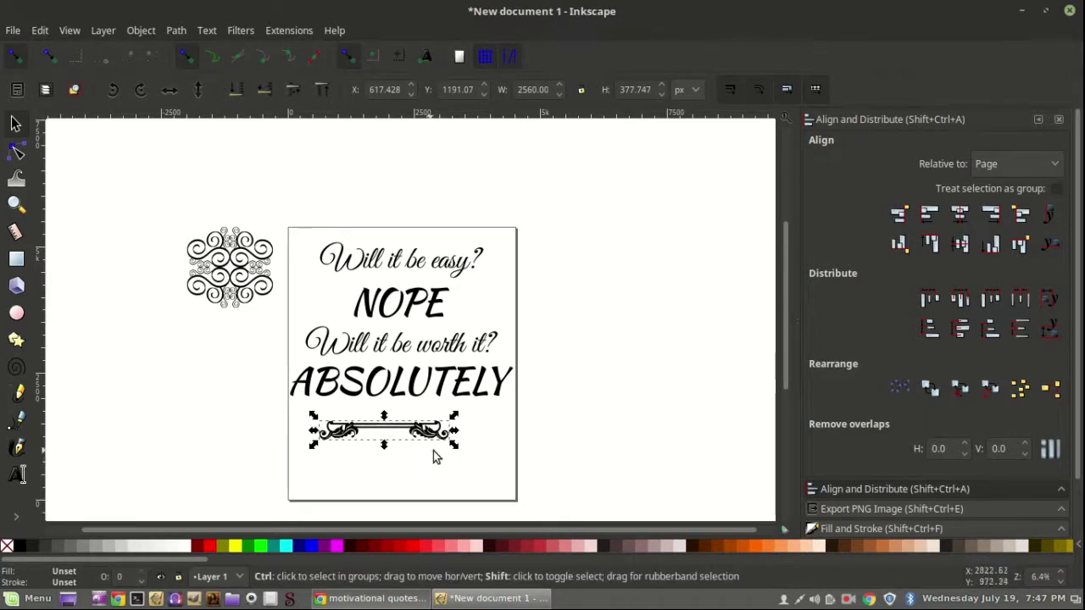
- Enlarge the divider to about 4212 by 621 px, directly beneath ABSOLUTELY, and centre it horizontally on the page
left_click_drag(455, 443, 503, 488)
left_click_drag(391, 429, 404, 415)
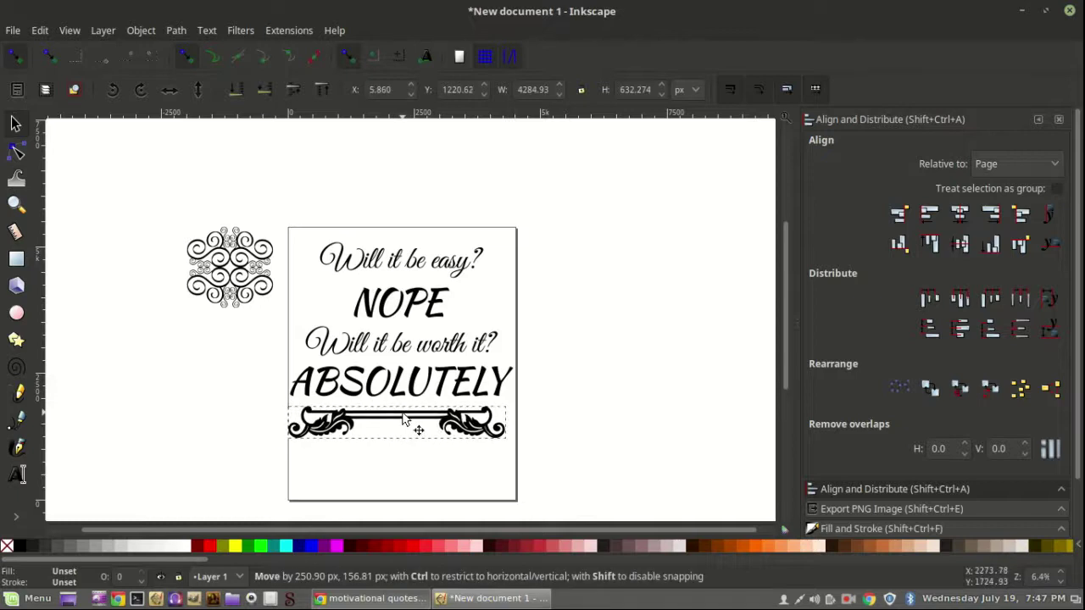
left_click_drag(509, 448, 523, 447)
left_click(960, 246)
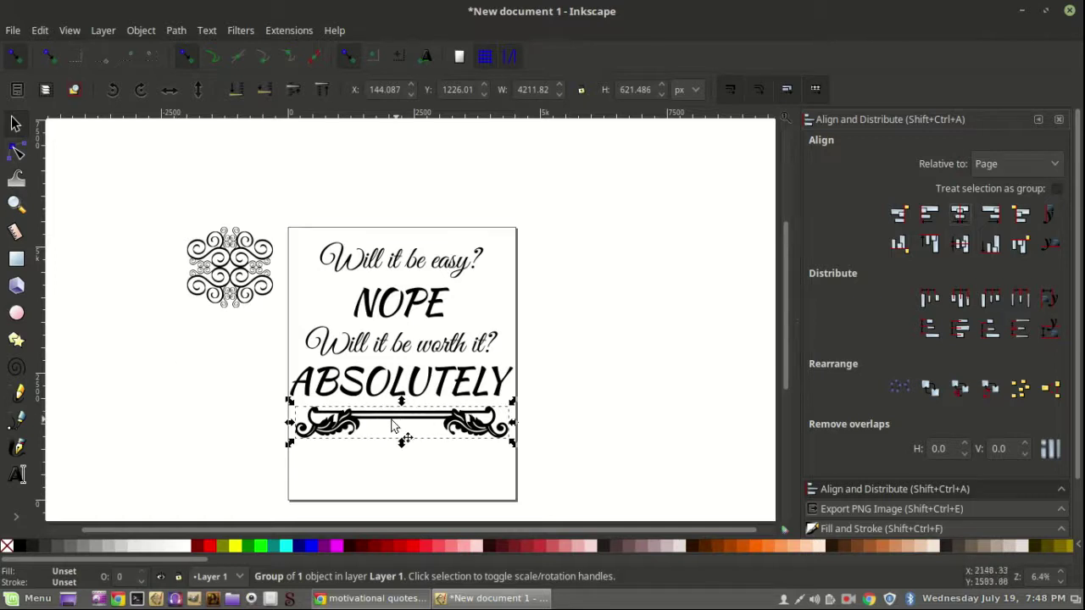
left_click(651, 359)
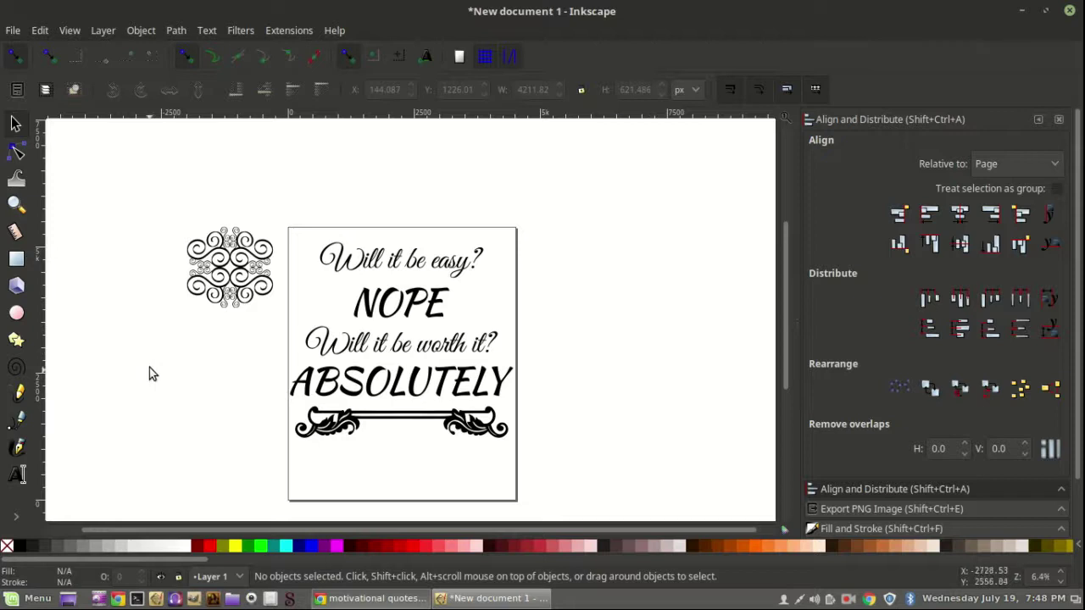
left_click_drag(278, 201, 512, 463)
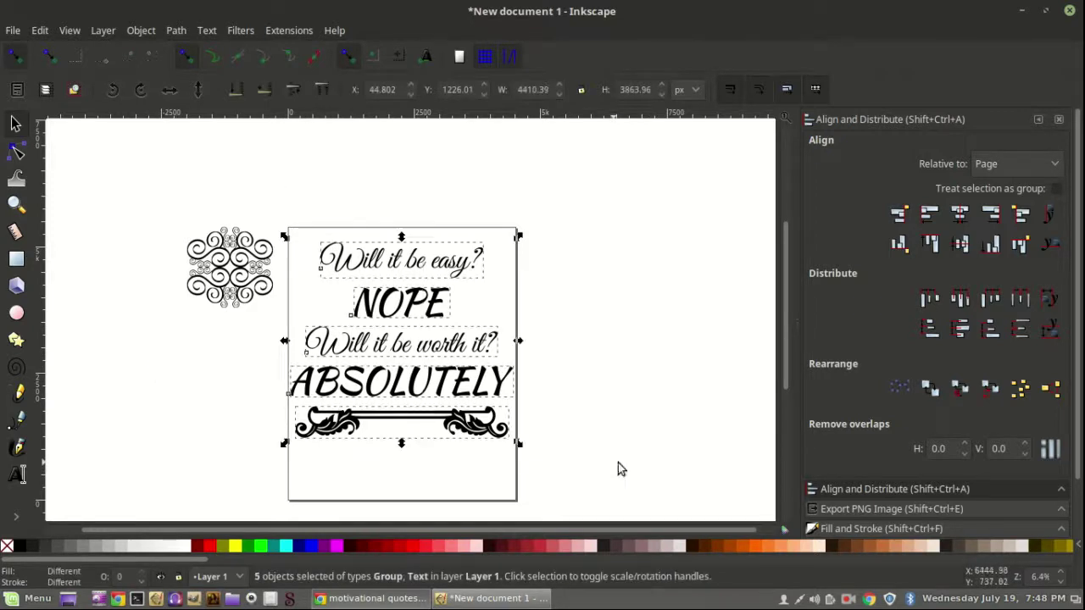
left_click(65, 428)
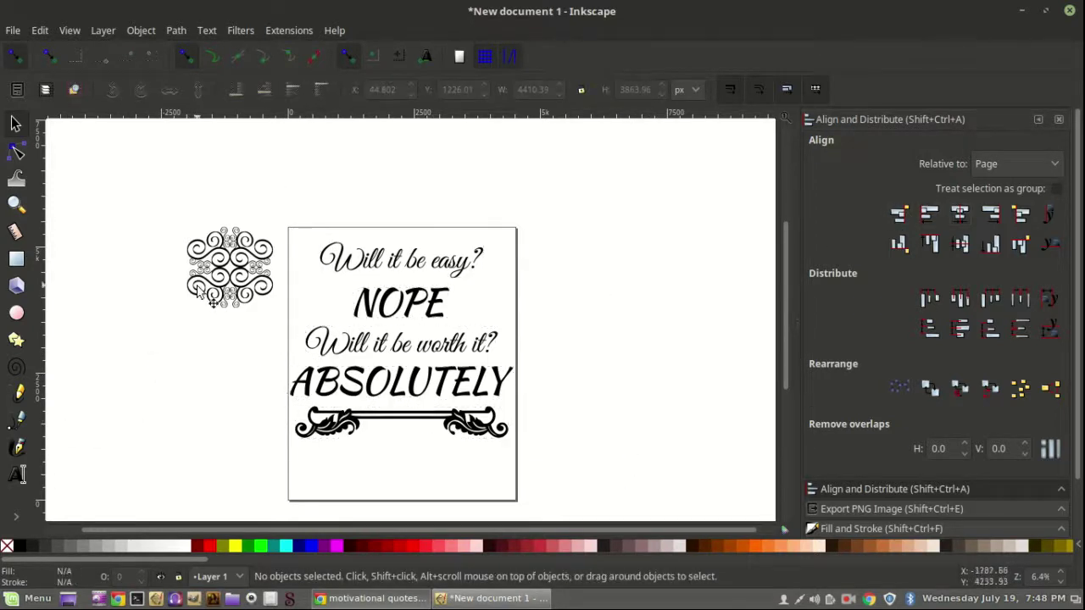
- Shrink the swirly flourish to about 757 by 714 px and place it just left of NOPE
left_click(212, 293)
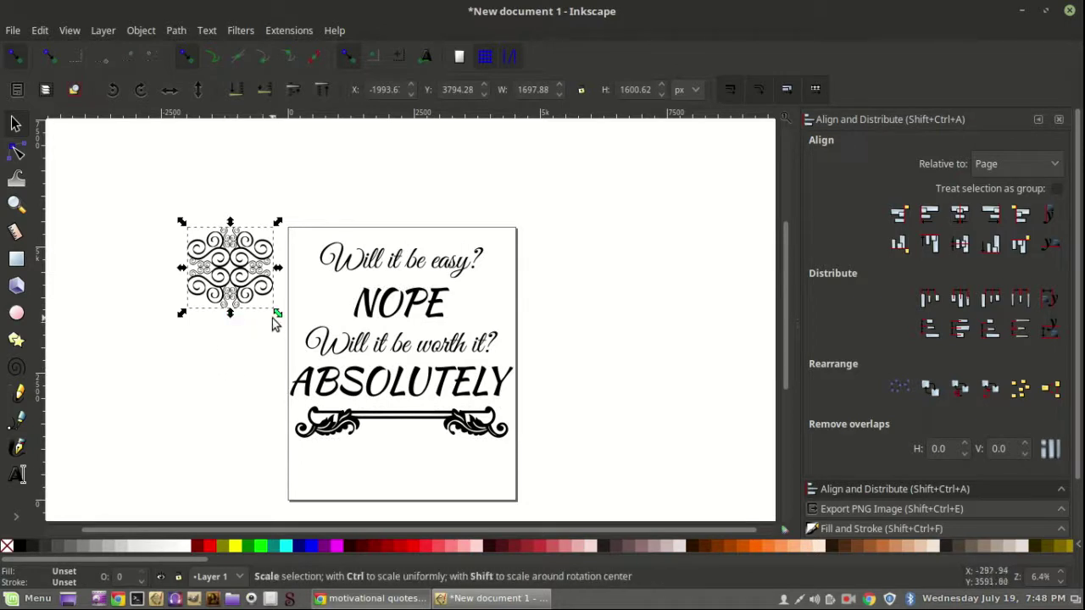
left_click_drag(277, 314, 340, 300)
right_click(327, 178)
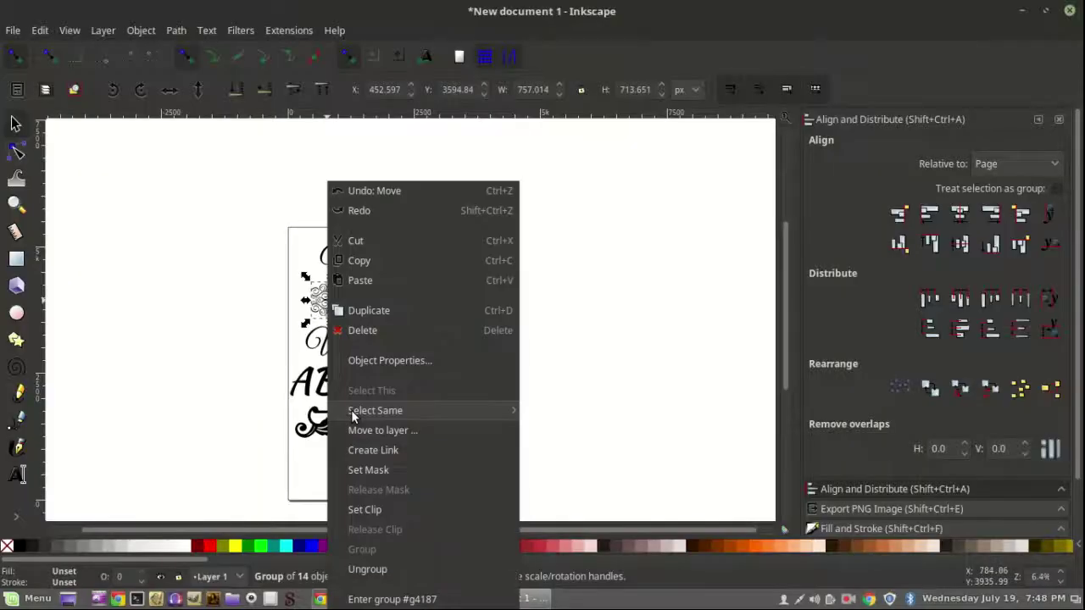
key("Escape")
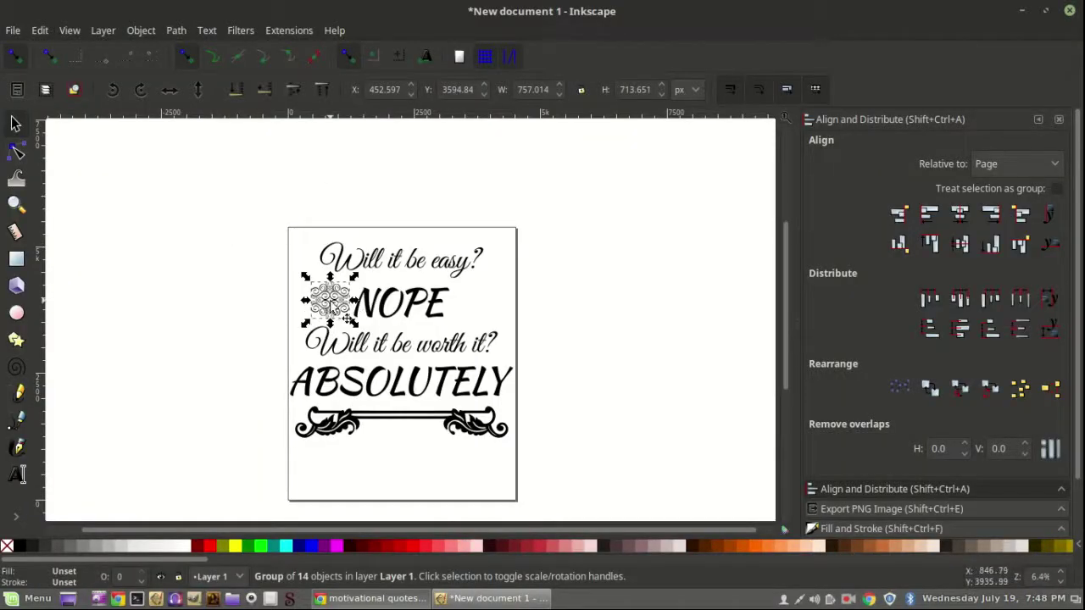
- Duplicate the swirly flourish beside NOPE and move the copy horizontally to the other side of the word
right_click(332, 304)
left_click(344, 310)
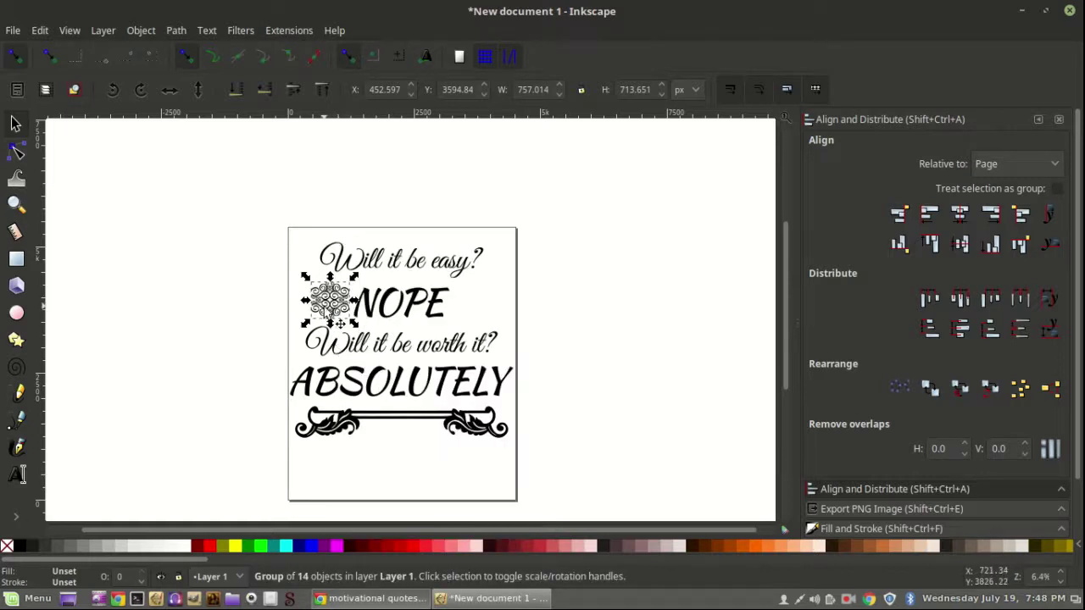
key("ctrl")
left_click_drag(329, 310, 474, 318)
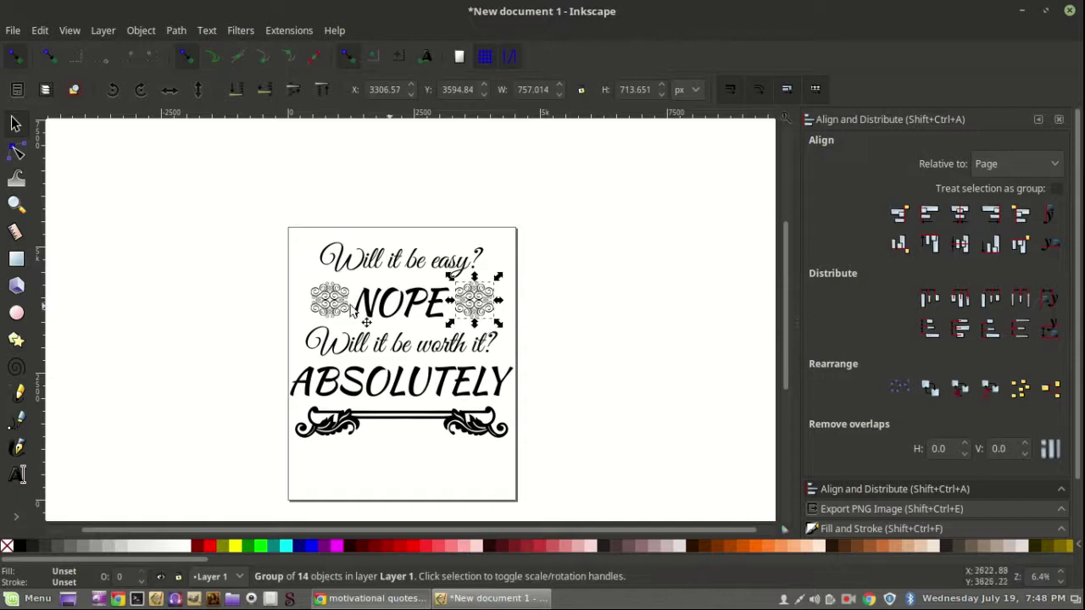
- Align NOPE and its two swirly flourishes centred on a common horizontal axis, relative to the selection area
left_click_drag(260, 263, 544, 356)
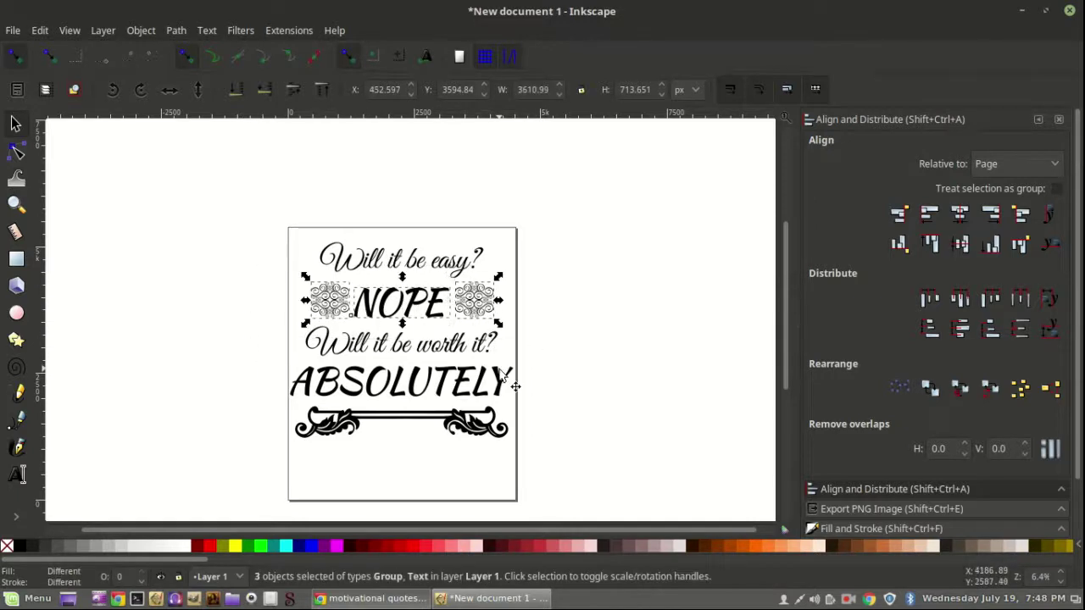
left_click(1054, 166)
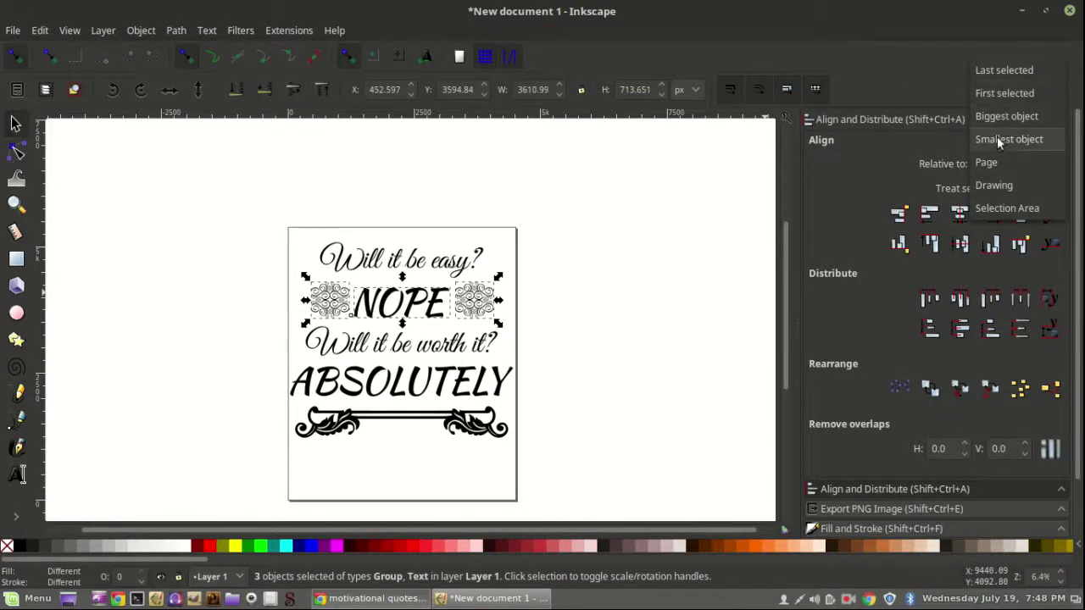
left_click(998, 210)
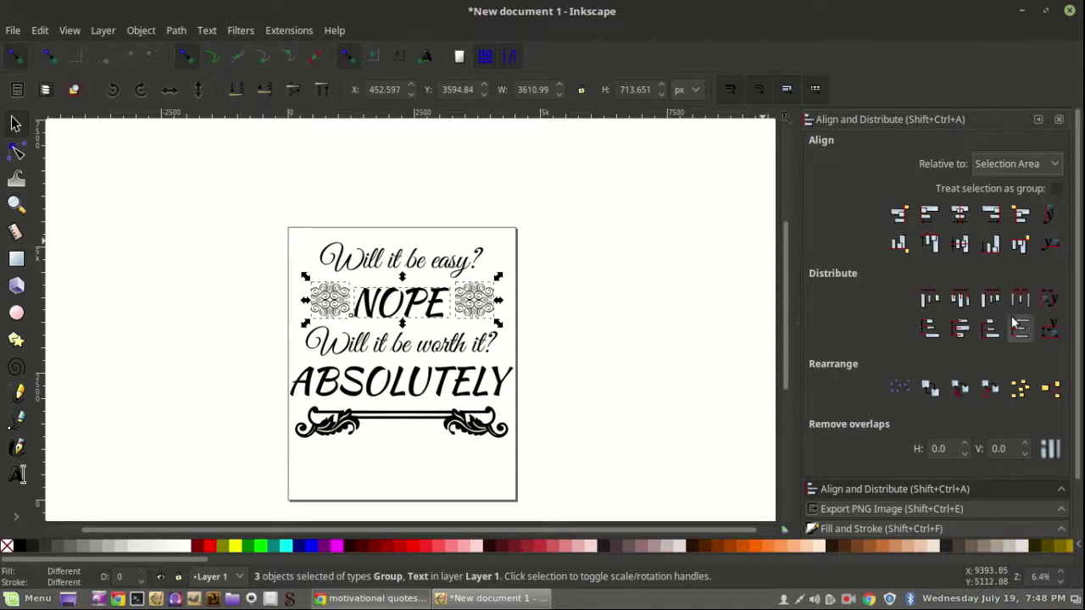
left_click(960, 246)
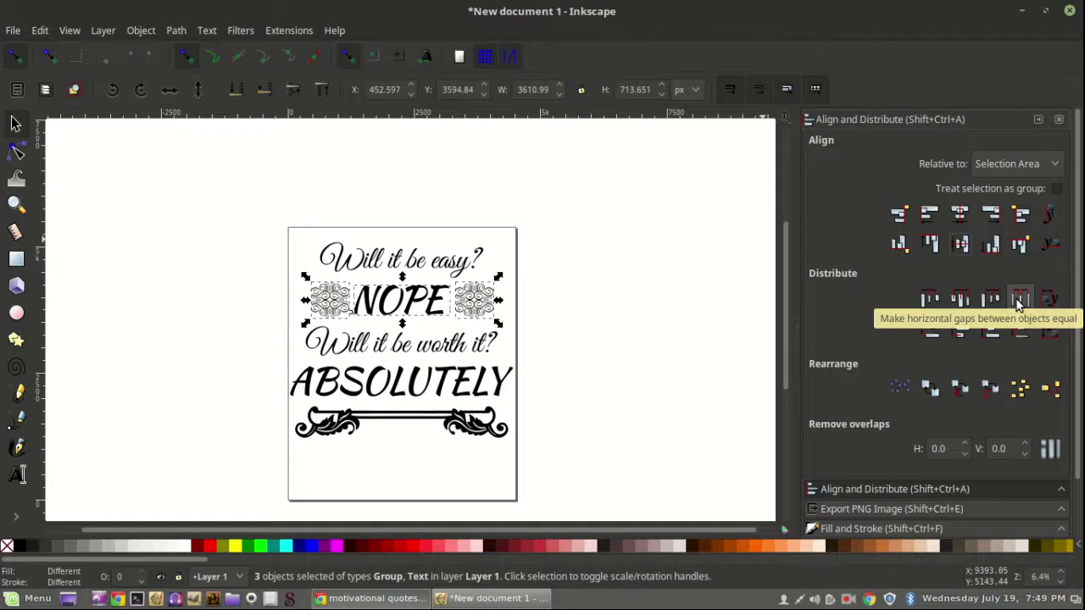
left_click(213, 303)
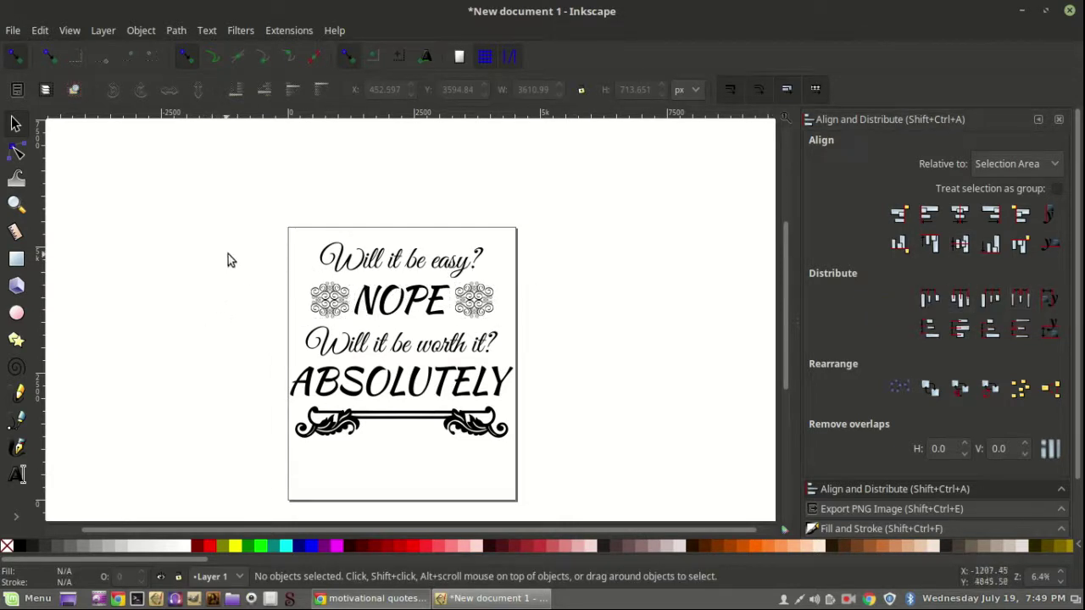
- Shift the entire design slightly right and down, to about X 60 and Y 1210 px
left_click_drag(253, 197, 593, 488)
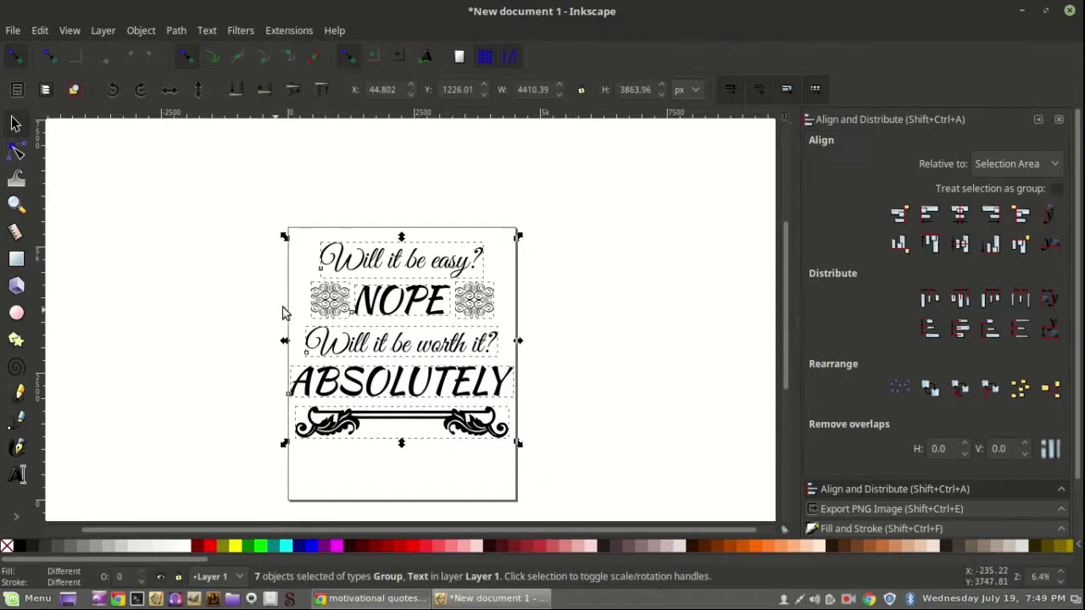
left_click_drag(413, 312, 416, 313)
left_click(128, 302)
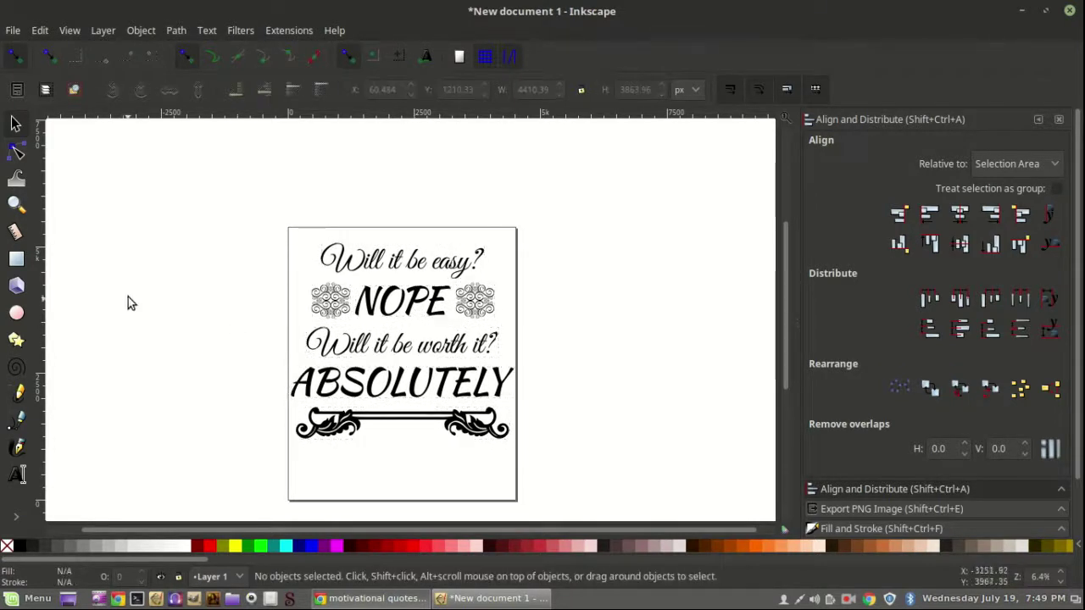
- Nudge the "Will it be worth it?" line slightly upward to about Y 2852 px
left_click(413, 348)
key("Up")
key("Up")
key("Up")
left_click(194, 299)
left_click(430, 350)
key("Up")
key("Up")
key("Up")
key("Up")
key("Up")
left_click(223, 337)
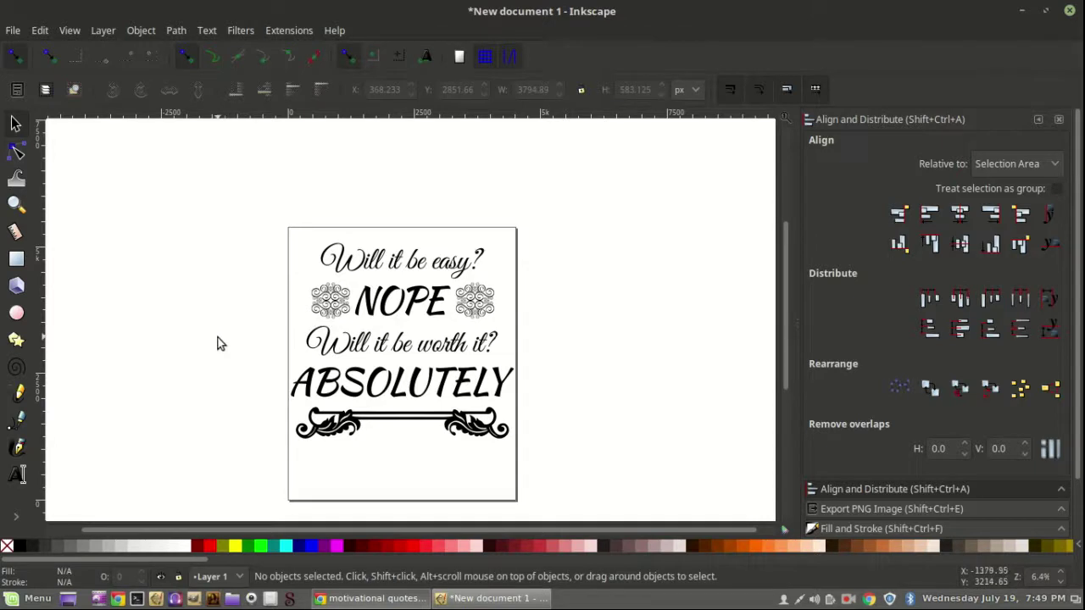
- Duplicate the divider, place a vertically flipped copy above "Will it be easy?", and move the lower divider slightly closer to ABSOLUTELY
left_click(411, 424)
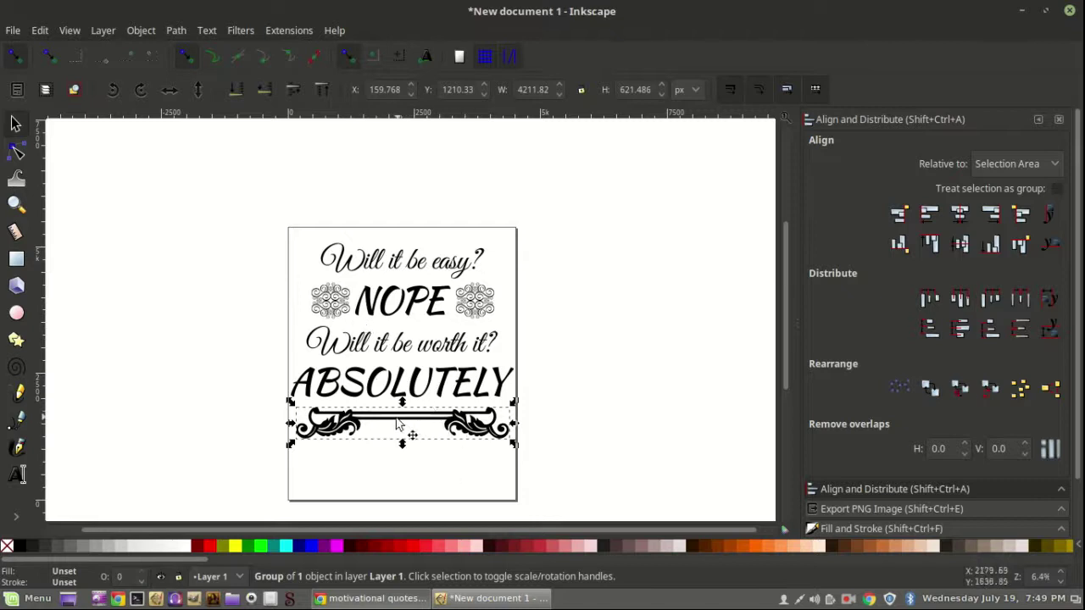
right_click(385, 430)
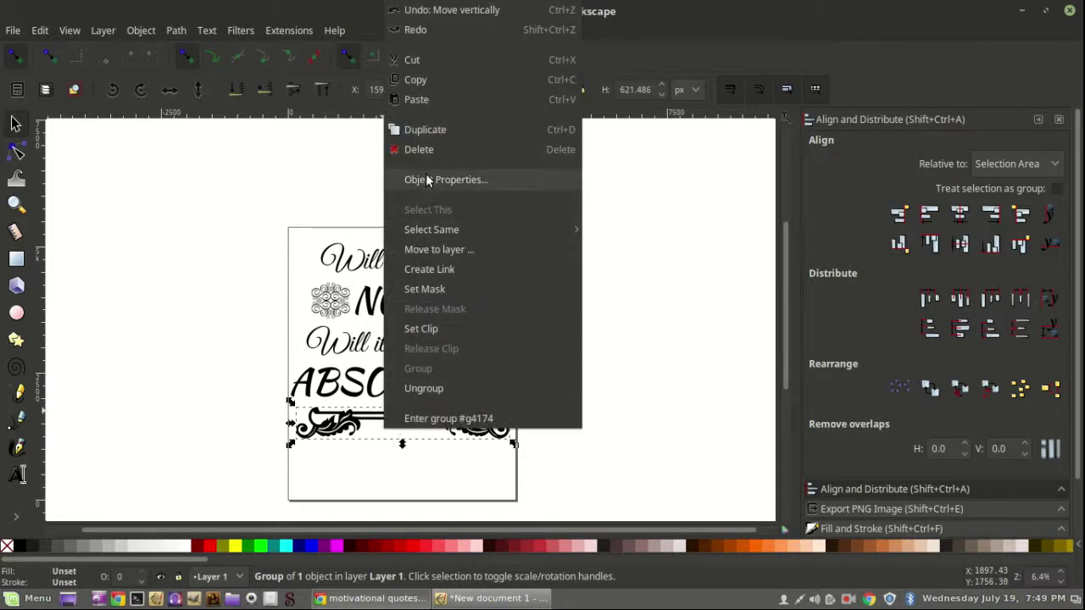
left_click(322, 211)
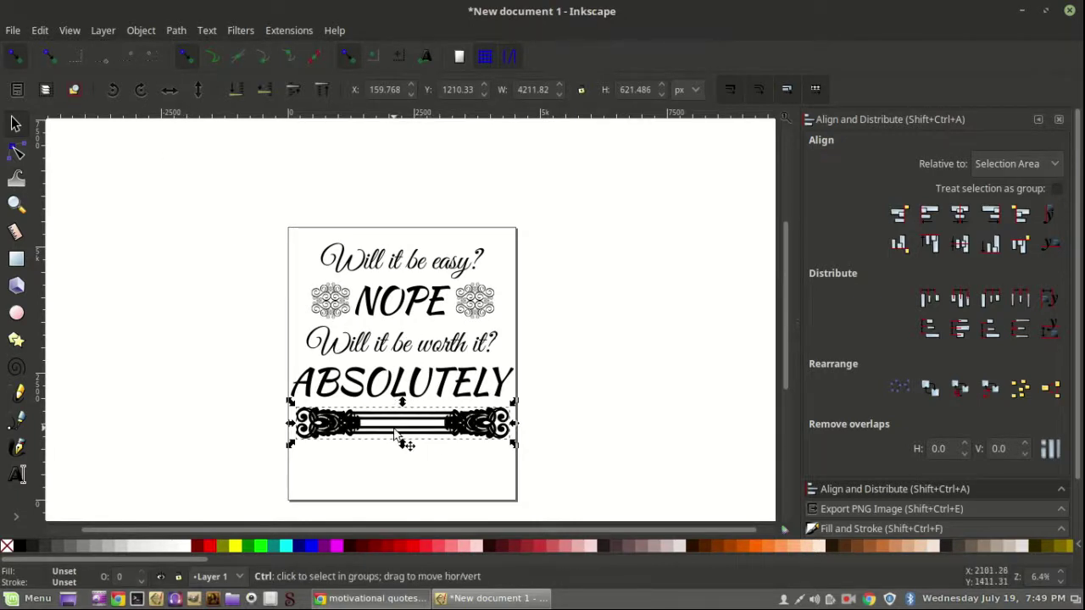
left_click_drag(396, 418, 397, 230)
left_click_drag(405, 482, 400, 410)
- Move the whole design down so the upper divider sits inside the page, at about X 92 and Y 693 px
left_click_drag(236, 170, 543, 489)
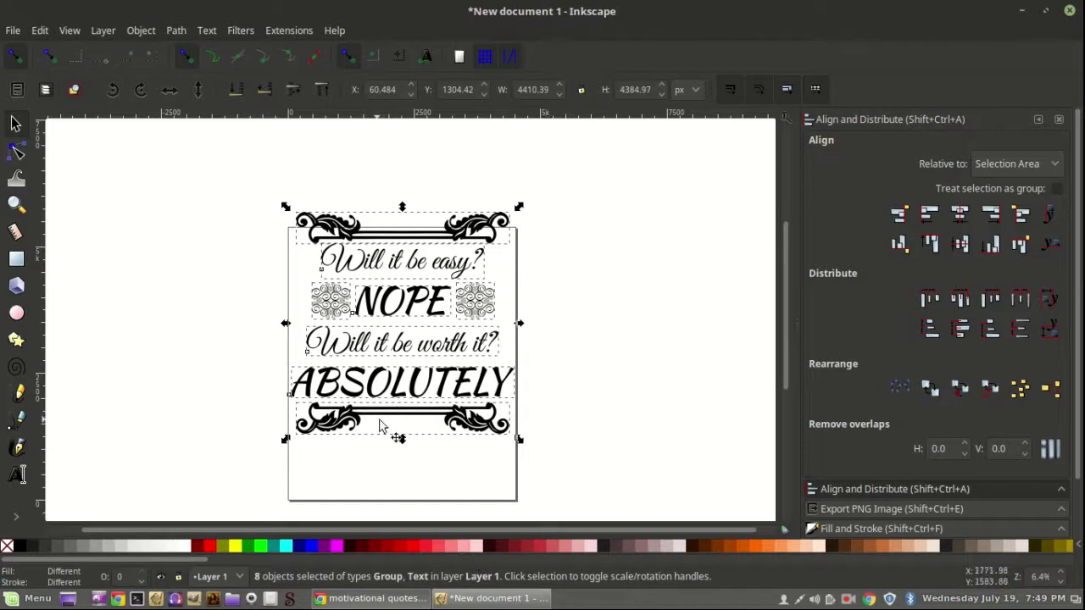
left_click_drag(395, 422, 400, 449)
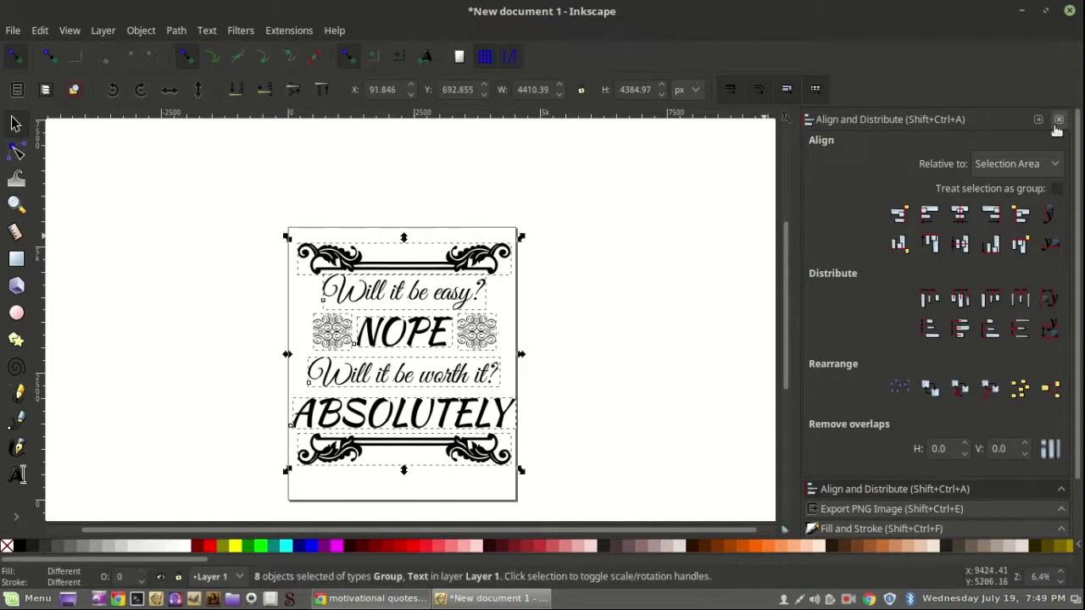
left_click(149, 274)
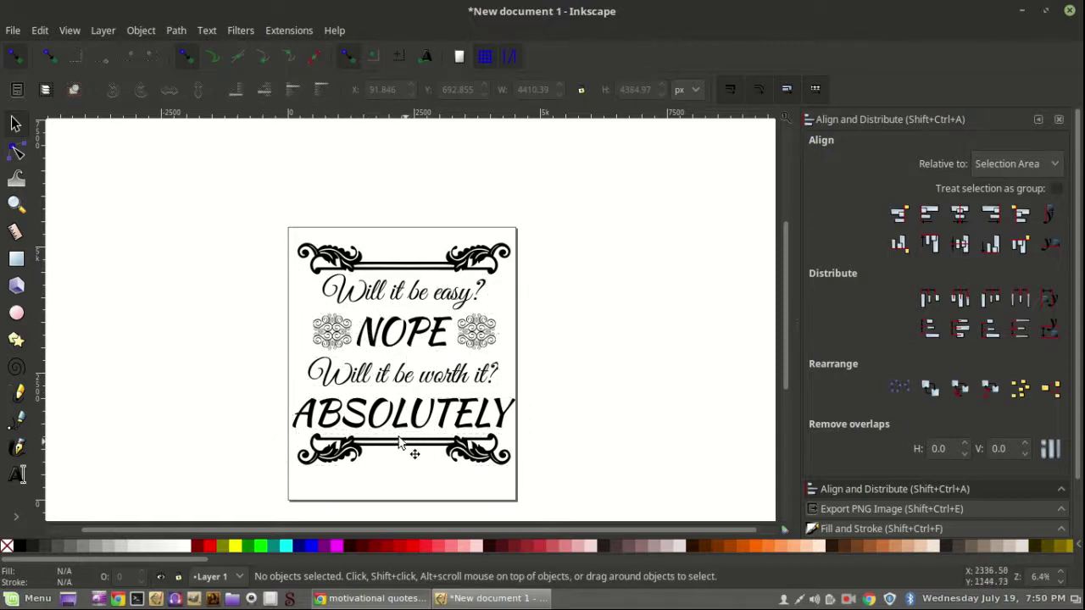
- Try to centre all design elements individually on a common vertical axis, relative to the selection area
left_click_drag(250, 207, 580, 514)
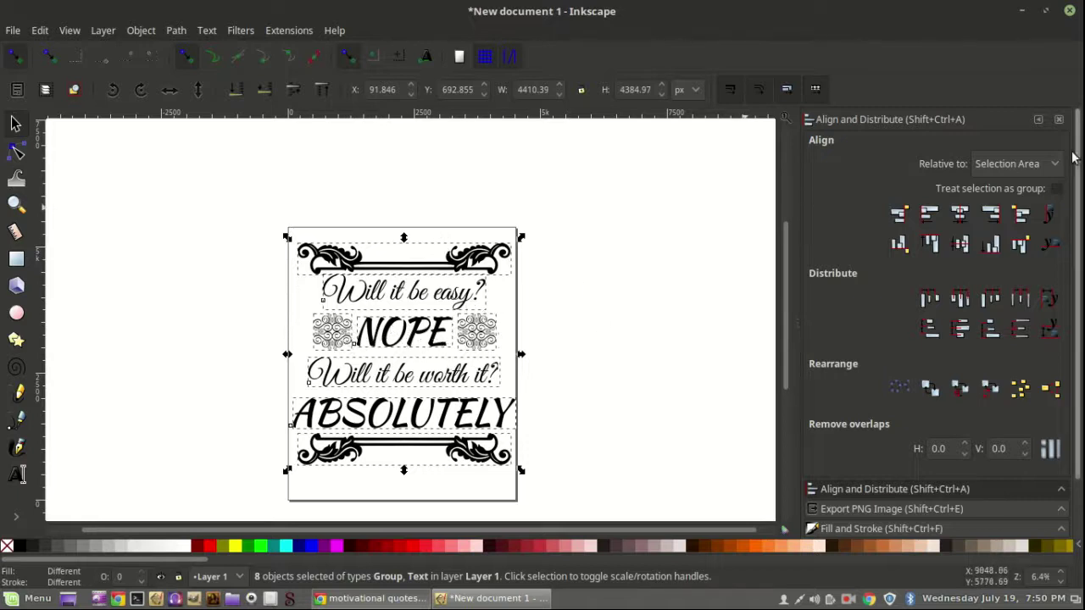
left_click(958, 217)
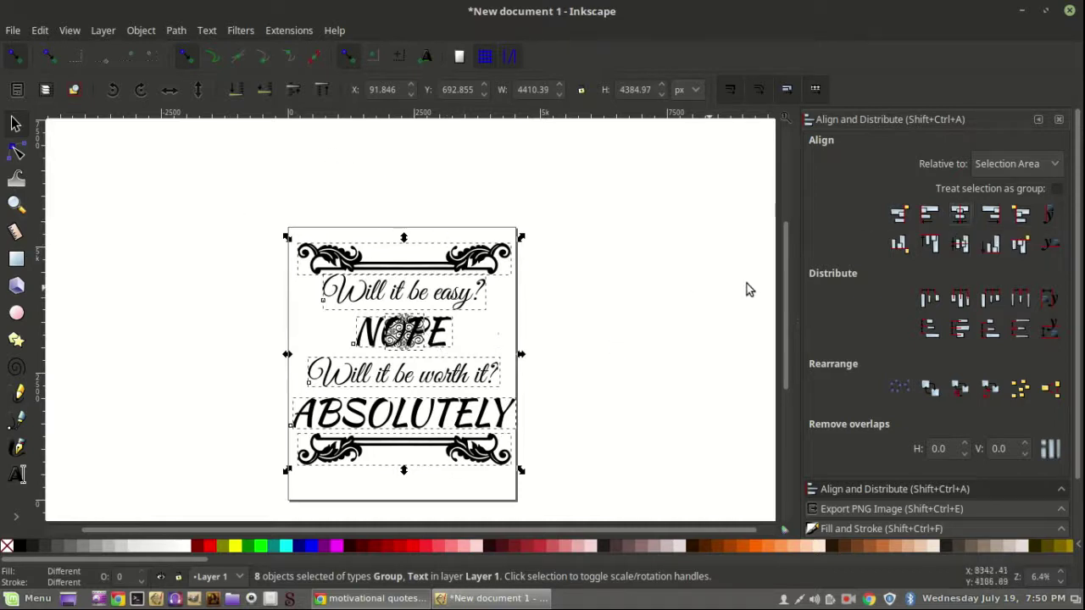
key("ctrl+z")
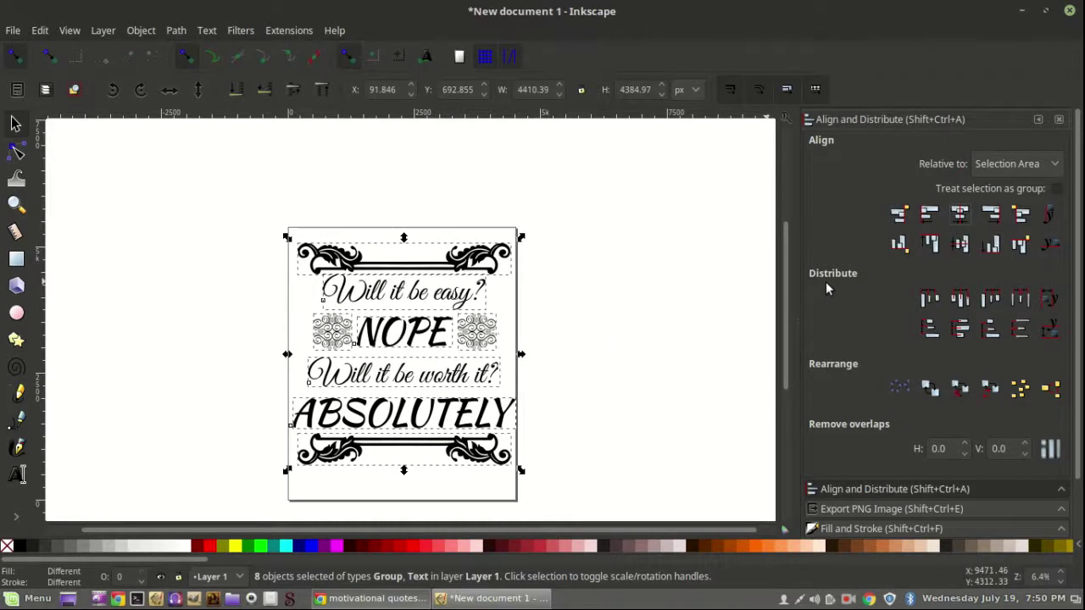
left_click(227, 403)
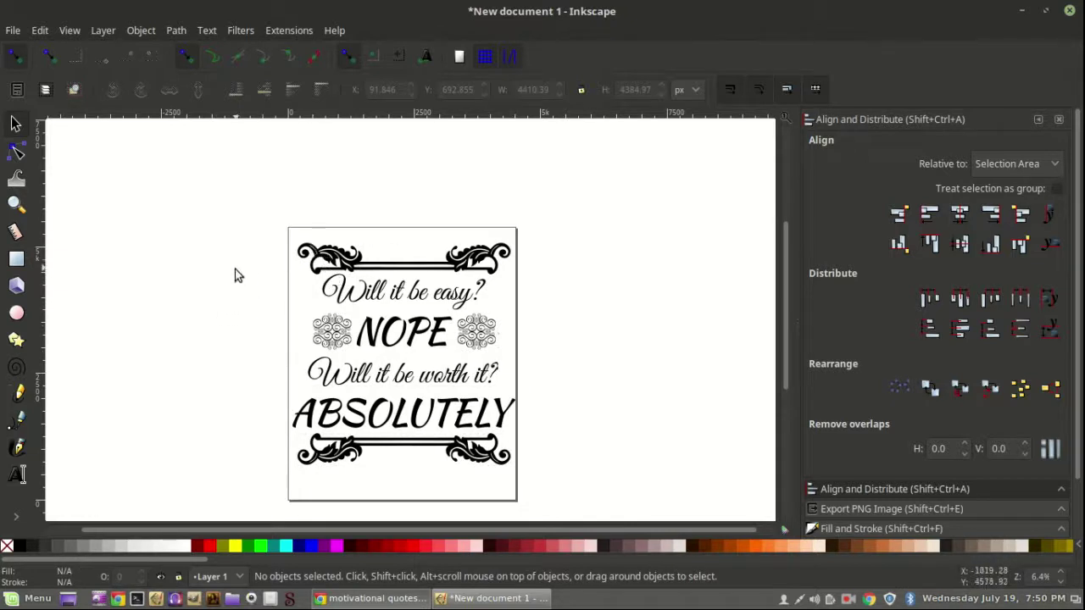
- Group NOPE with its two swirly flourishes and centre the group horizontally relative to the page
left_click_drag(264, 283, 548, 381)
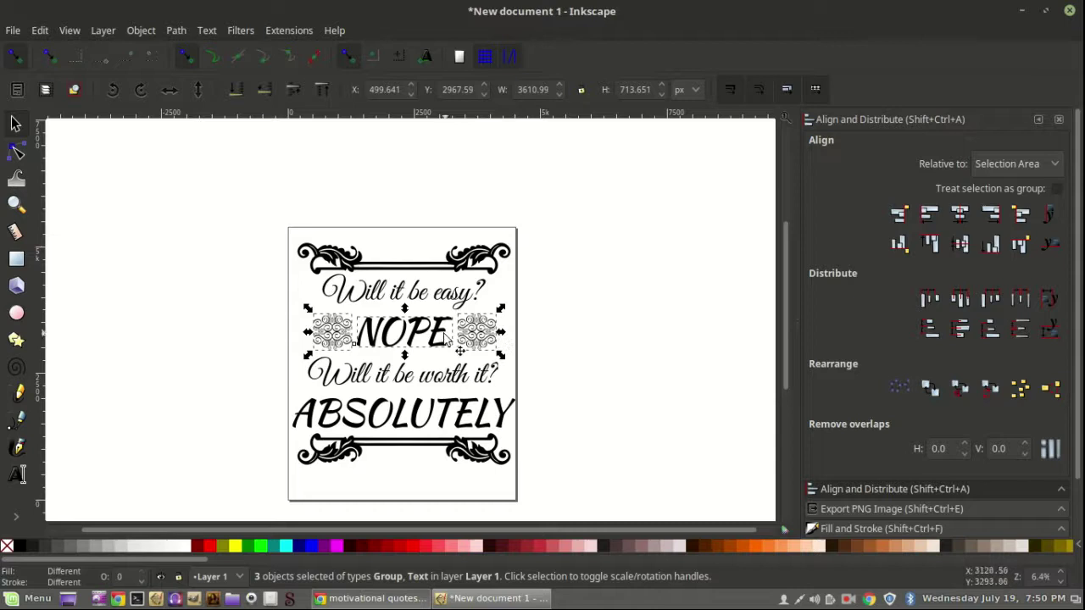
right_click(420, 339)
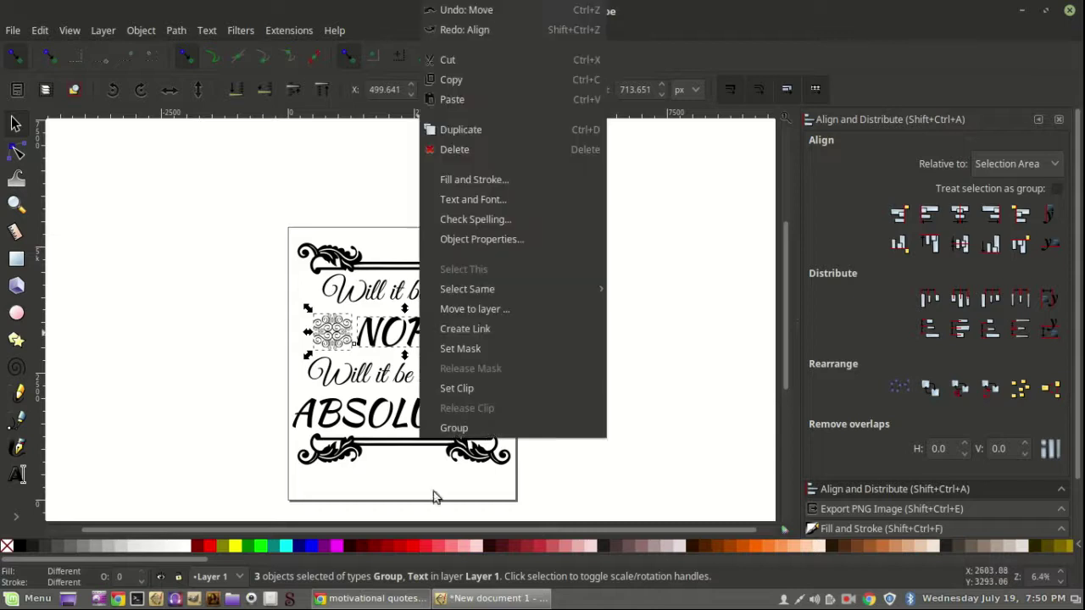
left_click(452, 430)
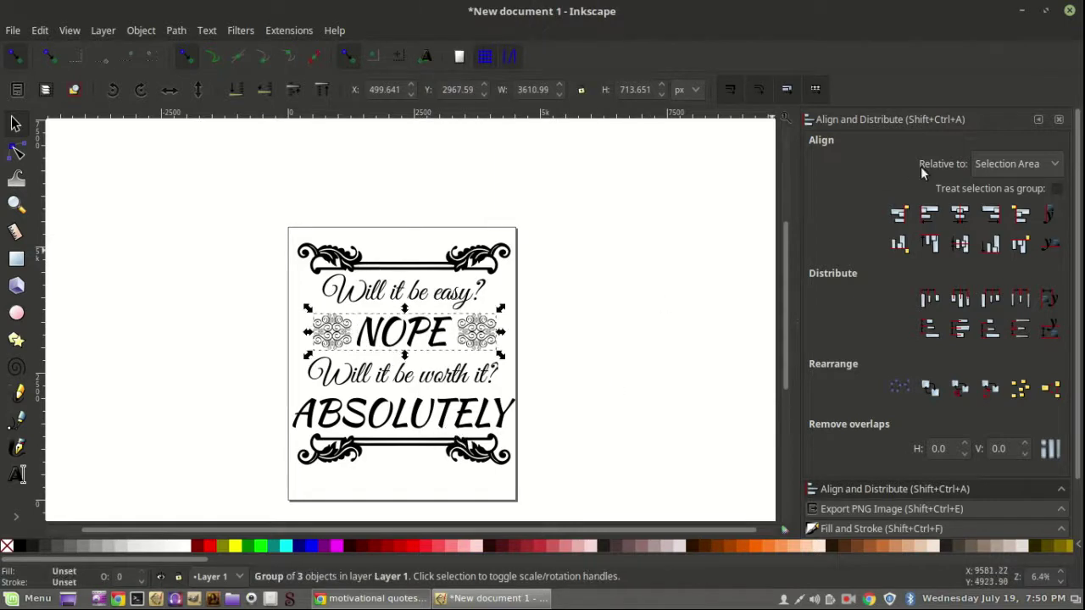
left_click_drag(473, 331, 297, 331)
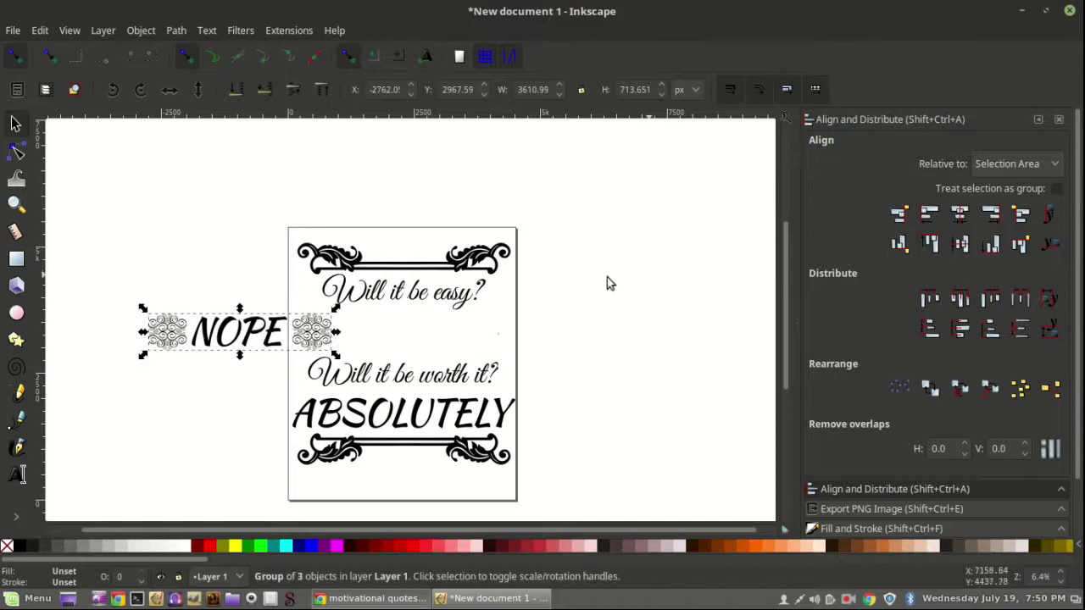
left_click(1016, 163)
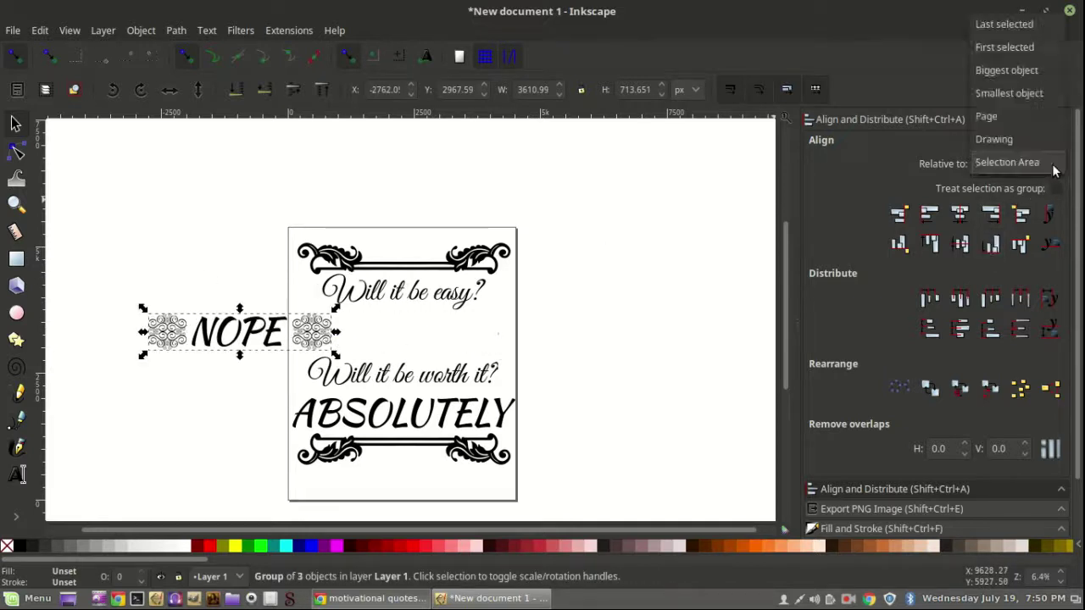
left_click(1005, 116)
left_click(959, 213)
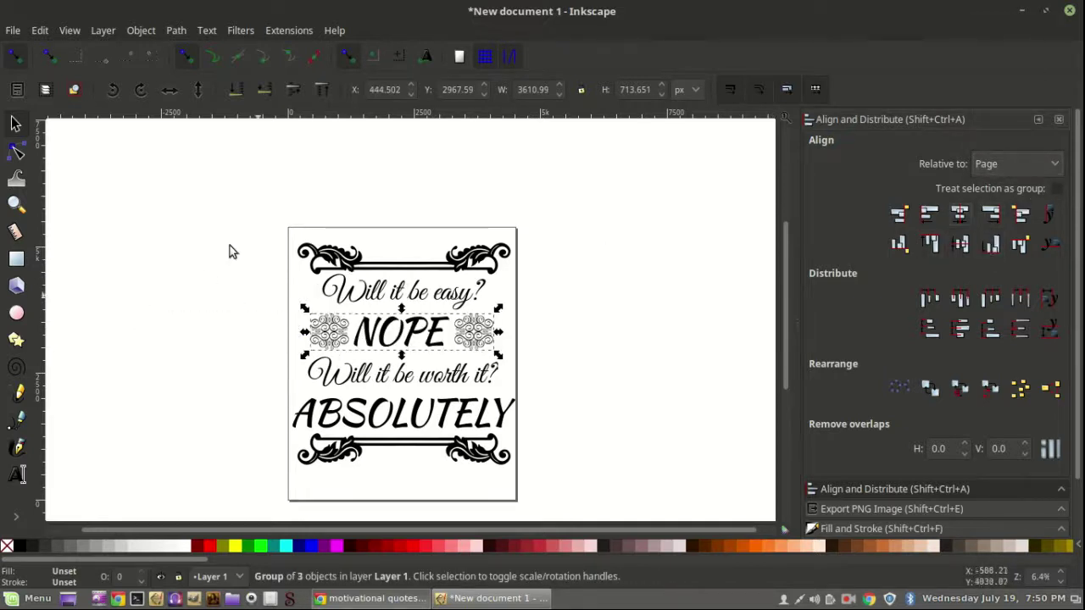
- Group all text lines, the NOPE row and both dividers into a single object
left_click(196, 306)
left_click_drag(246, 191, 568, 492)
scroll(568, 493, "up", 10)
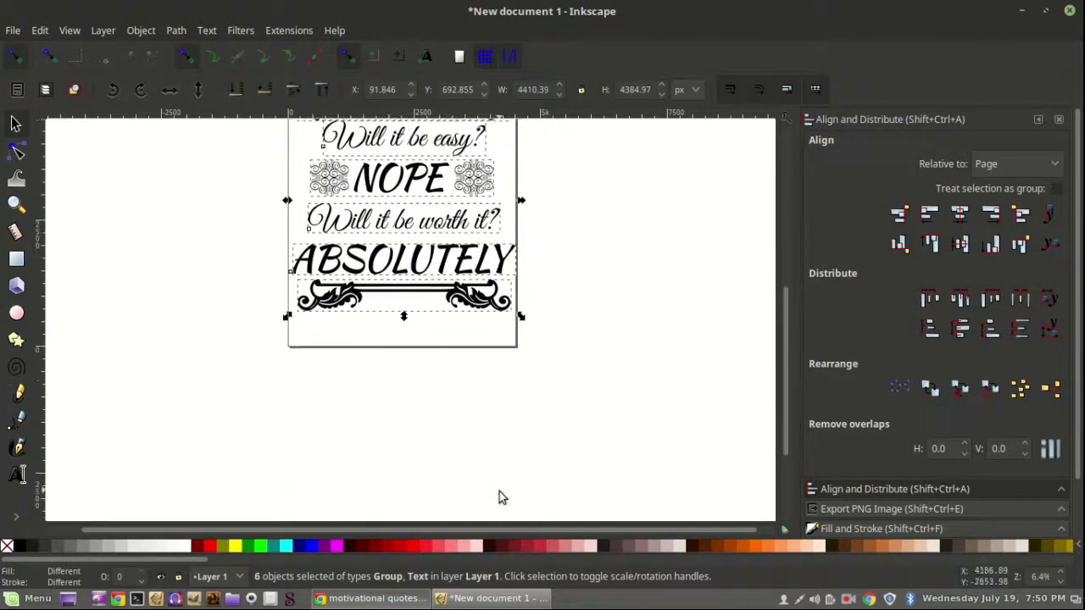
left_click_drag(243, 163, 607, 498)
right_click(413, 313)
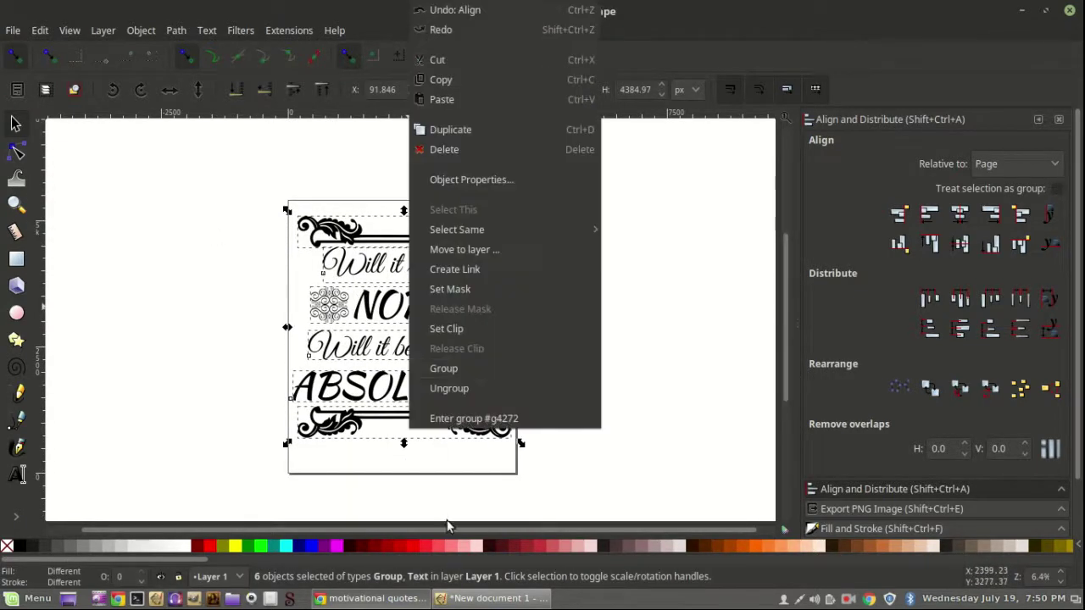
left_click(458, 367)
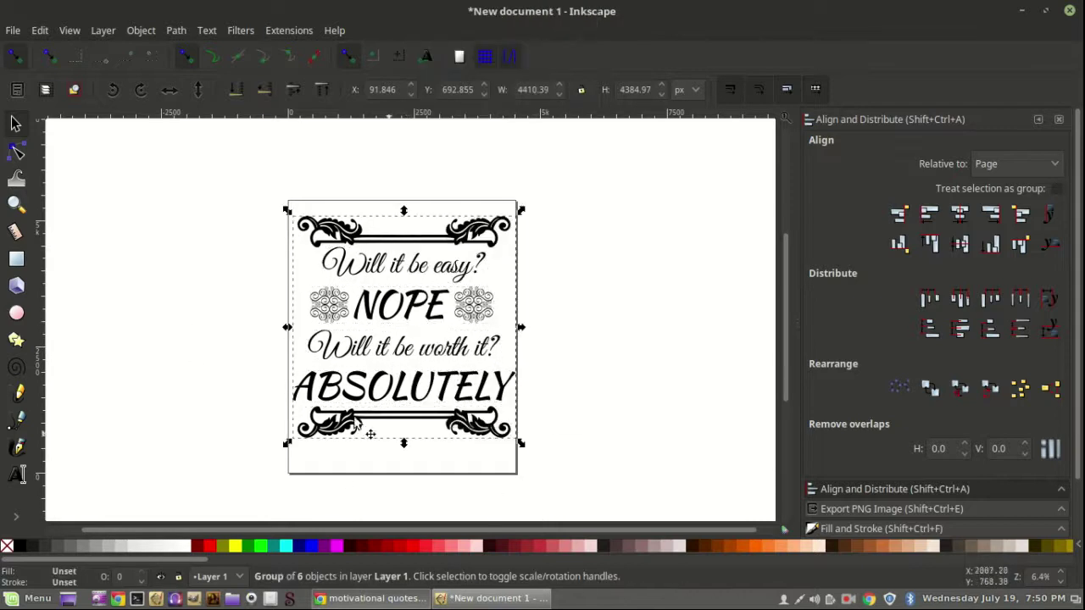
- Recolour the grouped design with a dark orange fill
left_click(182, 547)
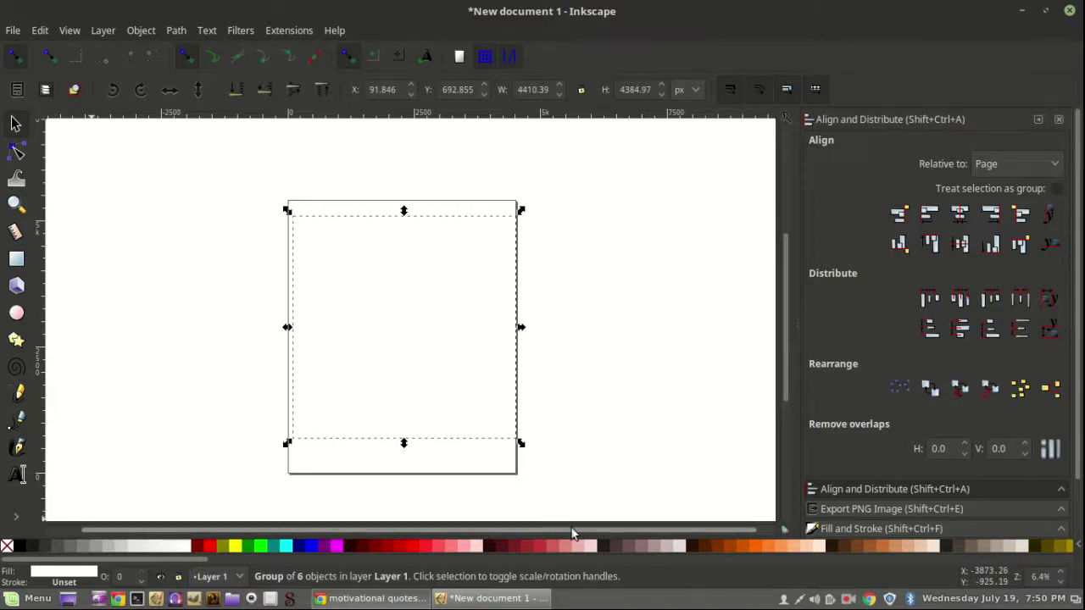
left_click(743, 545)
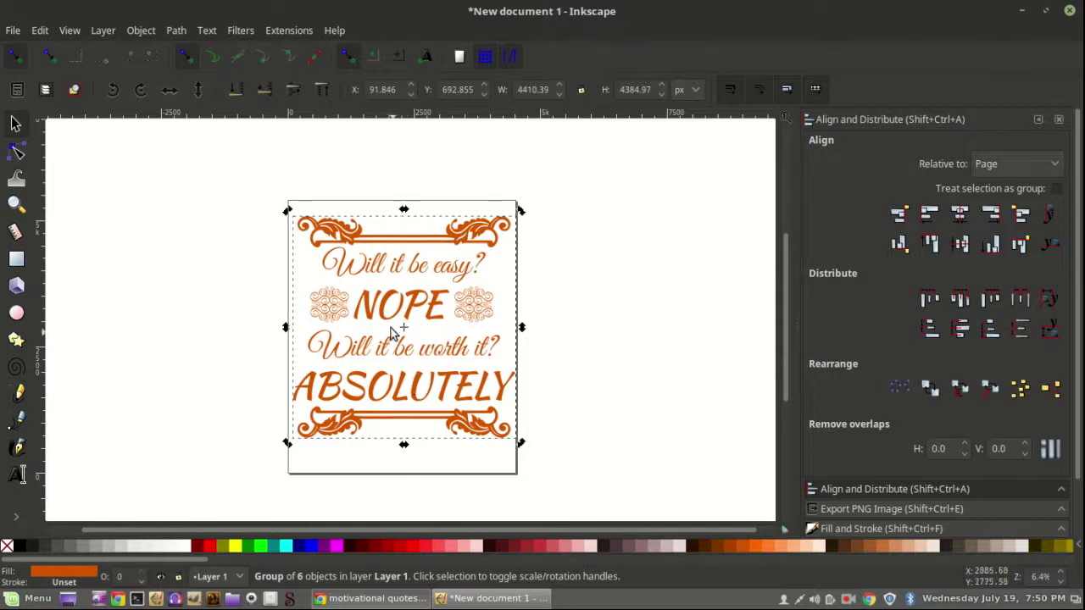
left_click(173, 301)
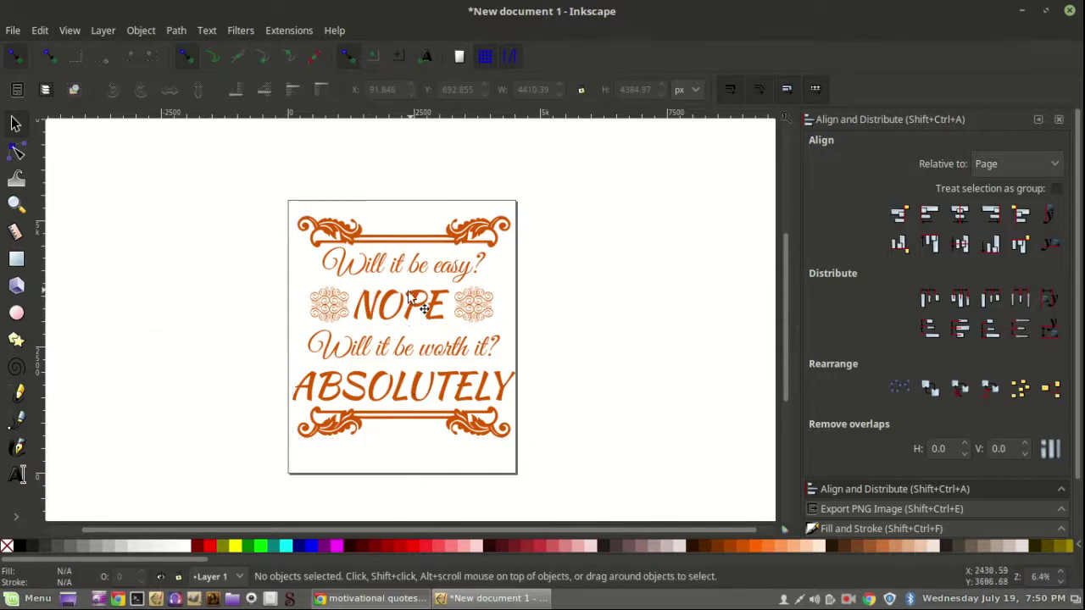
- Ungroup the whole design, and also ungroup the NOPE row so the word is separate from its two swirly flourishes
right_click(367, 325)
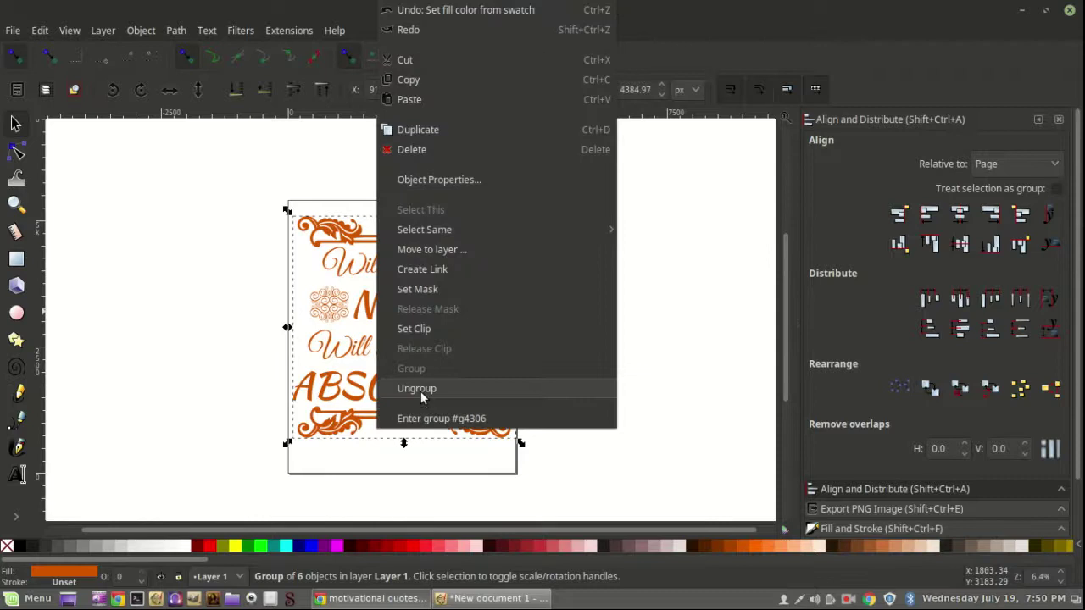
left_click(420, 390)
left_click(410, 307)
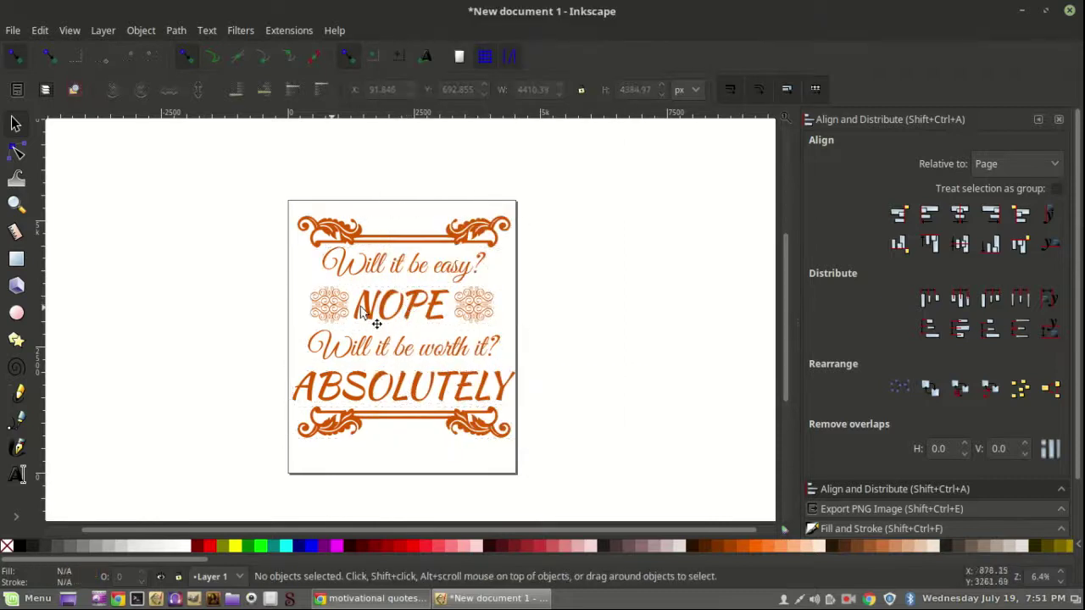
left_click(405, 312)
left_click(383, 324)
left_click(378, 313)
right_click(378, 311)
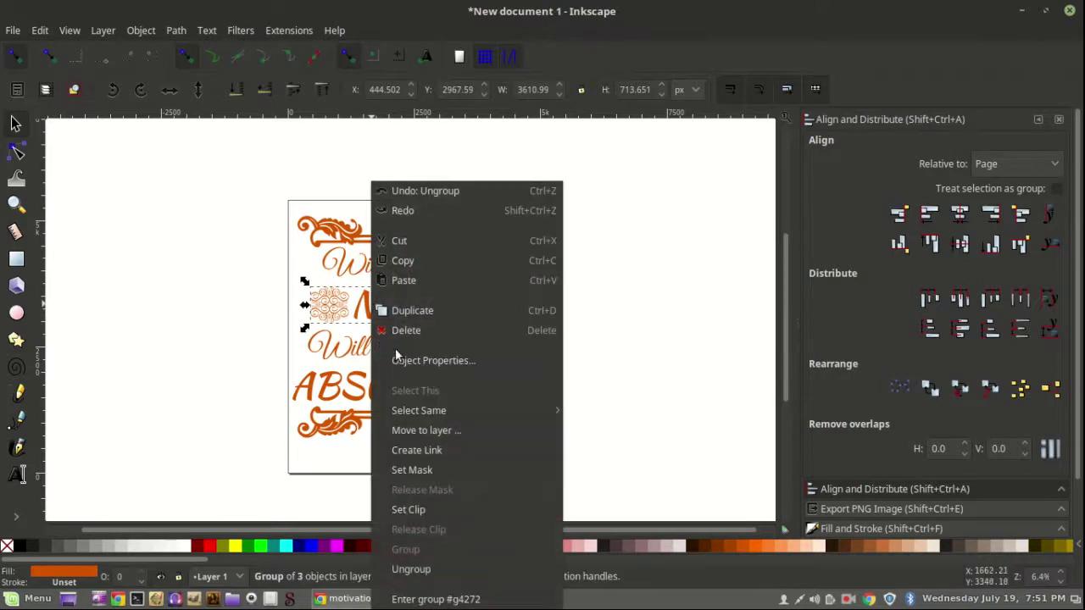
left_click(411, 567)
left_click(213, 365)
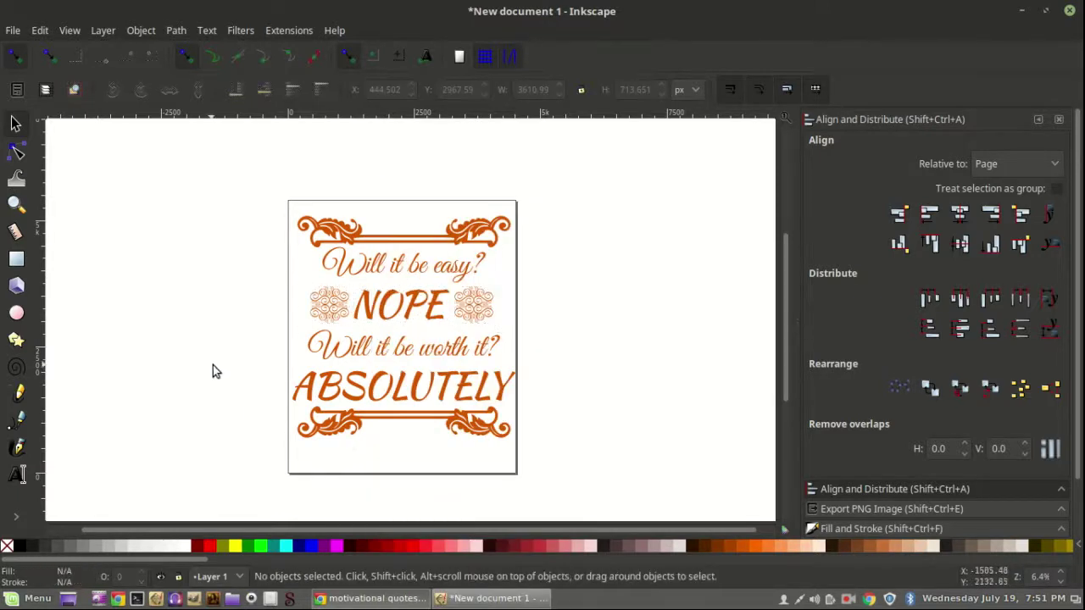
- Recolour the words NOPE and ABSOLUTELY together with a black fill
left_click(385, 317)
left_click(373, 388, "shift")
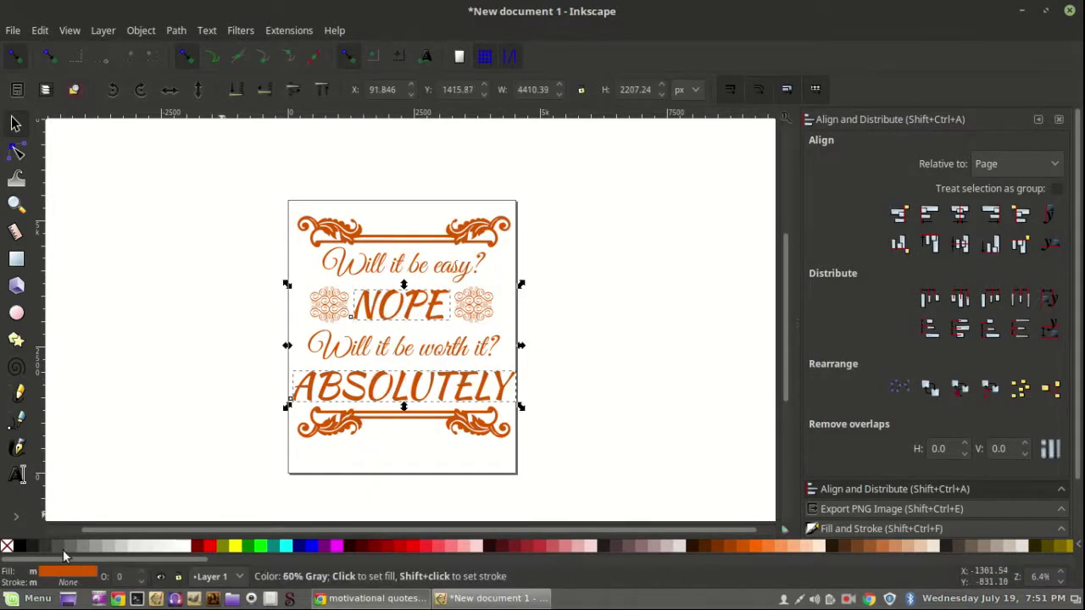
left_click(25, 547)
left_click(187, 338)
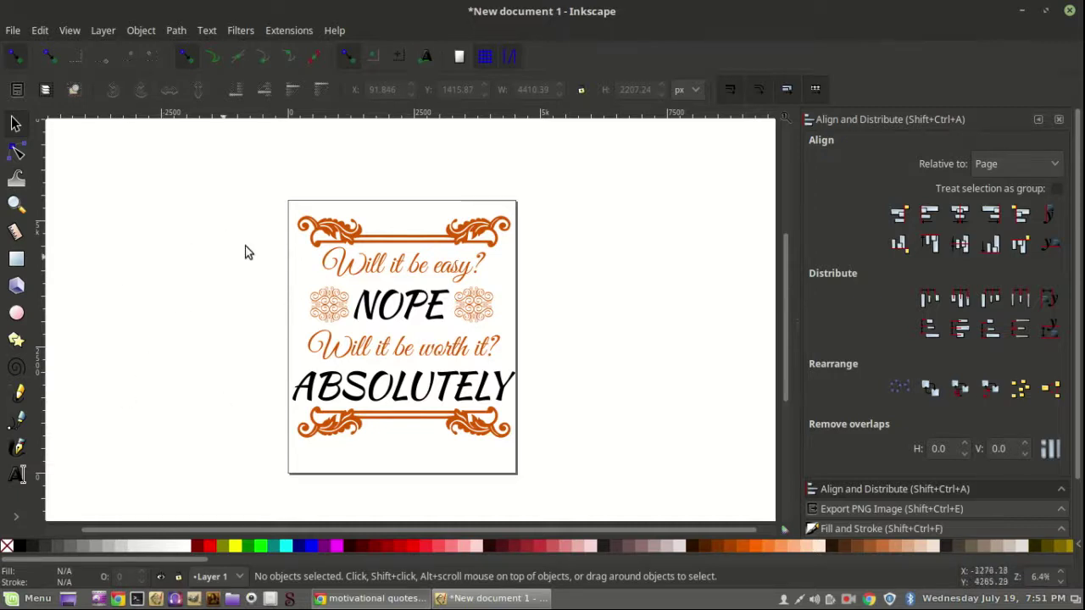
- Group all text lines, flourishes and dividers into one object and centre it horizontally relative to the page
left_click_drag(264, 181, 483, 451)
right_click(306, 402)
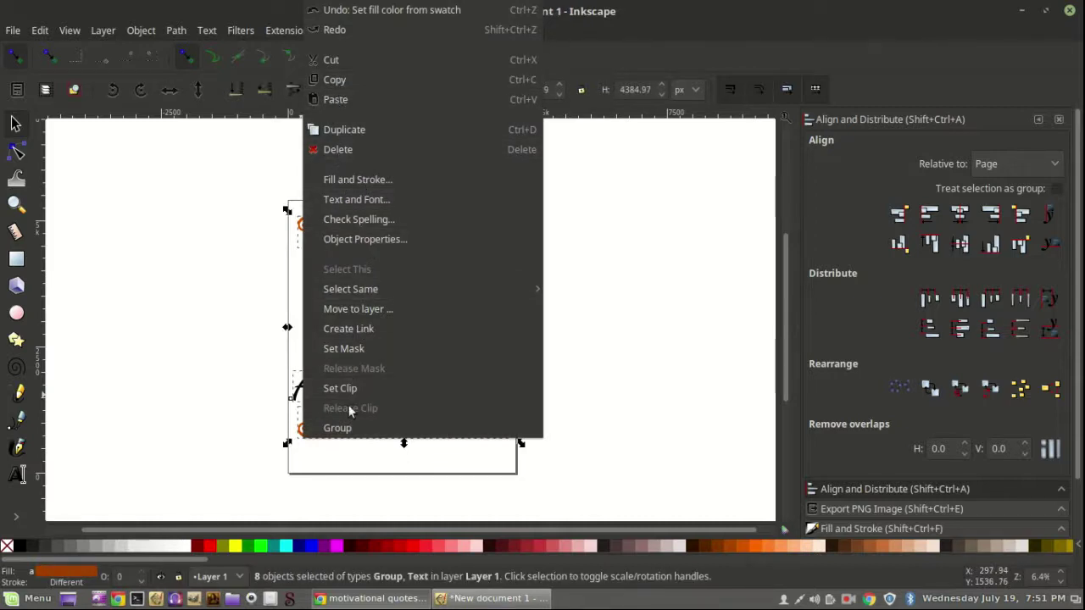
left_click(335, 430)
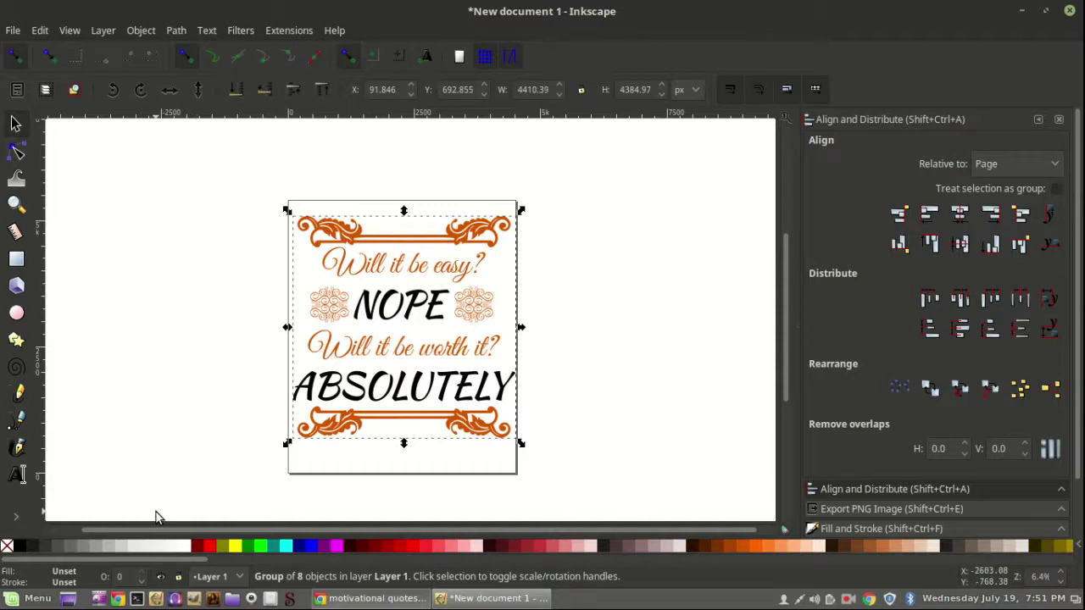
left_click(959, 214)
left_click(77, 391)
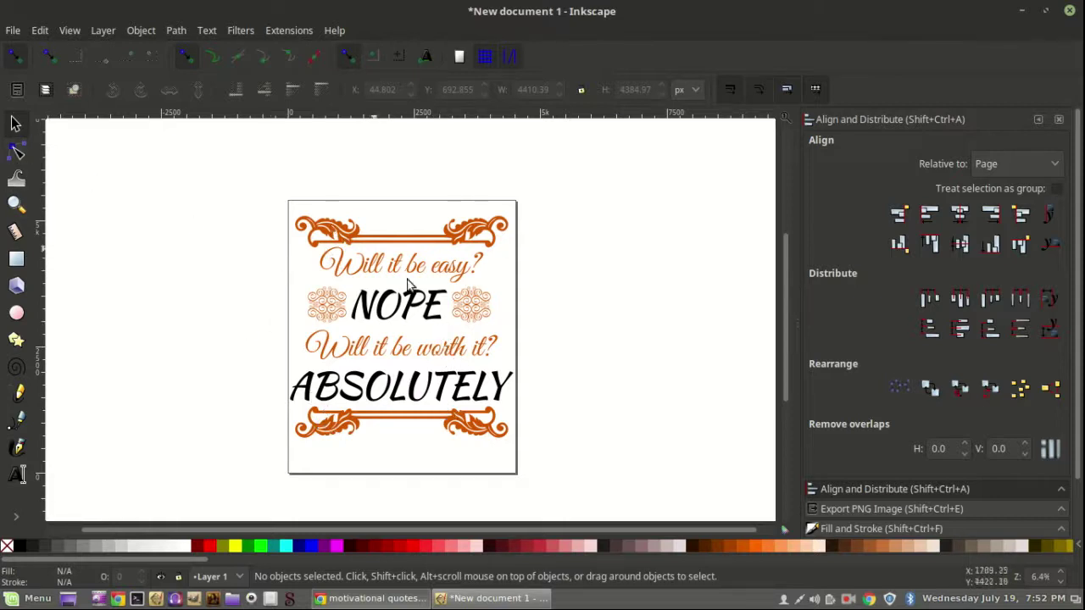
left_click(356, 416)
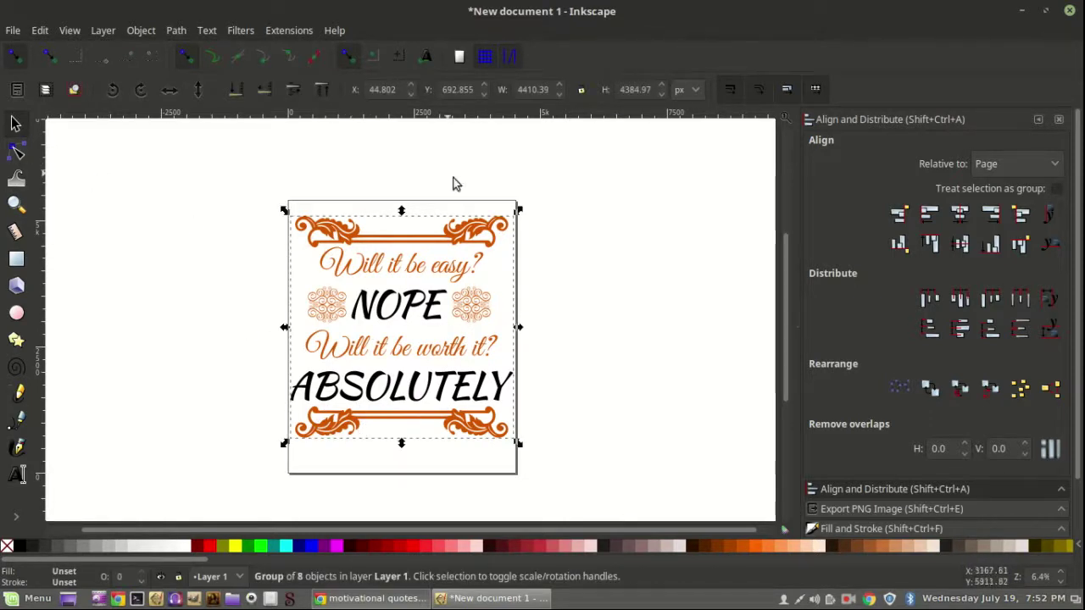